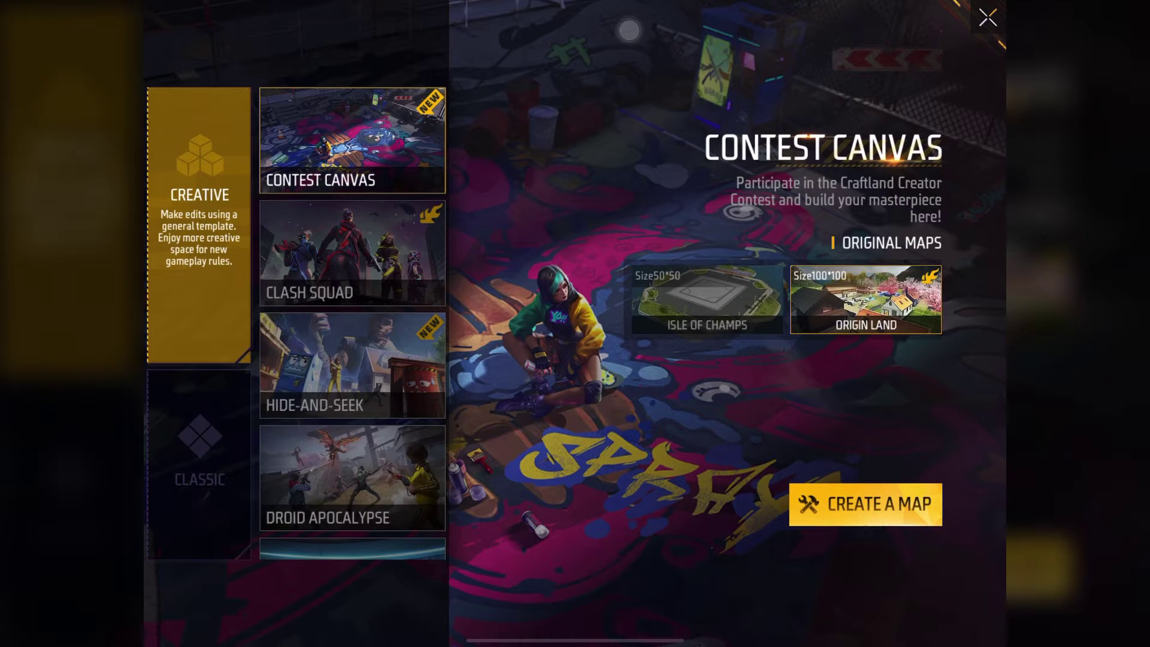
Start a new map from the Isle of Champs contest template.
{"action": "left_click", "coordinate": [707, 300]}
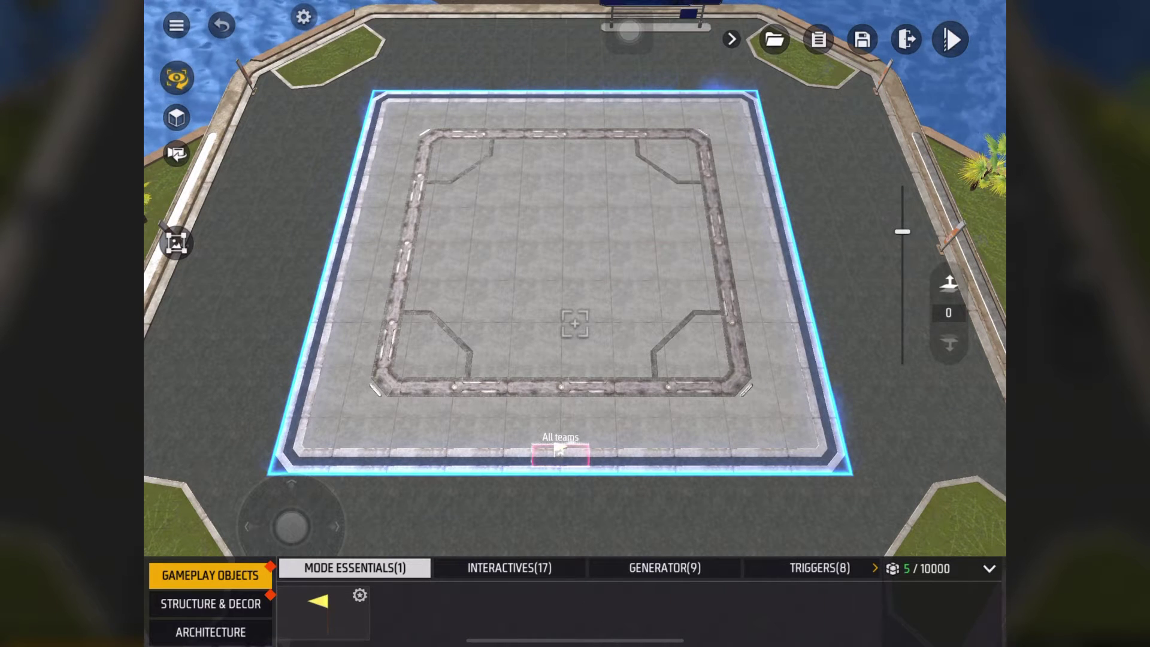
{"action": "left_click", "coordinate": [211, 604]}
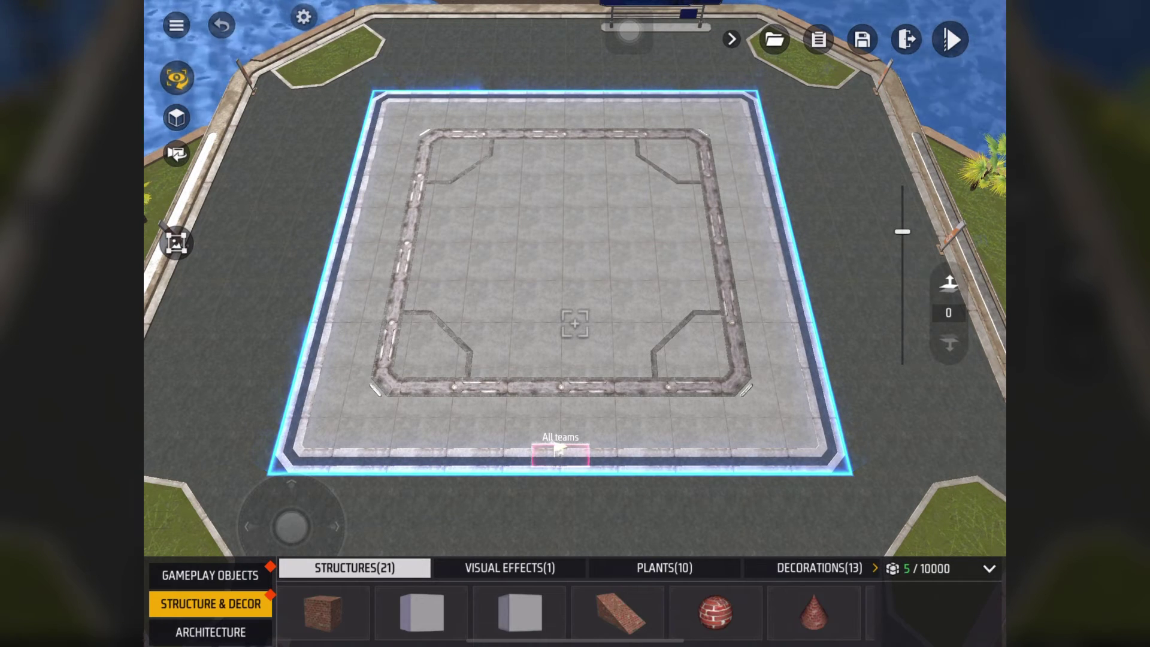
{"action": "left_click", "coordinate": [322, 613]}
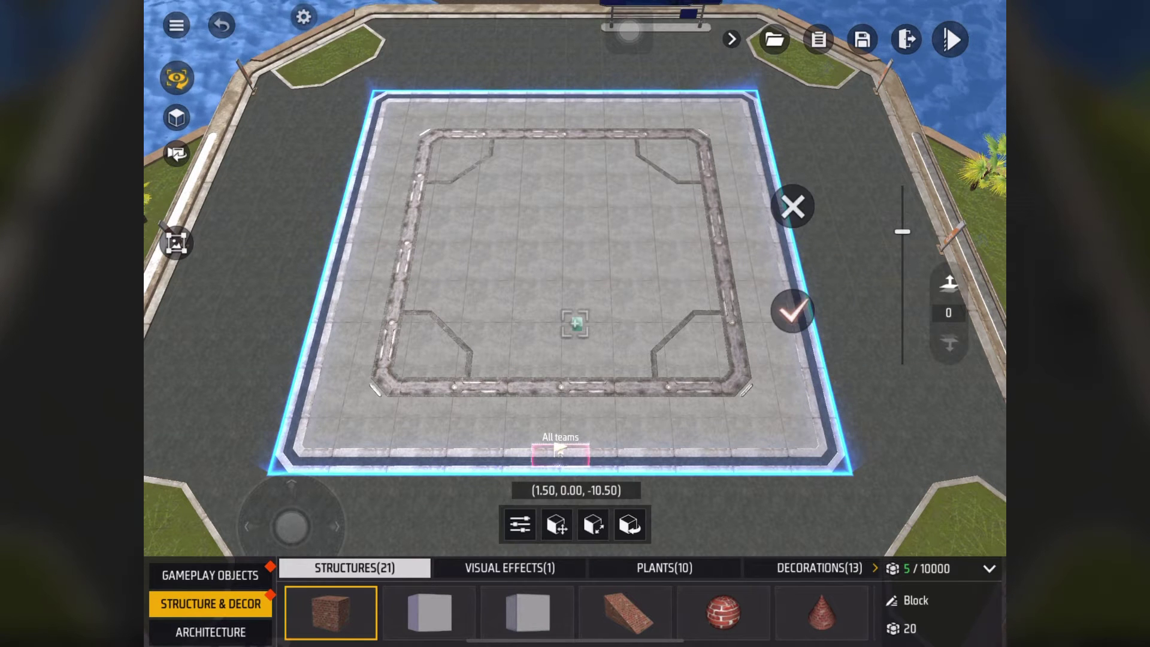
{"action": "left_click", "coordinate": [624, 613]}
{"action": "left_click", "coordinate": [724, 614]}
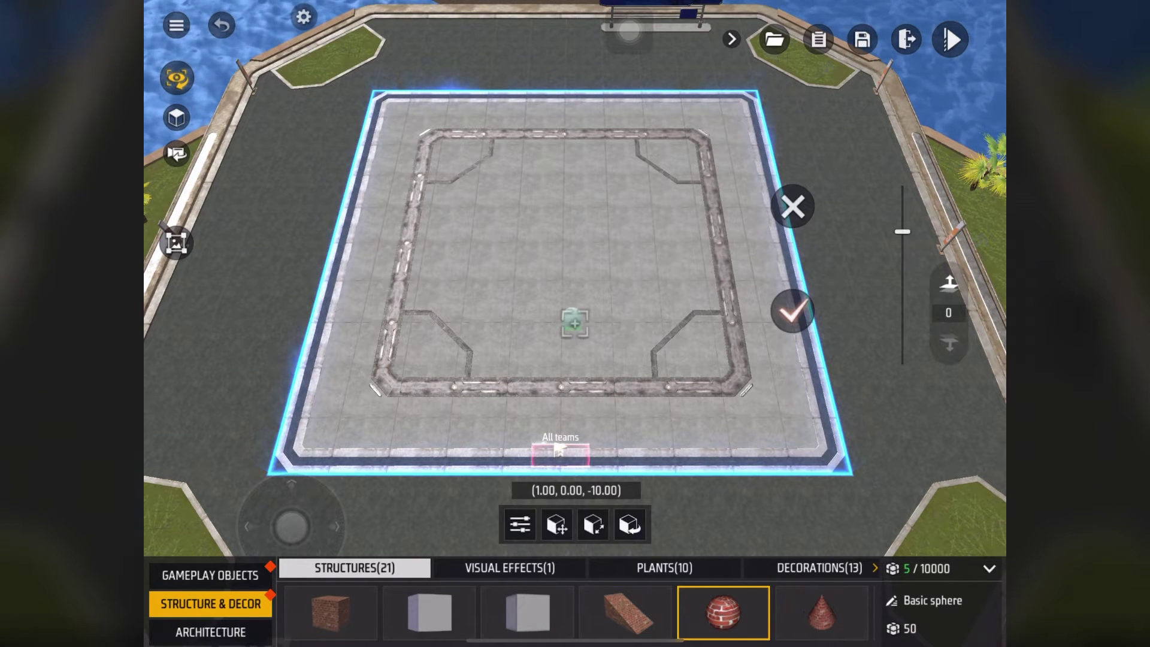
{"action": "left_click", "coordinate": [821, 612]}
{"action": "left_click_drag", "start_coordinate": [809, 613], "coordinate": [697, 613]}
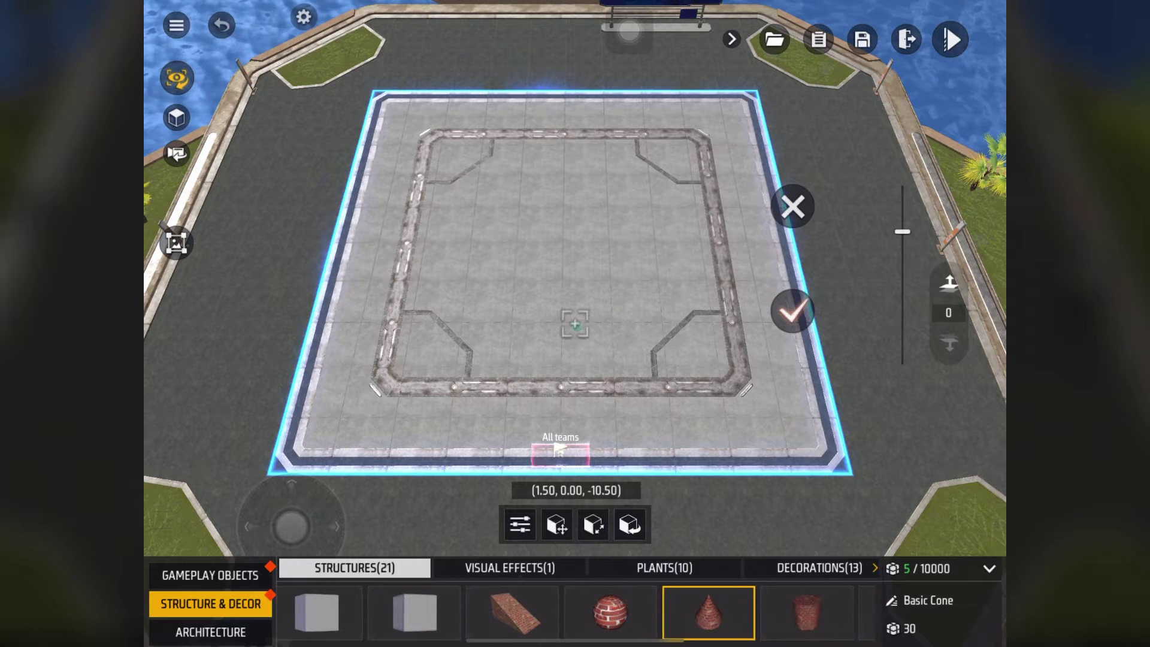
{"action": "left_click", "coordinate": [806, 613]}
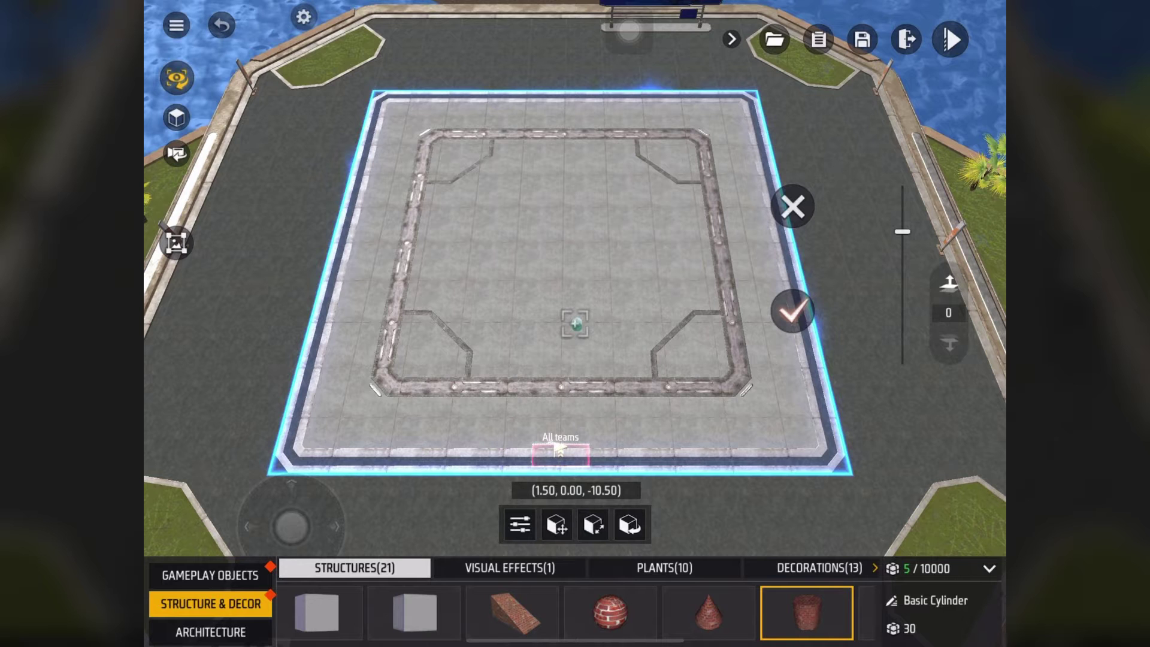
{"action": "left_click", "coordinate": [211, 576]}
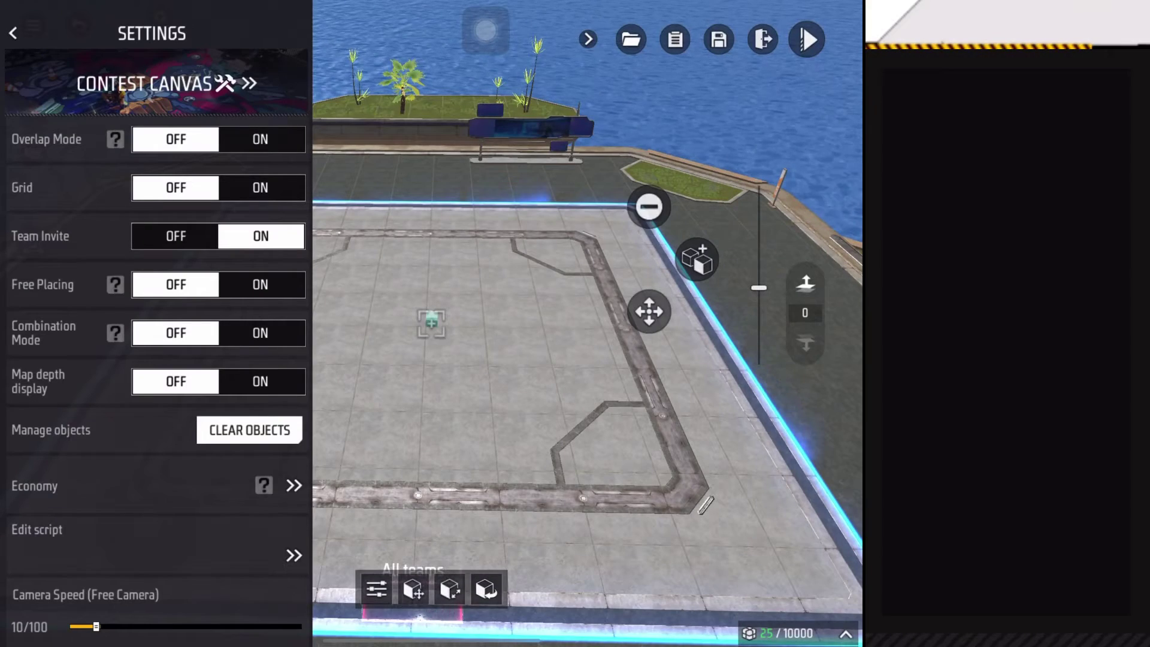
Switch Overlap Mode and Free Placing to ON in the map settings.
{"action": "left_click", "coordinate": [261, 138]}
{"action": "left_click", "coordinate": [260, 285]}
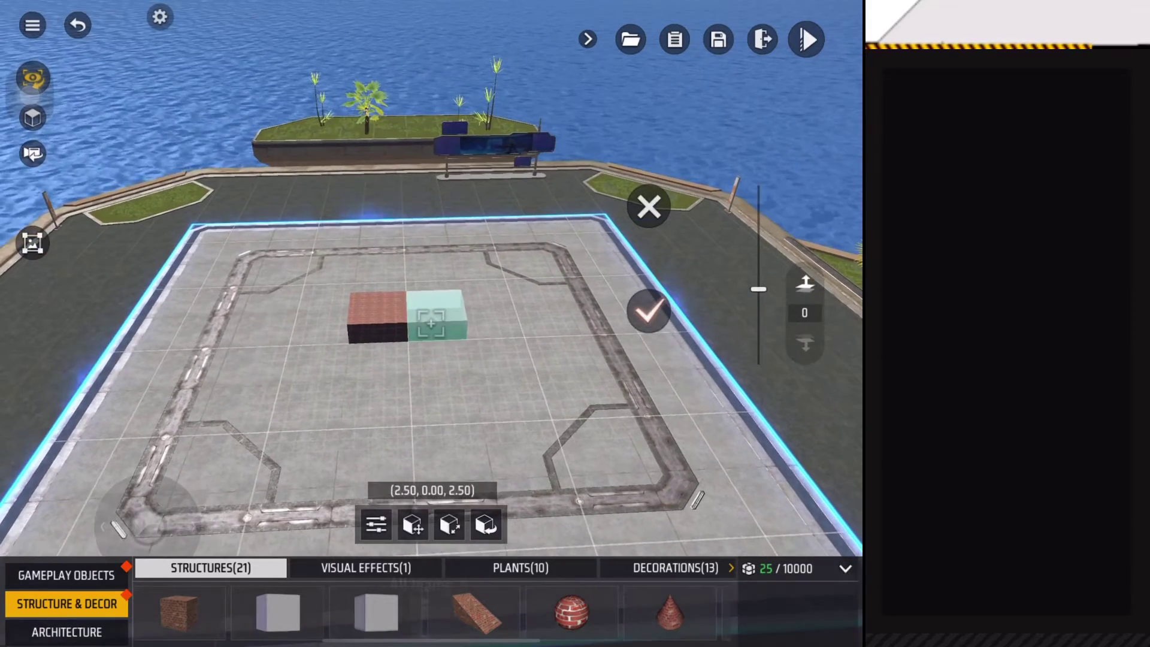
{"action": "left_click", "coordinate": [160, 16]}
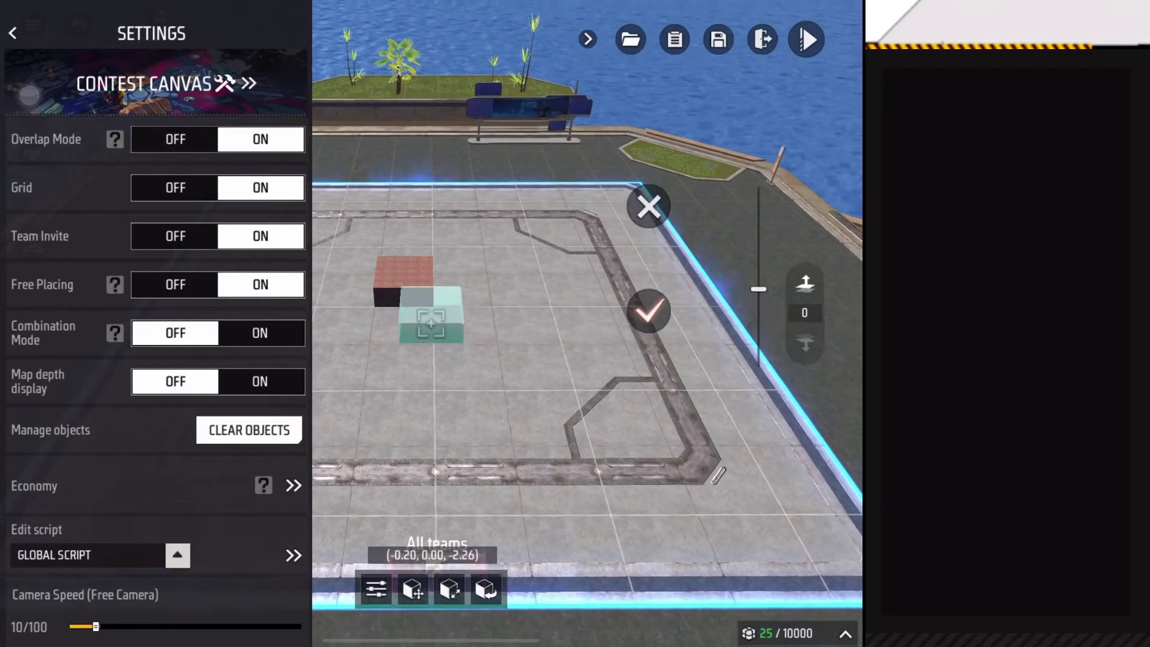
Place another brick block, test resizing and rotating it, and raise its height to 3.
{"action": "key", "text": "Escape"}
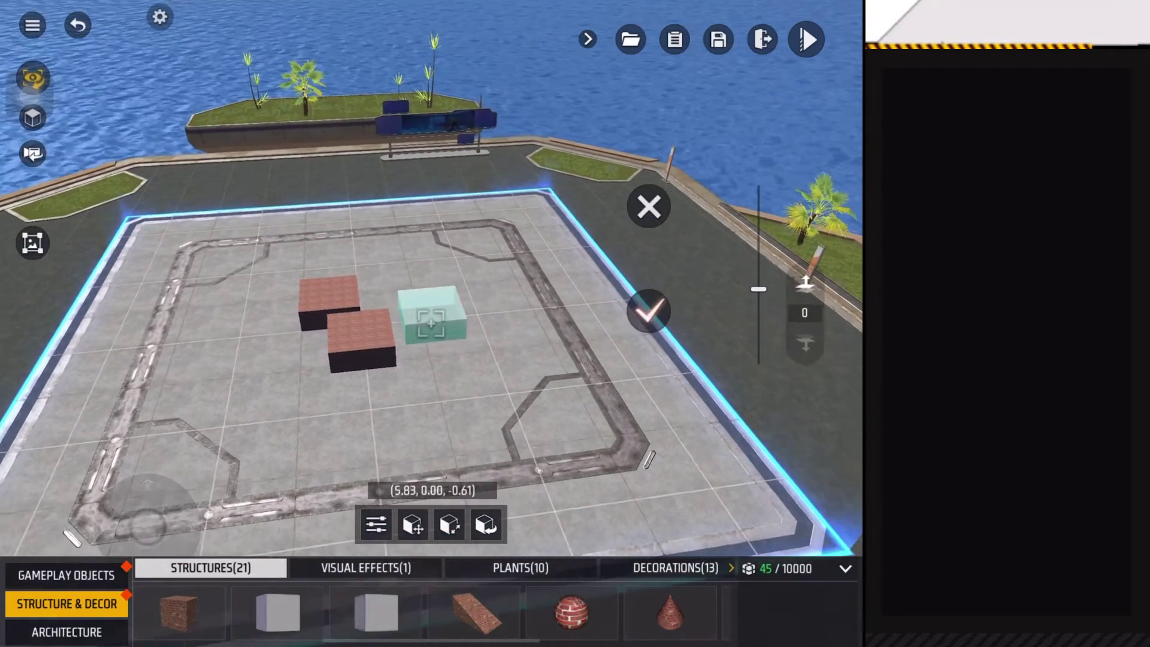
{"action": "left_click", "coordinate": [450, 524]}
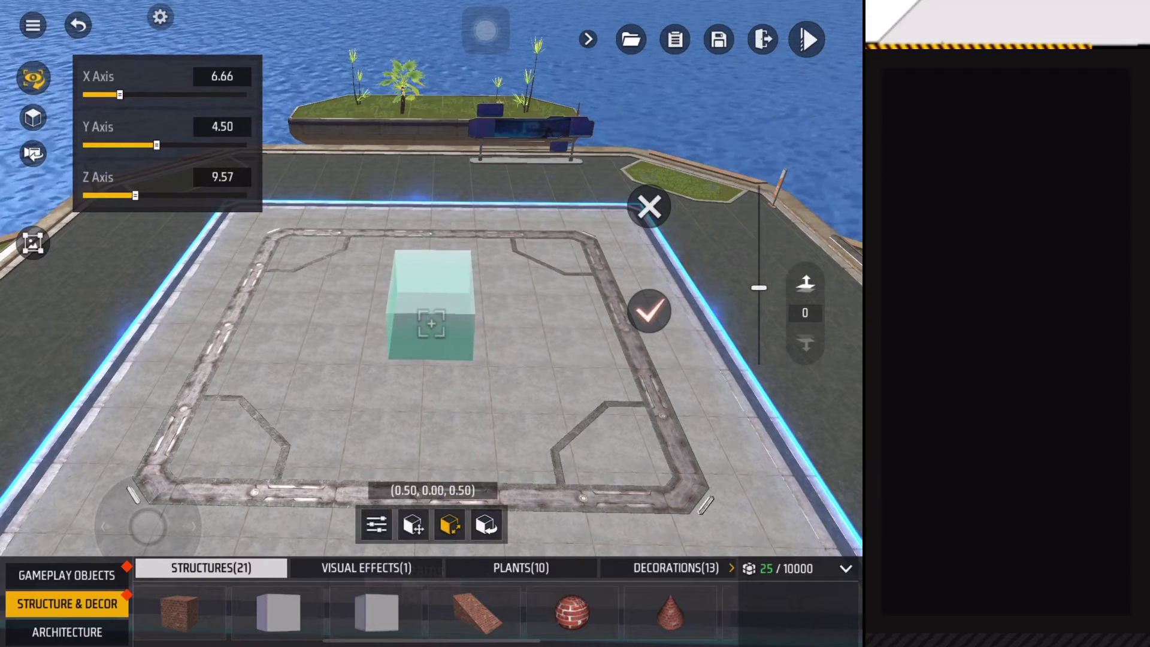
{"action": "left_click", "coordinate": [487, 524]}
{"action": "left_click_drag", "start_coordinate": [84, 145], "coordinate": [245, 145]}
{"action": "left_click_drag", "start_coordinate": [83, 194], "coordinate": [124, 195]}
{"action": "left_click", "coordinate": [649, 311]}
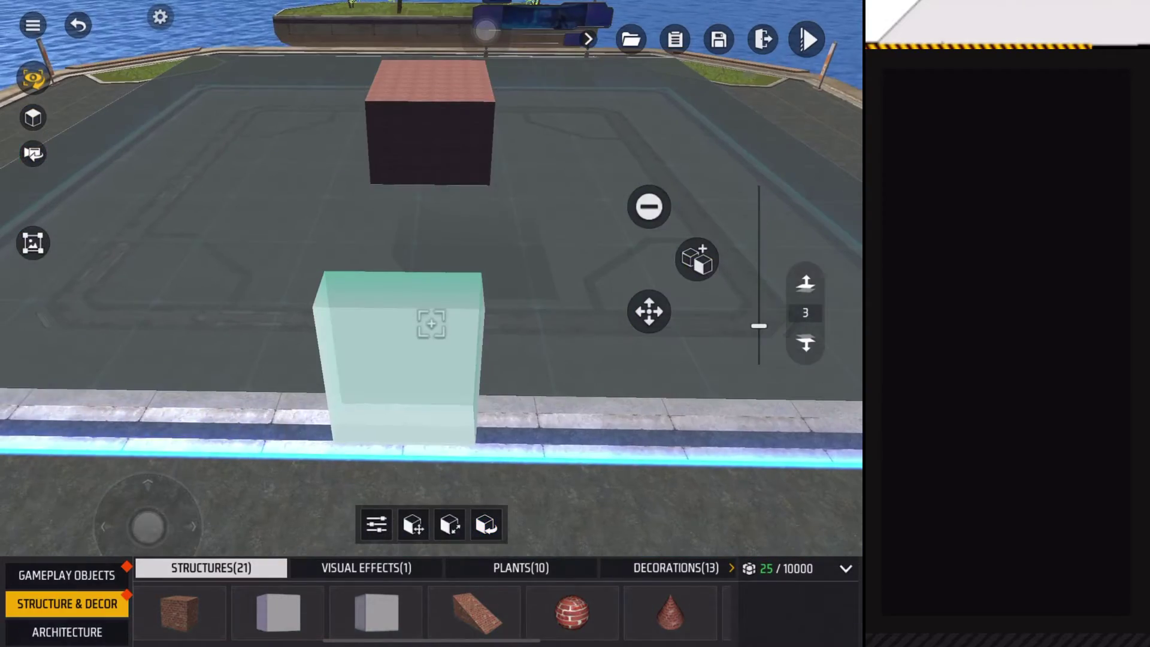
{"action": "left_click_drag", "start_coordinate": [148, 526], "coordinate": [102, 475]}
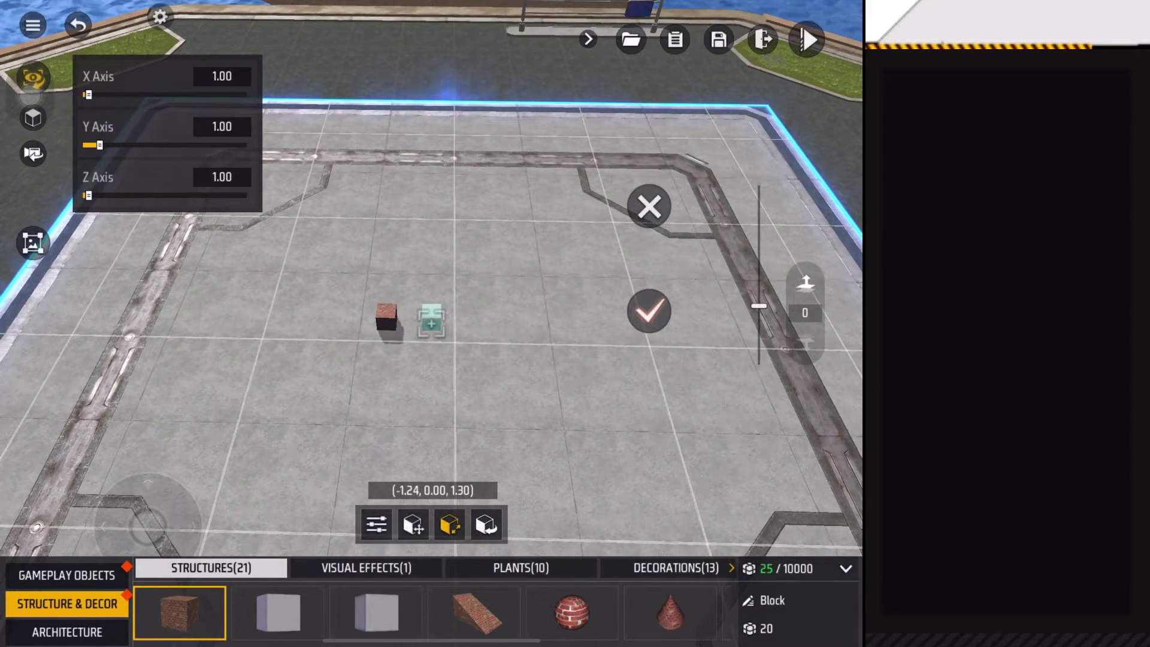
Scale the block to 2 on X, Y and Z.
{"action": "left_click", "coordinate": [222, 75]}
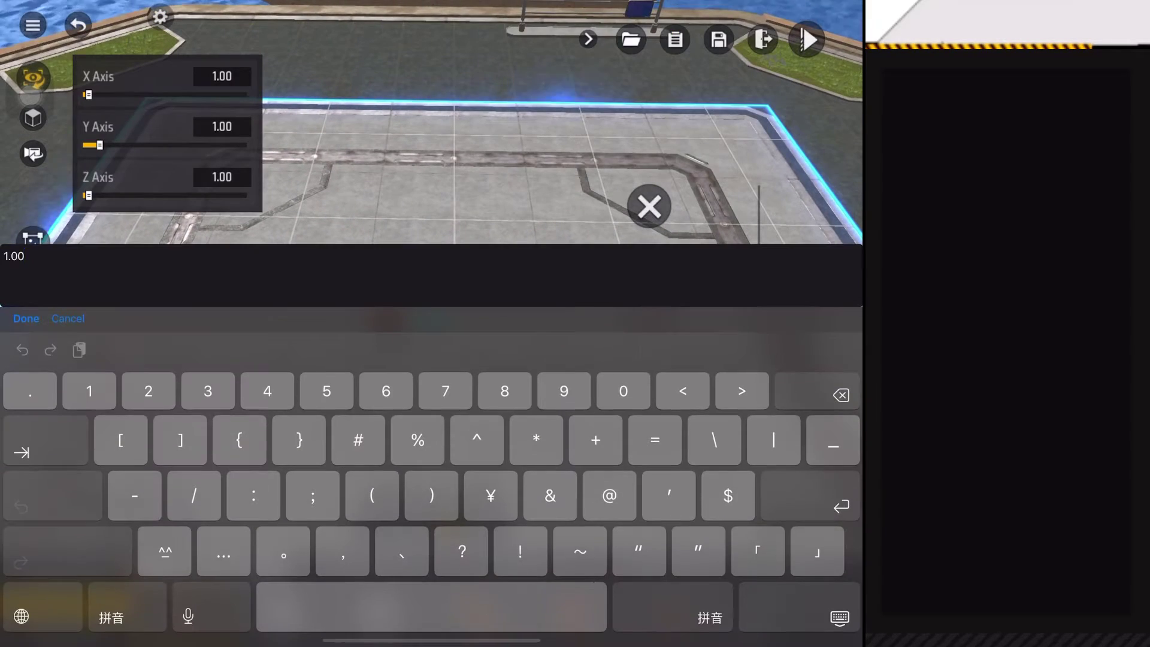
{"action": "type", "text": "2"}
{"action": "left_click", "coordinate": [26, 318]}
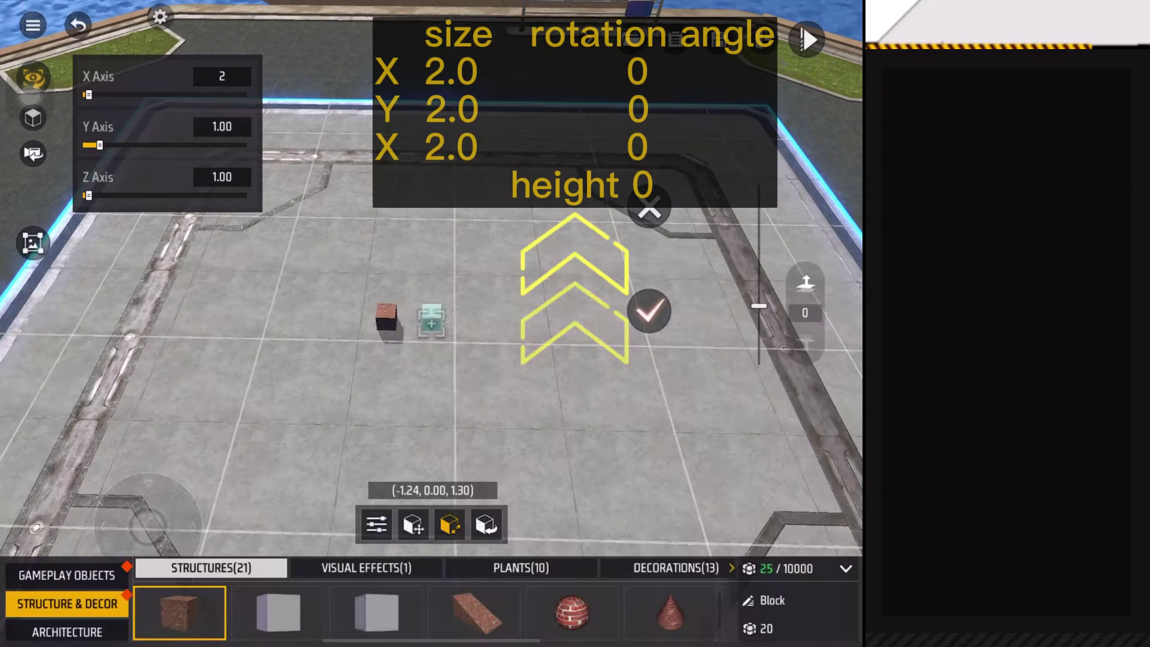
{"action": "left_click", "coordinate": [222, 126]}
{"action": "type", "text": "2"}
{"action": "left_click", "coordinate": [26, 318]}
{"action": "left_click", "coordinate": [222, 176]}
{"action": "type", "text": "2"}
{"action": "left_click", "coordinate": [26, 318]}
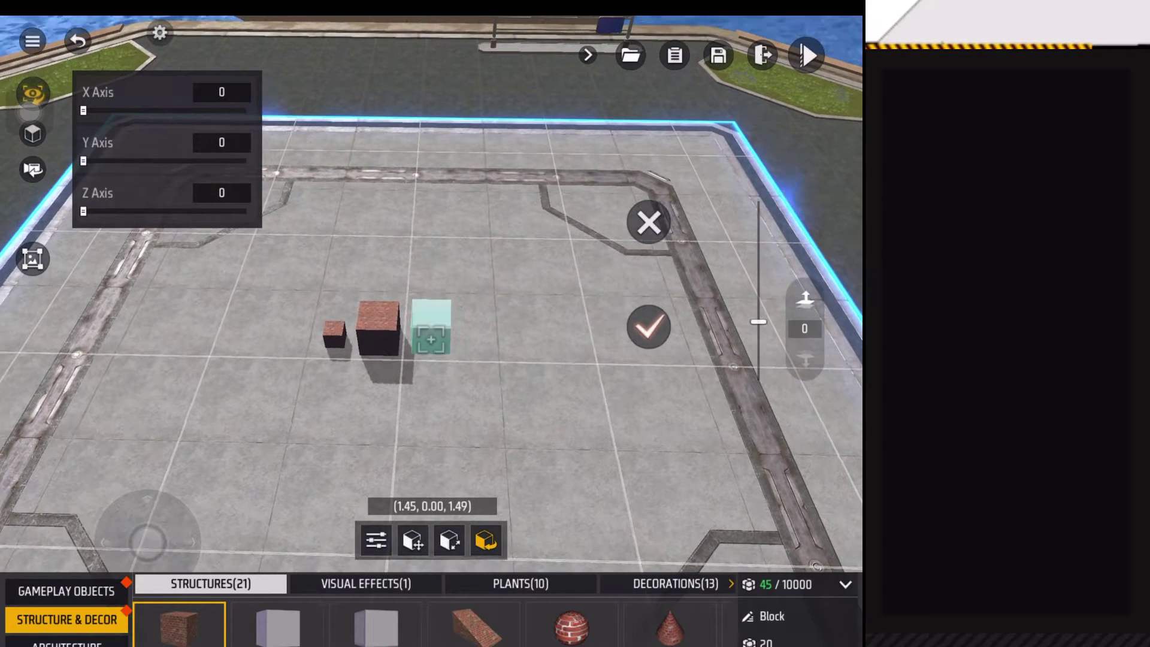
Rotate a cube 45° on X, Y and Z and place it beside the others.
{"action": "left_click", "coordinate": [222, 92]}
{"action": "key", "text": "BackSpace"}
{"action": "type", "text": "45"}
{"action": "left_click", "coordinate": [26, 335]}
{"action": "left_click", "coordinate": [223, 142]}
{"action": "type", "text": "45"}
{"action": "left_click", "coordinate": [26, 335]}
{"action": "left_click", "coordinate": [223, 192]}
{"action": "type", "text": "45"}
{"action": "key", "text": "Return"}
{"action": "left_click_drag", "start_coordinate": [148, 539], "coordinate": [175, 540]}
{"action": "left_click", "coordinate": [649, 326]}
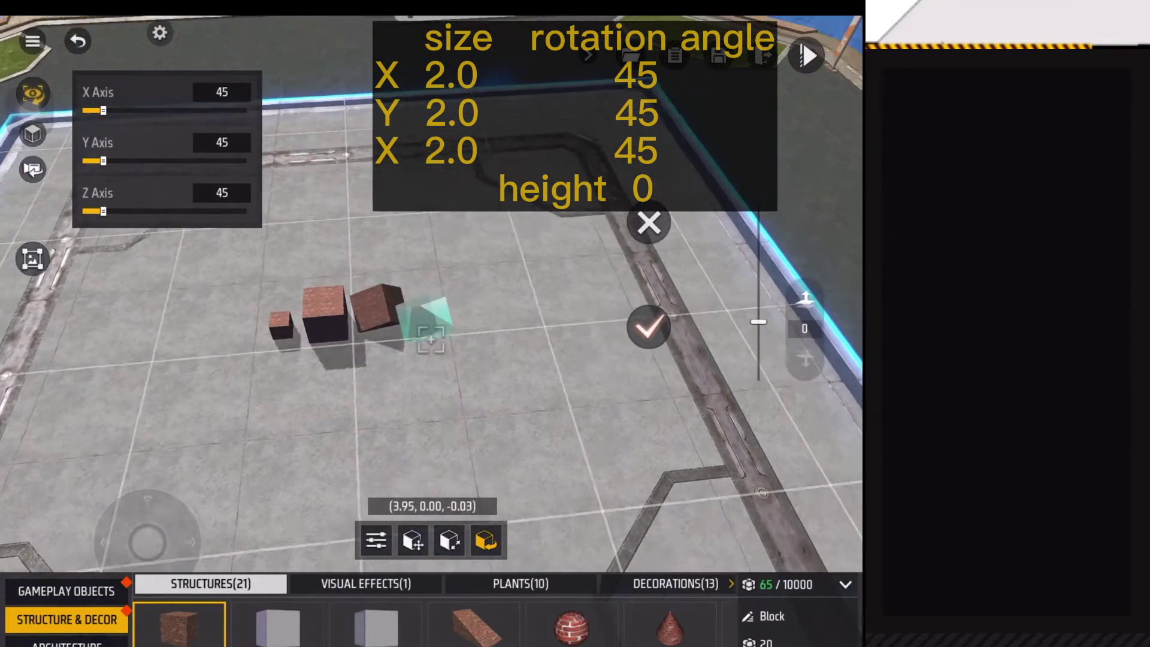
{"action": "left_click", "coordinate": [486, 540]}
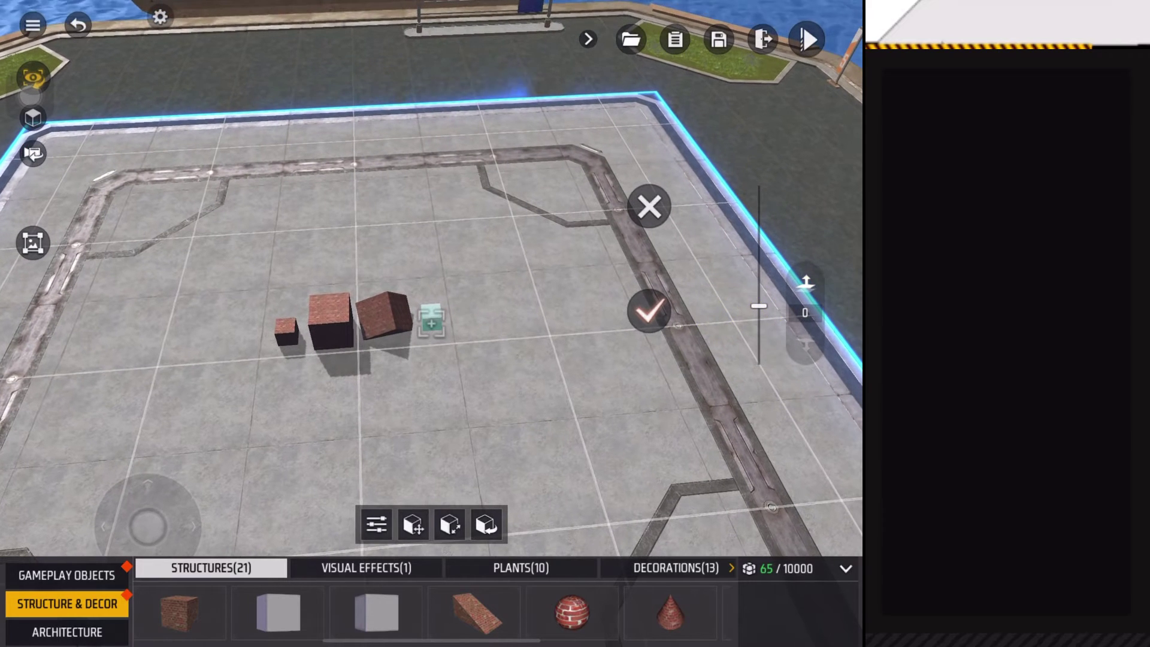
Place cubes stepping upward at placement heights 1, 2, 3 and 4.
{"action": "left_click", "coordinate": [805, 312]}
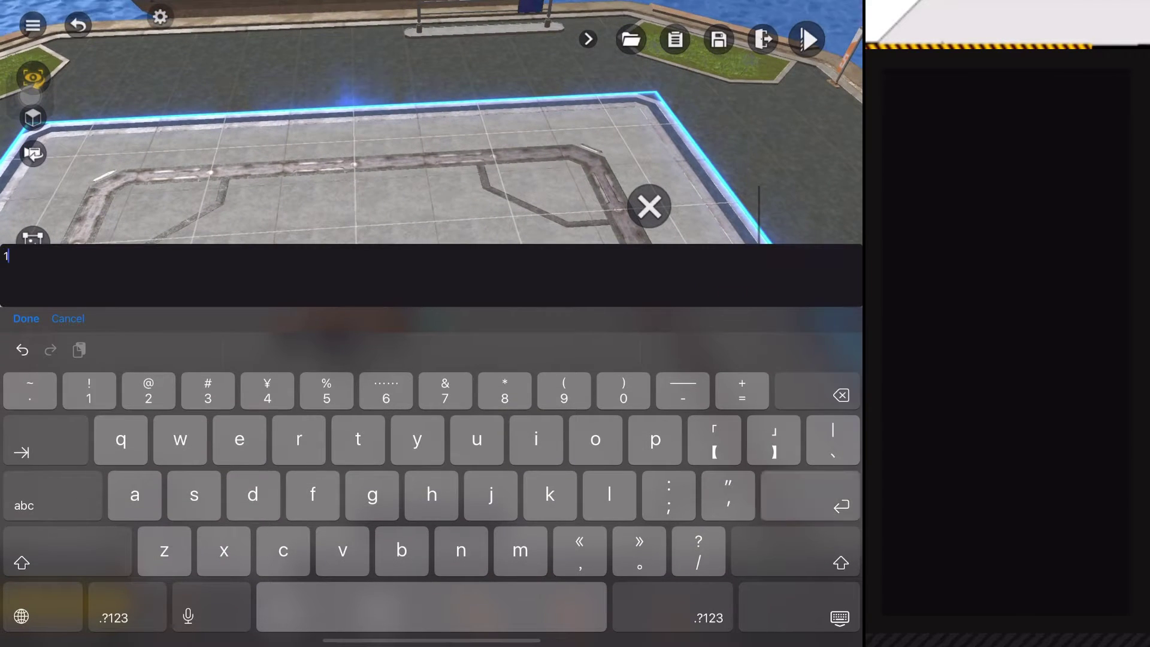
{"action": "left_click", "coordinate": [26, 319]}
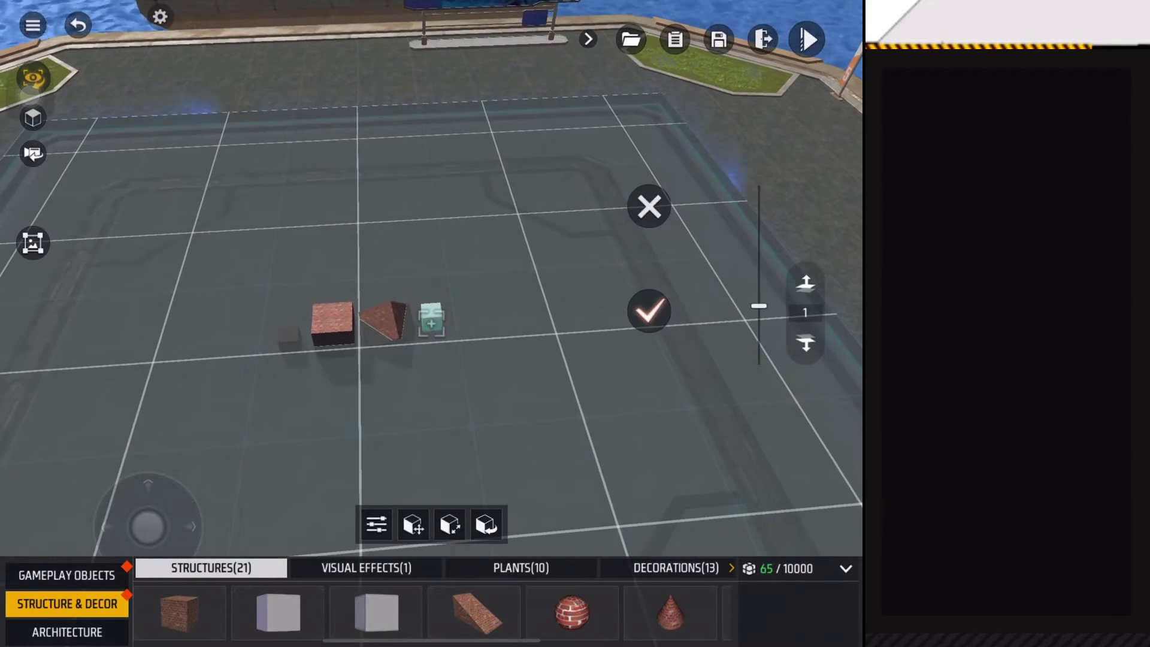
{"action": "left_click", "coordinate": [805, 312]}
{"action": "type", "text": "2"}
{"action": "left_click", "coordinate": [26, 326]}
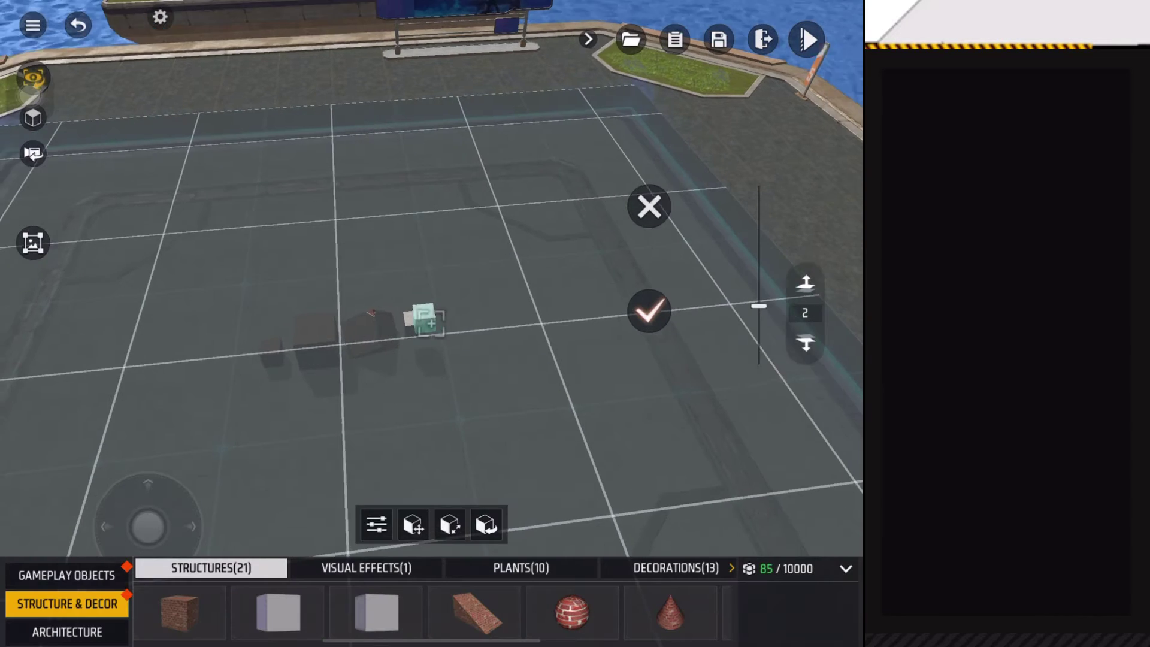
{"action": "left_click", "coordinate": [804, 312]}
{"action": "type", "text": "3"}
{"action": "left_click", "coordinate": [27, 369]}
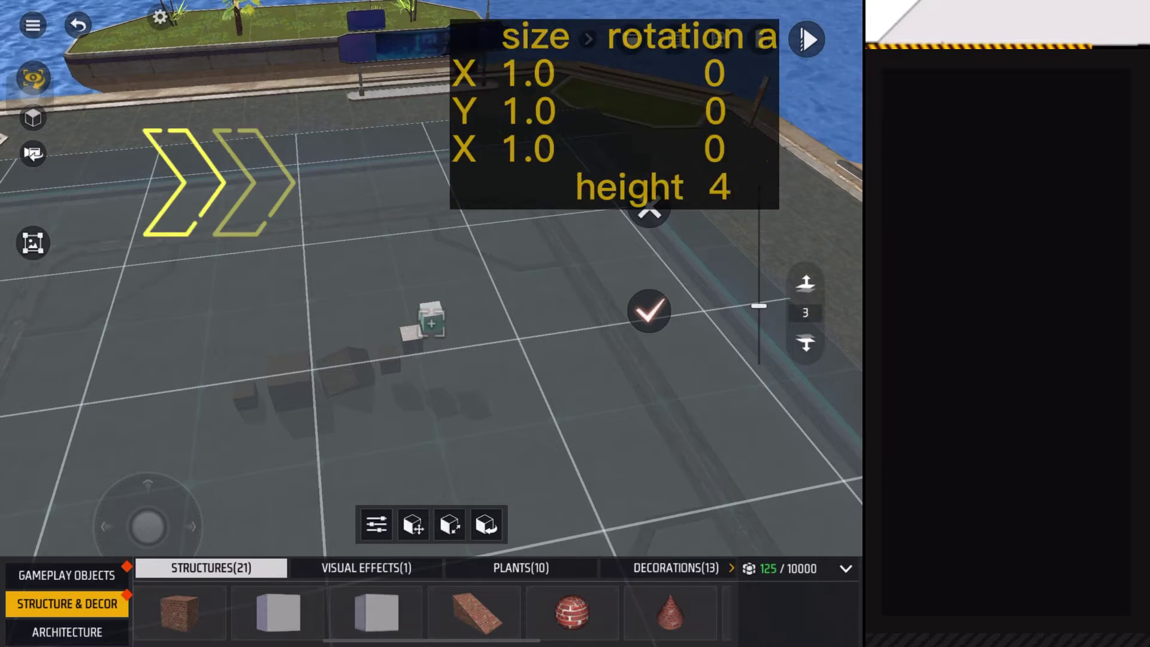
{"action": "left_click", "coordinate": [804, 313]}
{"action": "type", "text": "4"}
{"action": "left_click", "coordinate": [26, 326]}
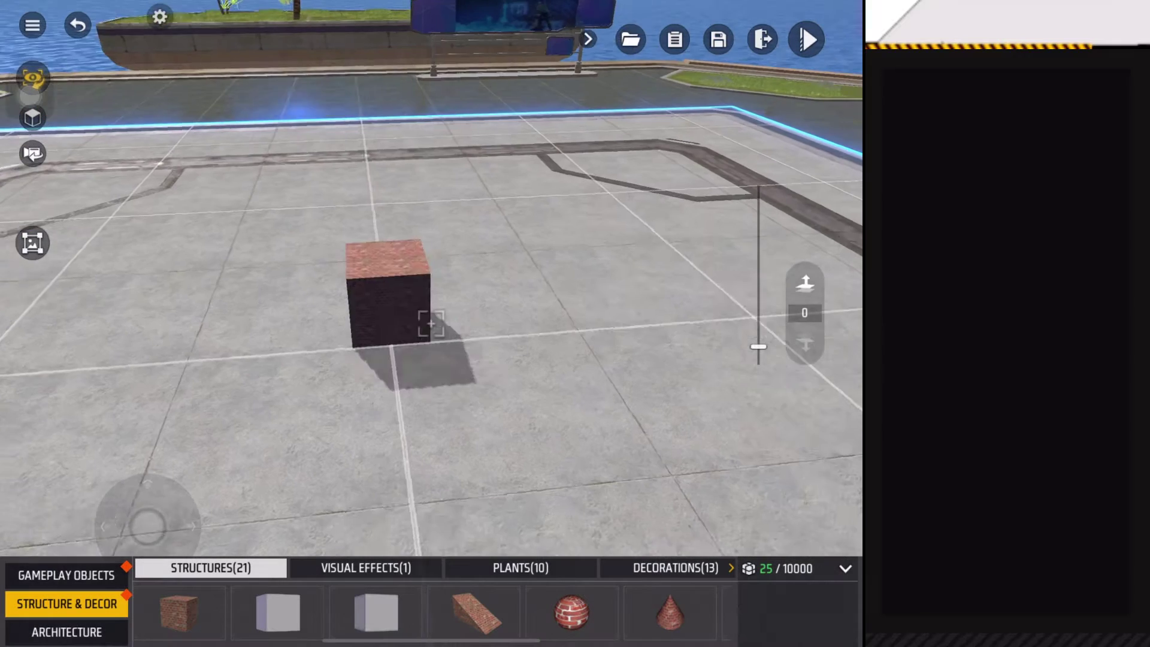
Select the brick block and try several textures on it, ending with white.
{"action": "left_click", "coordinate": [440, 296]}
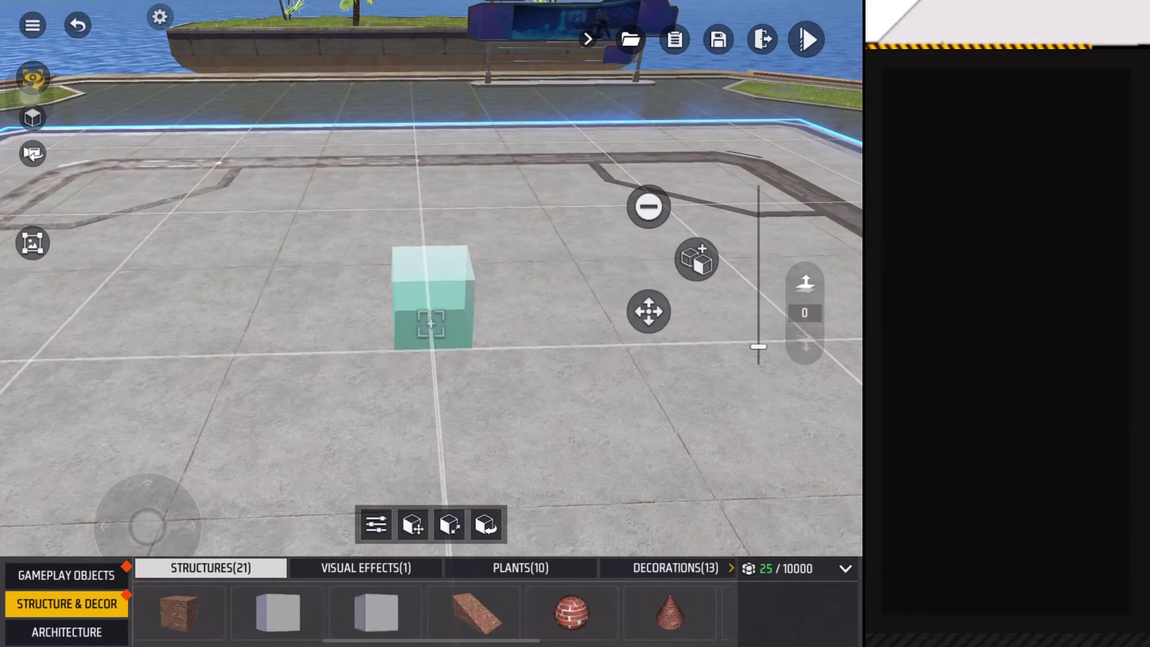
{"action": "left_click", "coordinate": [376, 521]}
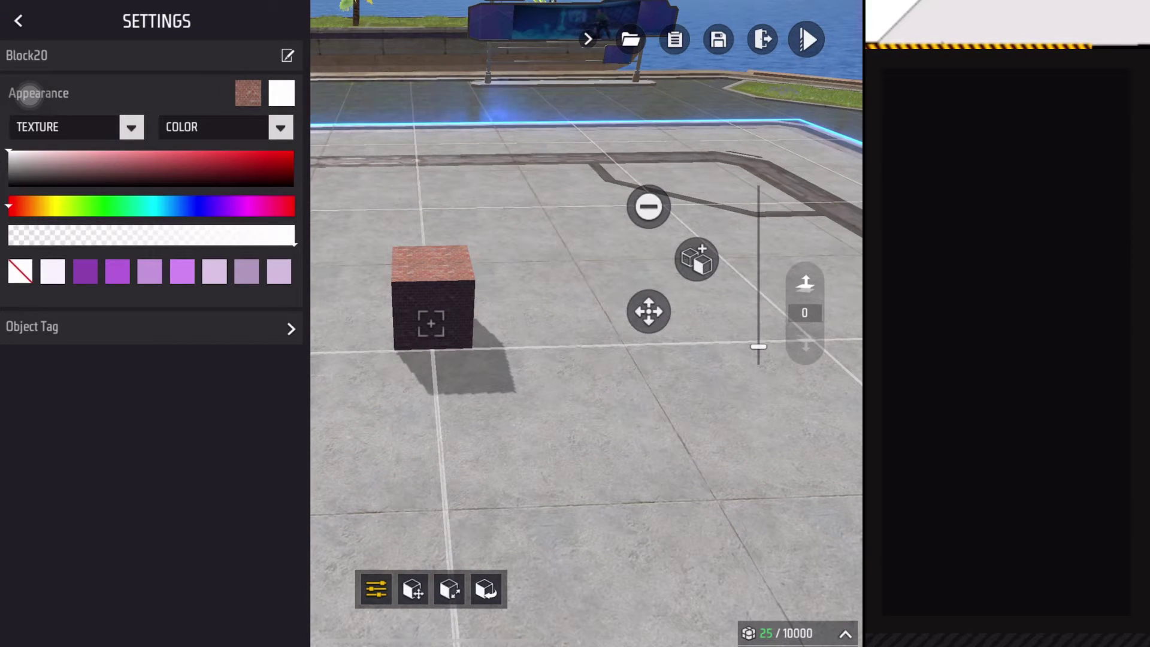
{"action": "left_click", "coordinate": [280, 126]}
{"action": "left_click", "coordinate": [225, 185]}
{"action": "left_click", "coordinate": [34, 176]}
{"action": "left_click", "coordinate": [93, 175]}
{"action": "left_click", "coordinate": [213, 175]}
{"action": "left_click", "coordinate": [34, 176]}
Try a pink plain colour and brick and grey textures on the block.
{"action": "left_click", "coordinate": [280, 127]}
{"action": "left_click", "coordinate": [225, 162]}
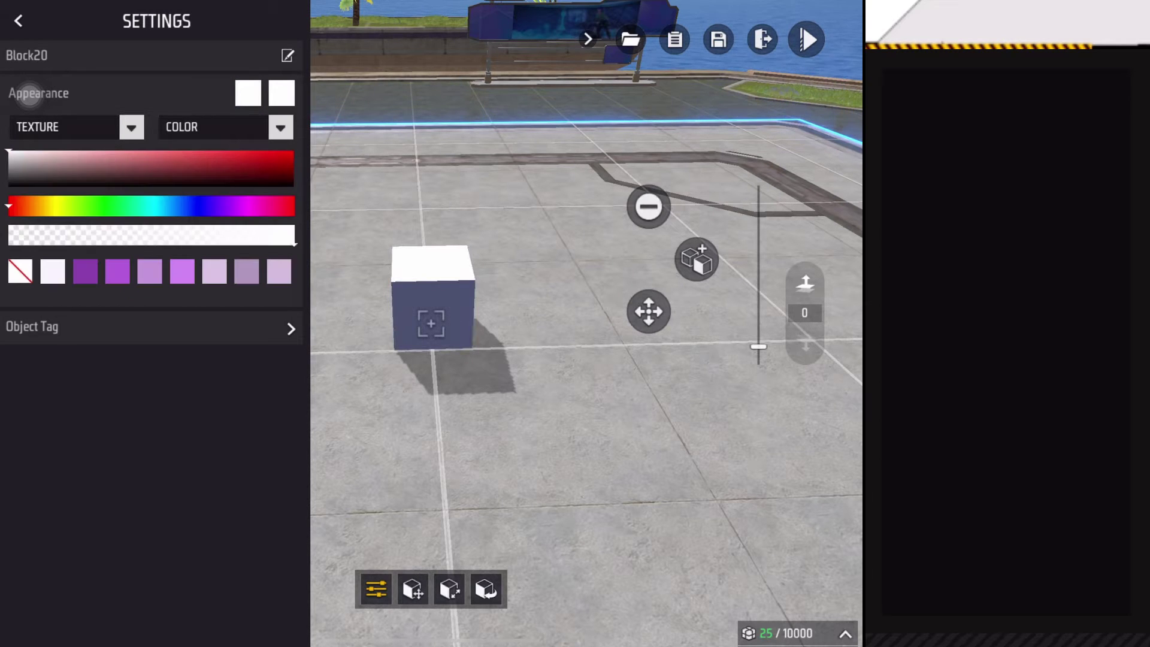
{"action": "left_click_drag", "start_coordinate": [115, 168], "coordinate": [78, 167]}
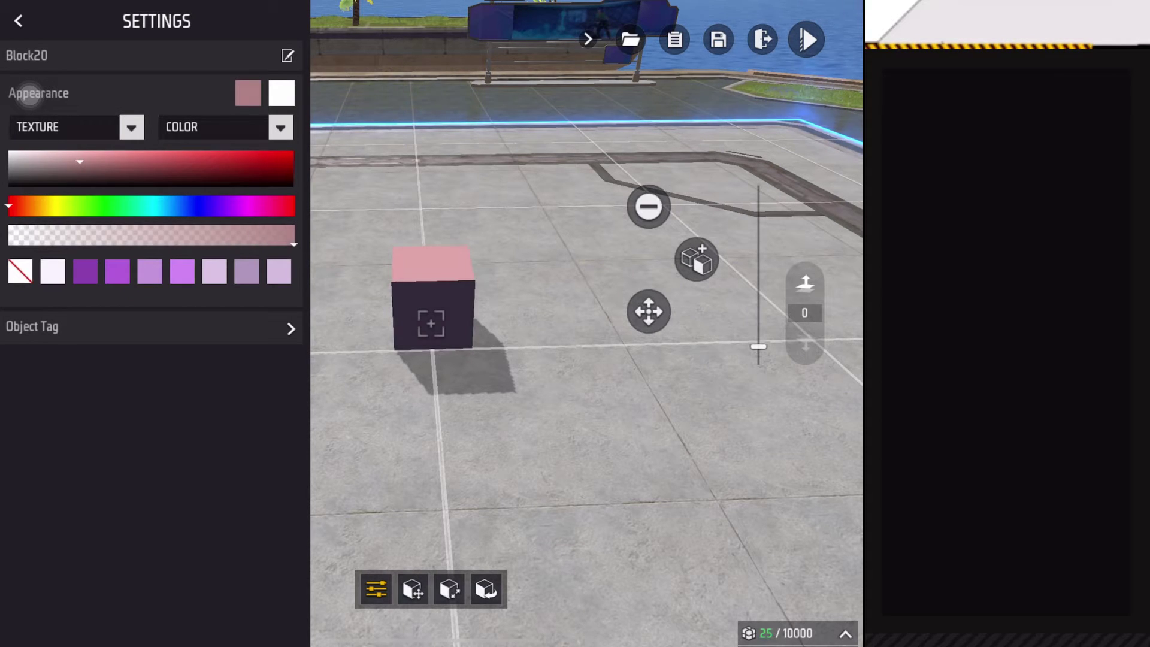
{"action": "left_click", "coordinate": [281, 126]}
{"action": "left_click", "coordinate": [226, 185]}
{"action": "left_click", "coordinate": [93, 176]}
{"action": "left_click", "coordinate": [93, 235]}
{"action": "left_click", "coordinate": [281, 126]}
{"action": "left_click", "coordinate": [226, 162]}
{"action": "left_click", "coordinate": [280, 127]}
{"action": "left_click", "coordinate": [226, 185]}
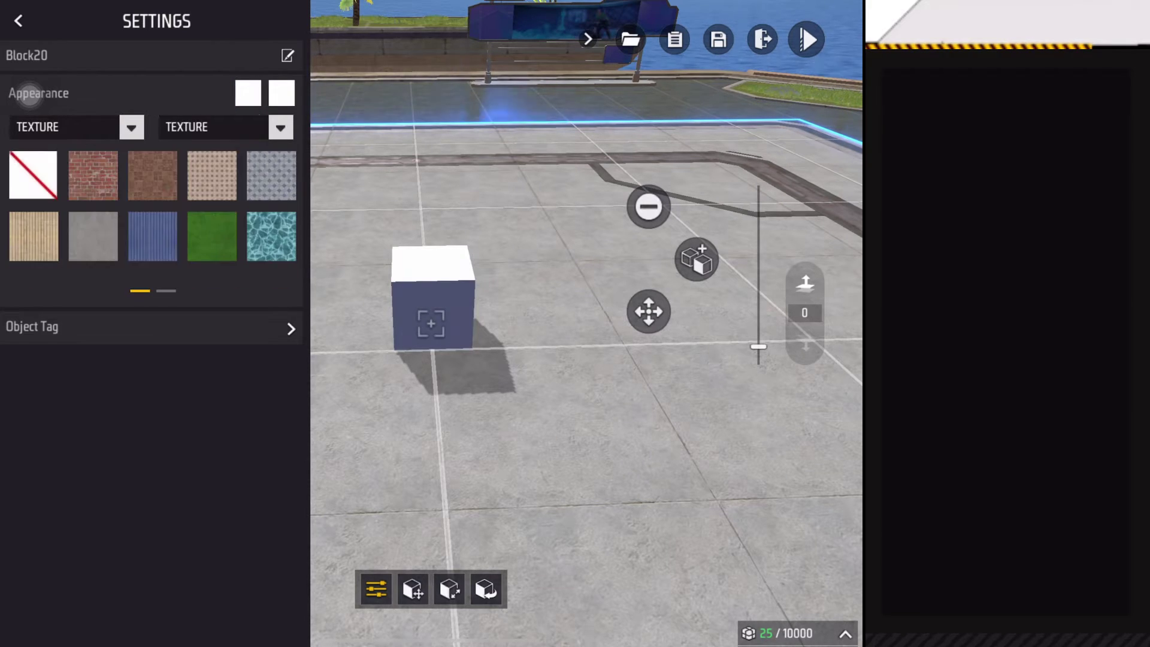
{"action": "left_click", "coordinate": [19, 21]}
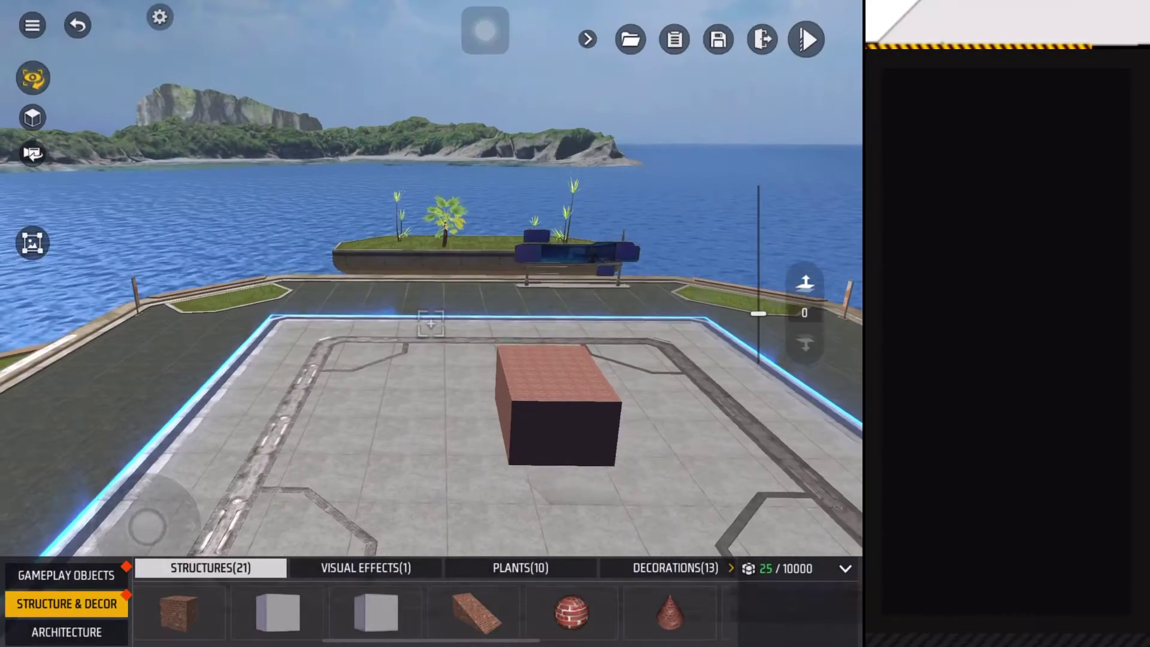
Delete the leftover block from the platform.
{"action": "left_click_drag", "start_coordinate": [133, 466], "coordinate": [120, 466]}
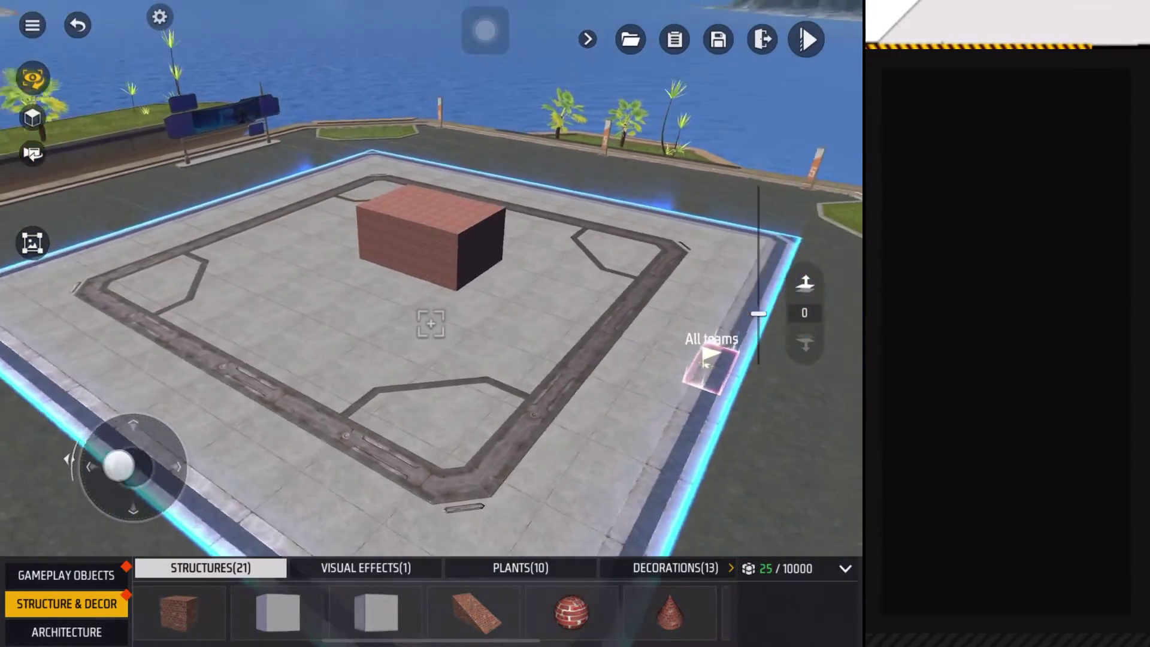
{"action": "left_click_drag", "start_coordinate": [120, 467], "coordinate": [124, 462]}
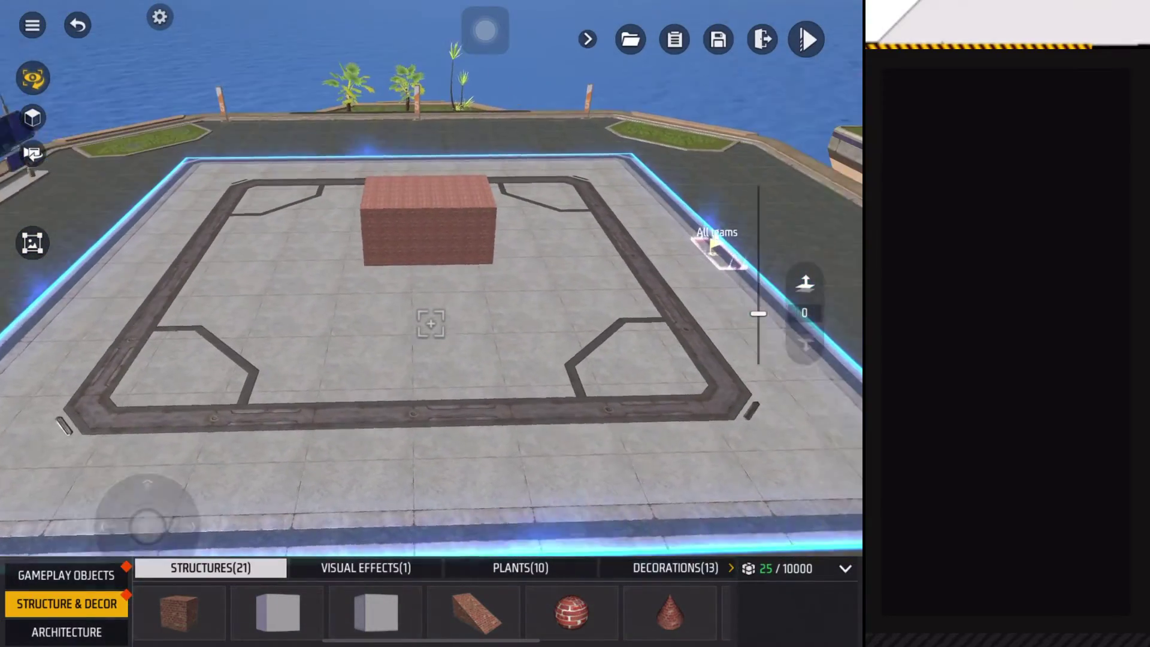
{"action": "left_click", "coordinate": [438, 221]}
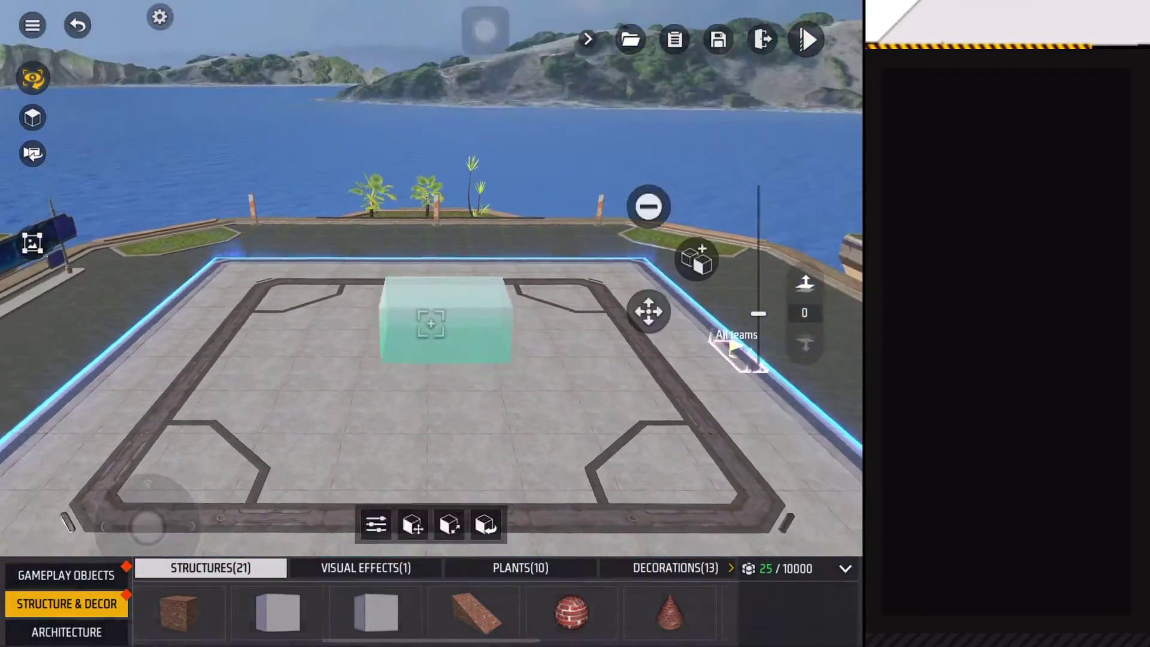
{"action": "left_click", "coordinate": [648, 206]}
{"action": "left_click_drag", "start_coordinate": [146, 526], "coordinate": [146, 499]}
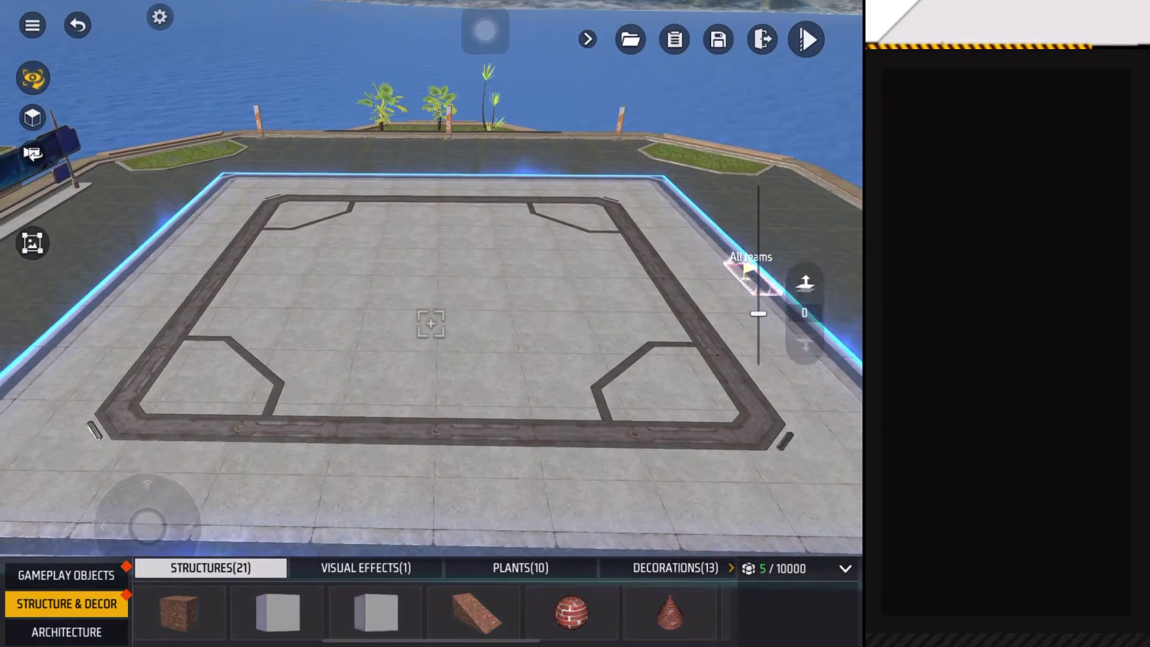
Place a slope widened along X and Z and colour it plain brown.
{"action": "left_click", "coordinate": [159, 17]}
{"action": "left_click", "coordinate": [13, 33]}
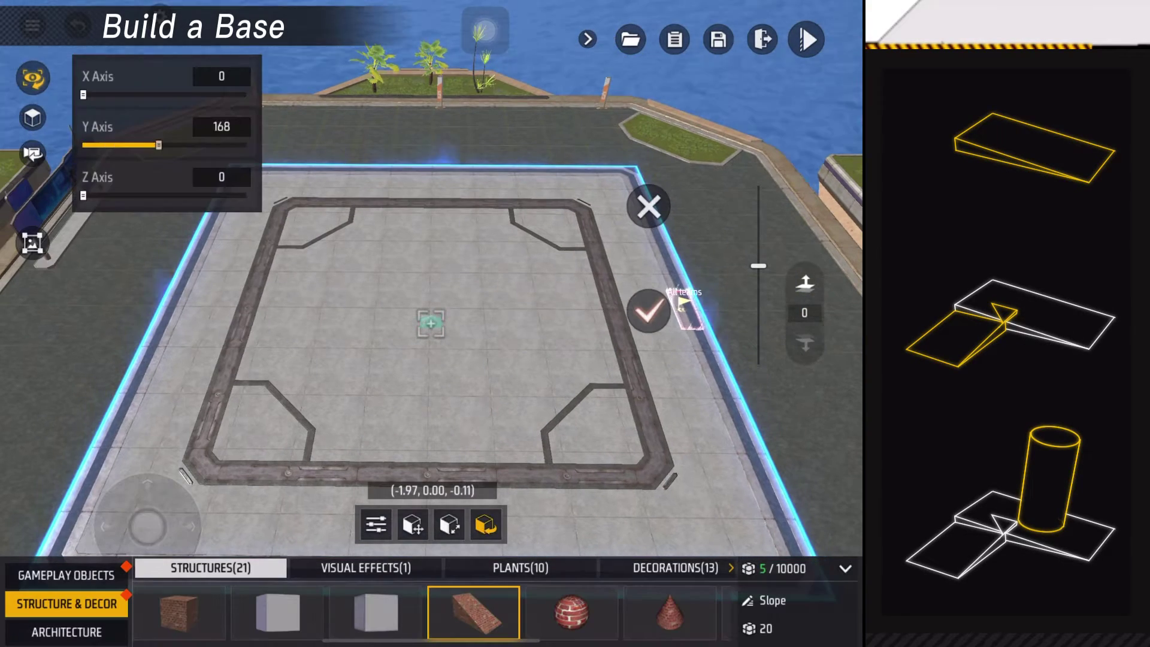
{"action": "left_click_drag", "start_coordinate": [88, 94], "coordinate": [102, 94]}
{"action": "left_click_drag", "start_coordinate": [87, 196], "coordinate": [108, 195]}
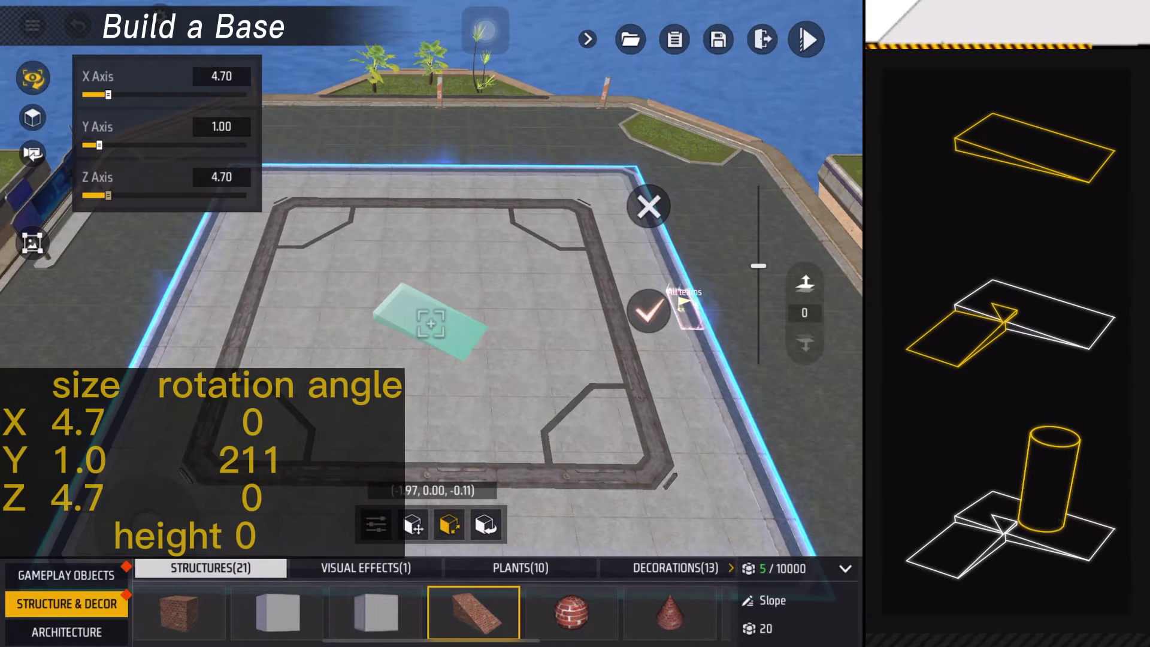
{"action": "left_click", "coordinate": [649, 311]}
{"action": "left_click", "coordinate": [376, 524]}
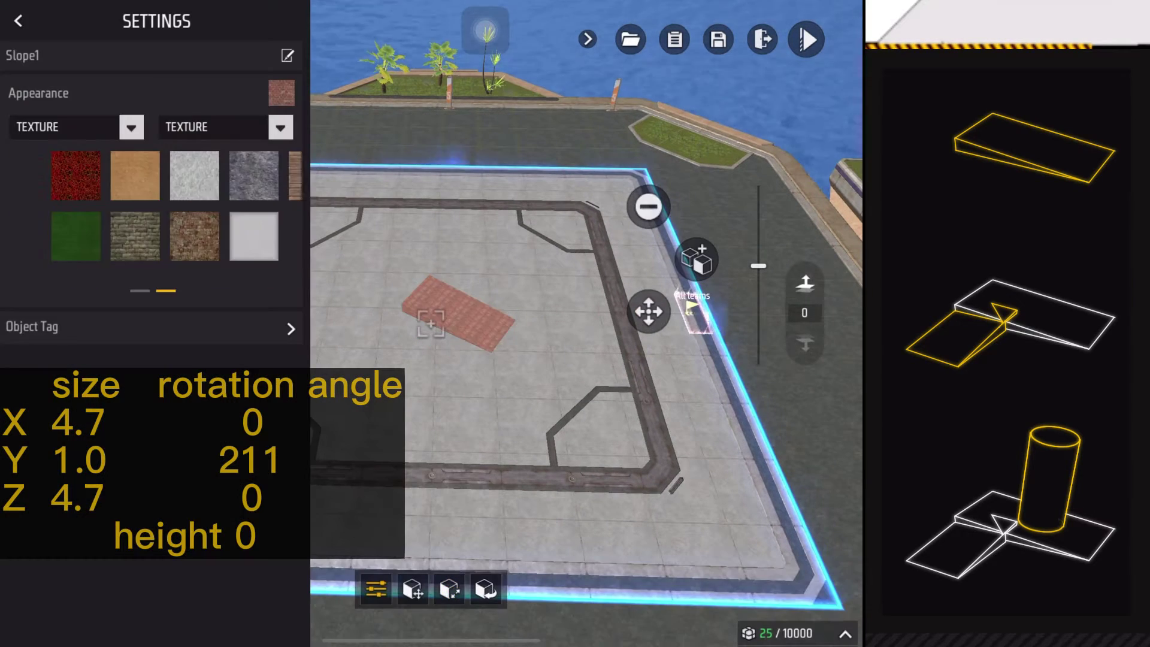
{"action": "left_click", "coordinate": [281, 127]}
{"action": "left_click", "coordinate": [279, 272]}
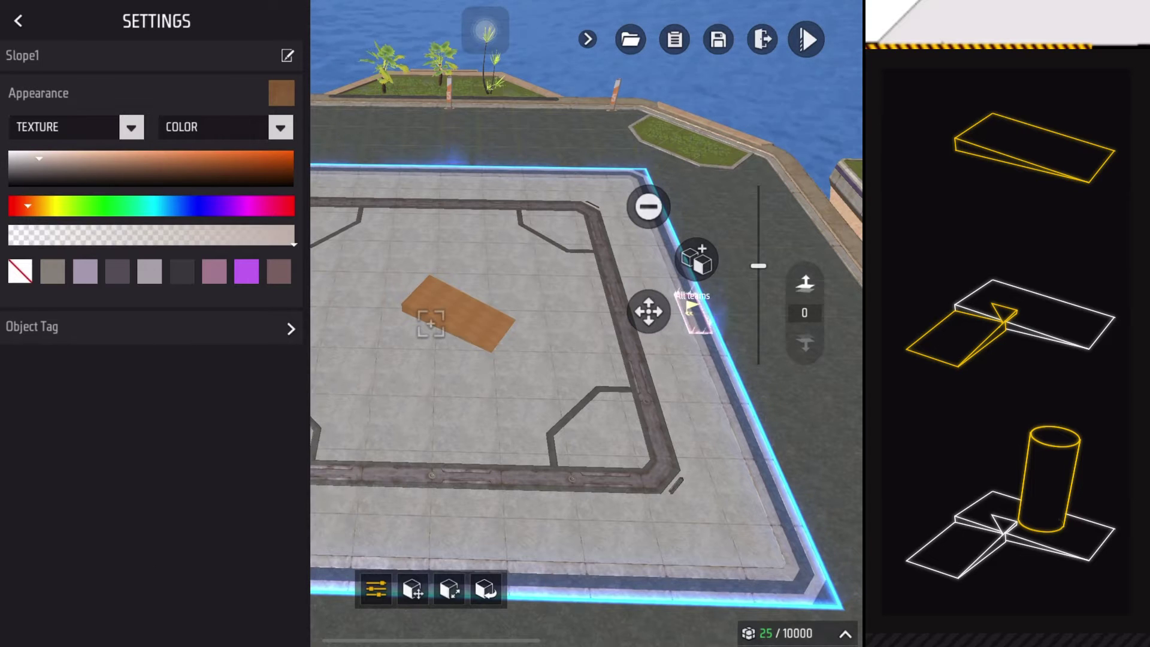
Duplicate the slope, resize it to 3.8/0.8/3.2, rotate it to 304° and place it.
{"action": "left_click", "coordinate": [698, 260]}
{"action": "left_click", "coordinate": [486, 525]}
{"action": "left_click_drag", "start_coordinate": [83, 145], "coordinate": [215, 145]}
{"action": "left_click", "coordinate": [450, 525]}
{"action": "left_click_drag", "start_coordinate": [109, 94], "coordinate": [104, 95]}
{"action": "left_click", "coordinate": [222, 77]}
{"action": "type", "text": "0.8"}
{"action": "type", "text": "3.2"}
{"action": "left_click", "coordinate": [25, 319]}
{"action": "left_click", "coordinate": [486, 525]}
{"action": "left_click_drag", "start_coordinate": [216, 144], "coordinate": [220, 144]}
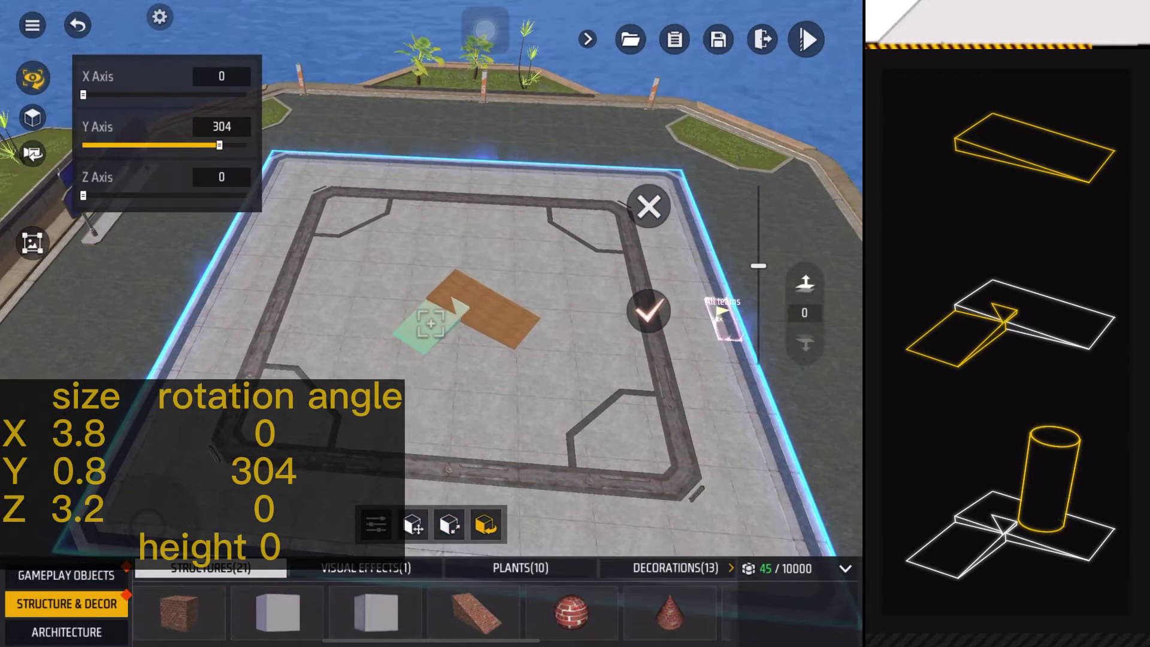
{"action": "left_click", "coordinate": [649, 311]}
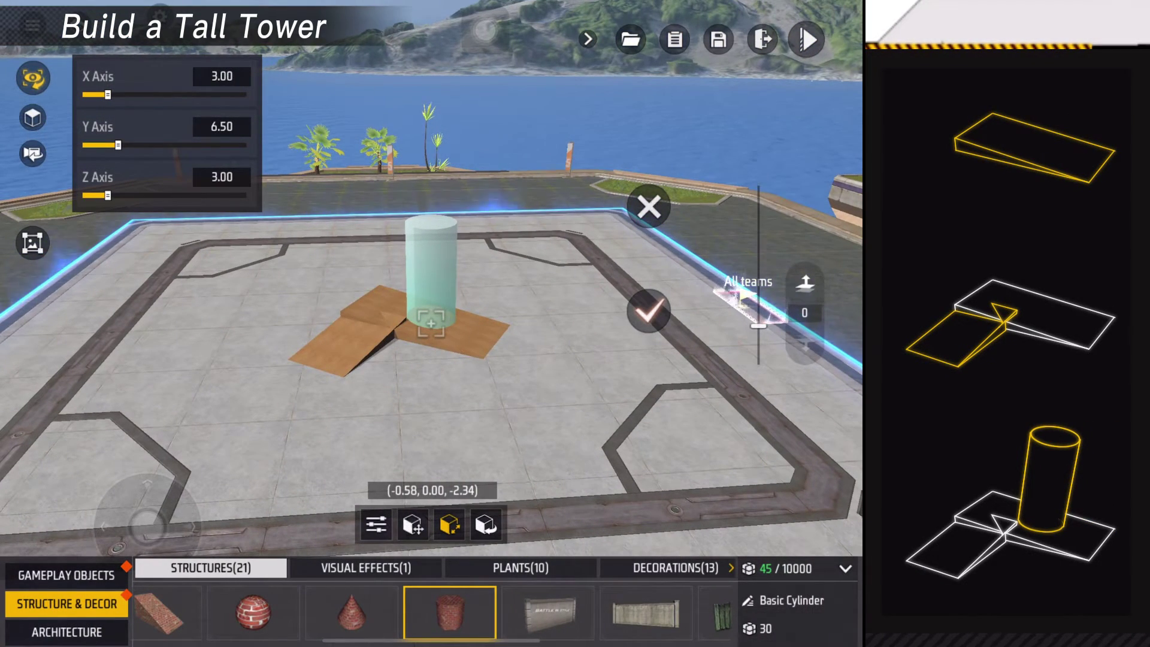
Rotate the cylinder to Y 310 and Z 10 and place it.
{"action": "left_click", "coordinate": [221, 127]}
{"action": "type", "text": "310"}
{"action": "key", "text": "Return"}
{"action": "left_click", "coordinate": [222, 177]}
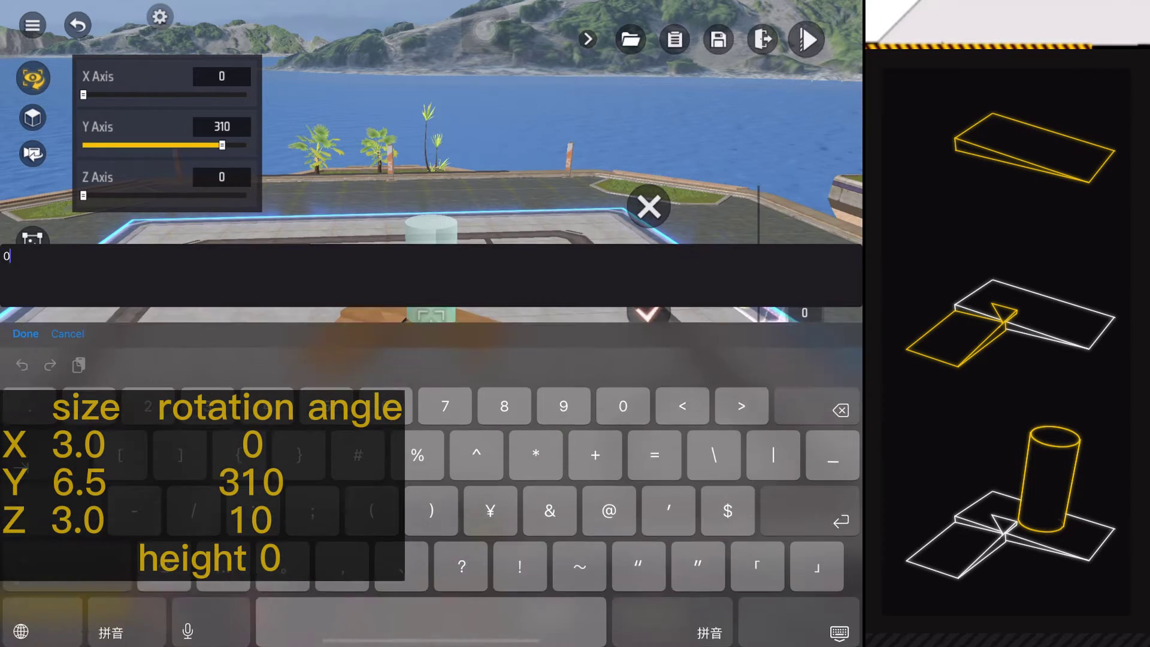
{"action": "key", "text": "Return"}
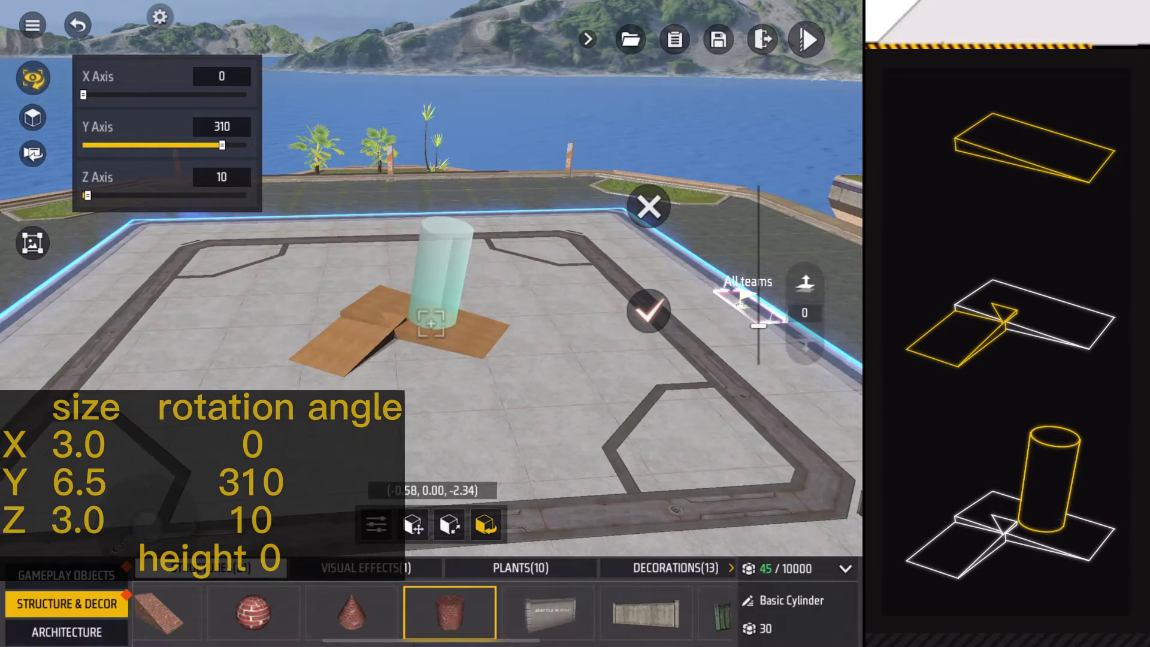
{"action": "left_click", "coordinate": [648, 310]}
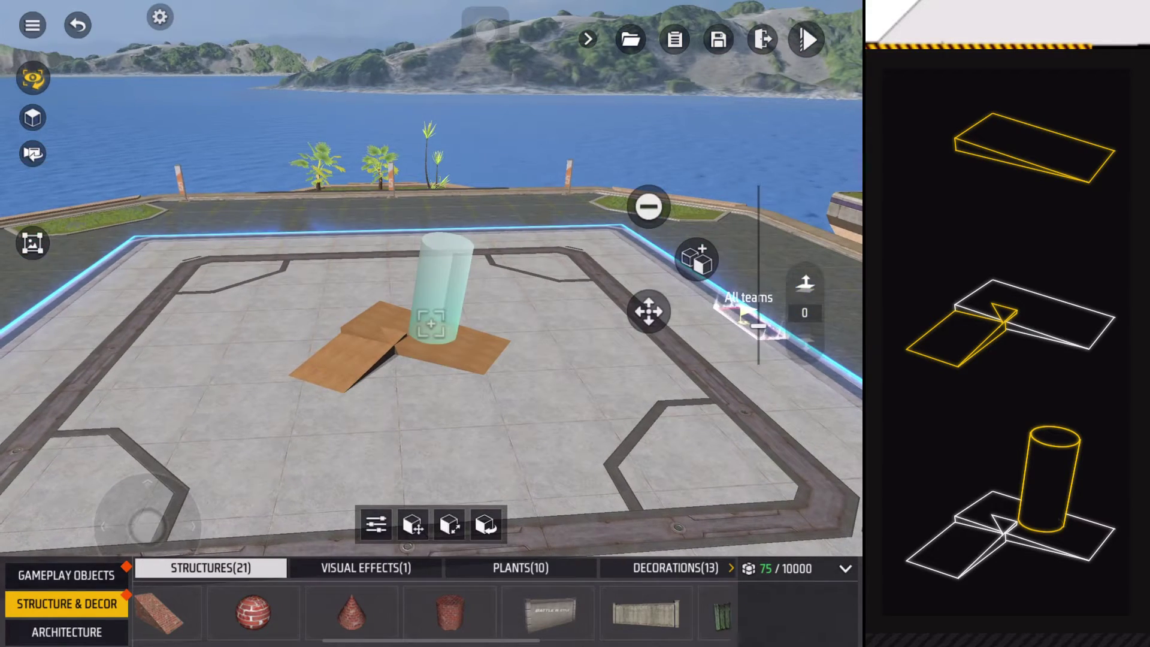
Change the cylinder from a texture to a plain light purple colour.
{"action": "left_click", "coordinate": [376, 524]}
{"action": "left_click", "coordinate": [281, 126]}
{"action": "left_click", "coordinate": [212, 176]}
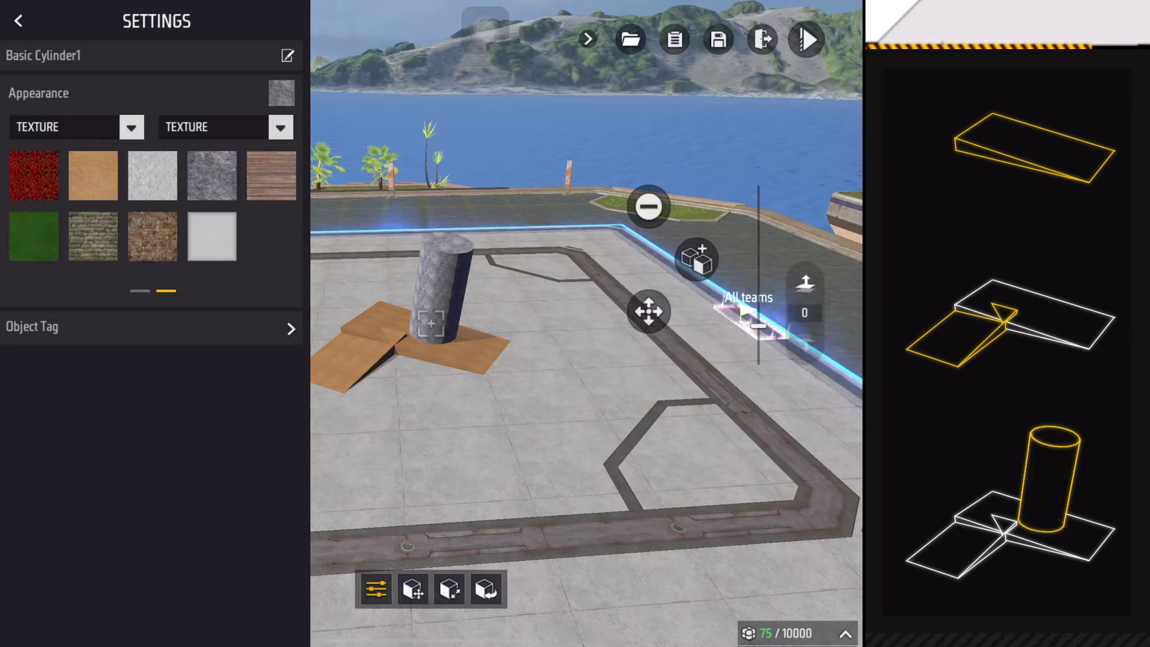
{"action": "left_click", "coordinate": [211, 236]}
{"action": "left_click", "coordinate": [281, 127]}
{"action": "left_click", "coordinate": [185, 159]}
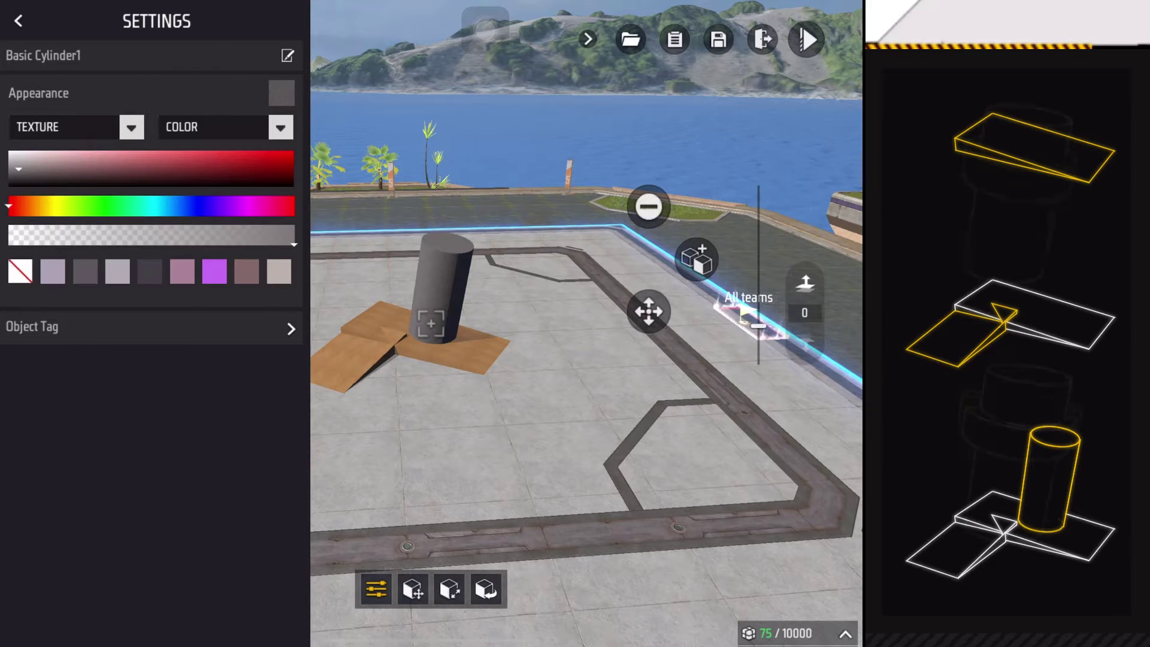
{"action": "left_click", "coordinate": [52, 270]}
Resize the cylinder copy to 4/1/4 to form a flat ring.
{"action": "left_click", "coordinate": [18, 20]}
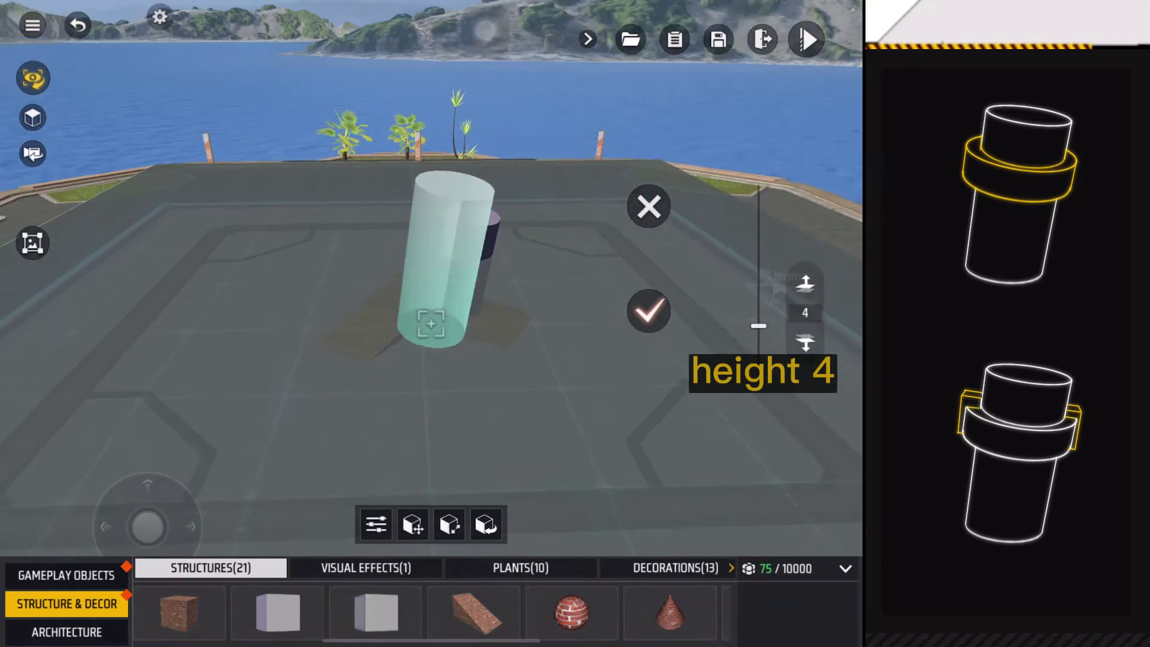
{"action": "left_click", "coordinate": [450, 523]}
{"action": "left_click", "coordinate": [222, 76]}
{"action": "type", "text": "4"}
{"action": "left_click", "coordinate": [25, 318]}
{"action": "left_click", "coordinate": [221, 127]}
{"action": "type", "text": "1"}
{"action": "left_click", "coordinate": [25, 319]}
{"action": "left_click", "coordinate": [223, 177]}
{"action": "type", "text": "4"}
{"action": "left_click", "coordinate": [222, 77]}
{"action": "left_click", "coordinate": [26, 318]}
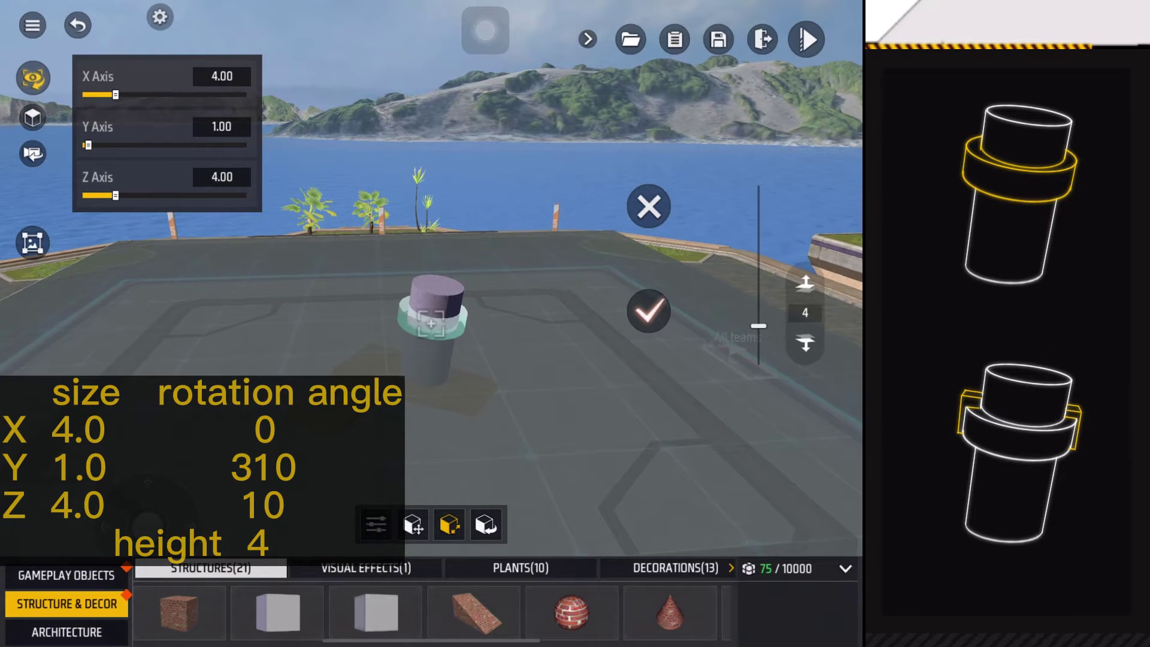
{"action": "left_click", "coordinate": [376, 524]}
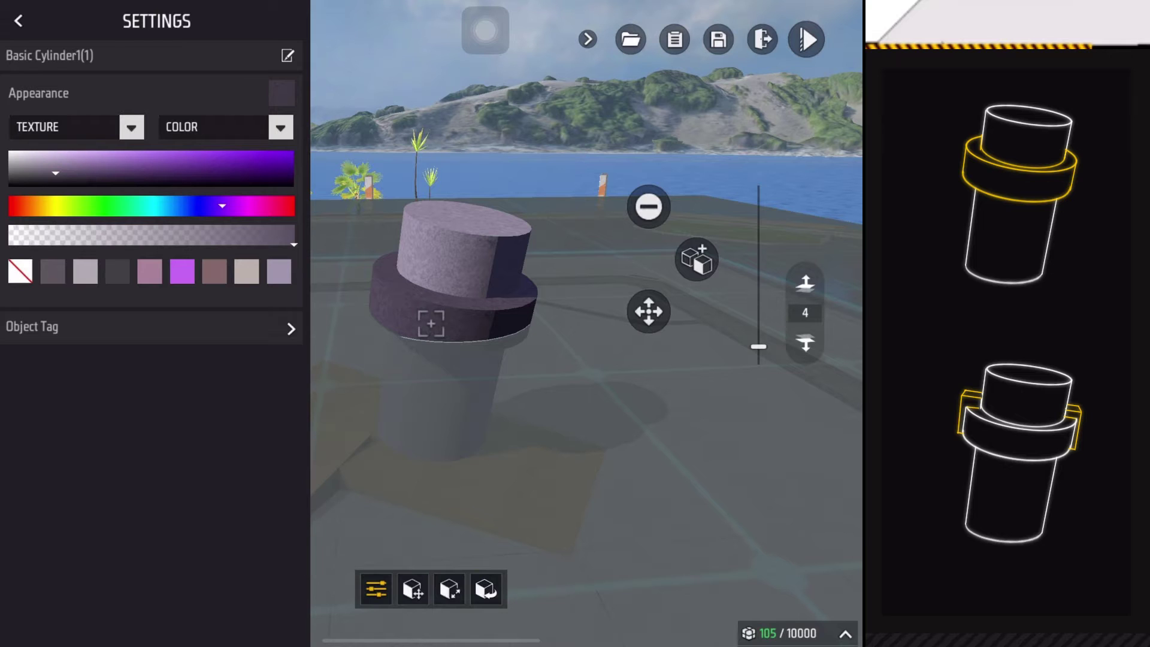
Place a plain-coloured block stretched to 4.20 by 1.40 at the ring.
{"action": "left_click", "coordinate": [18, 20]}
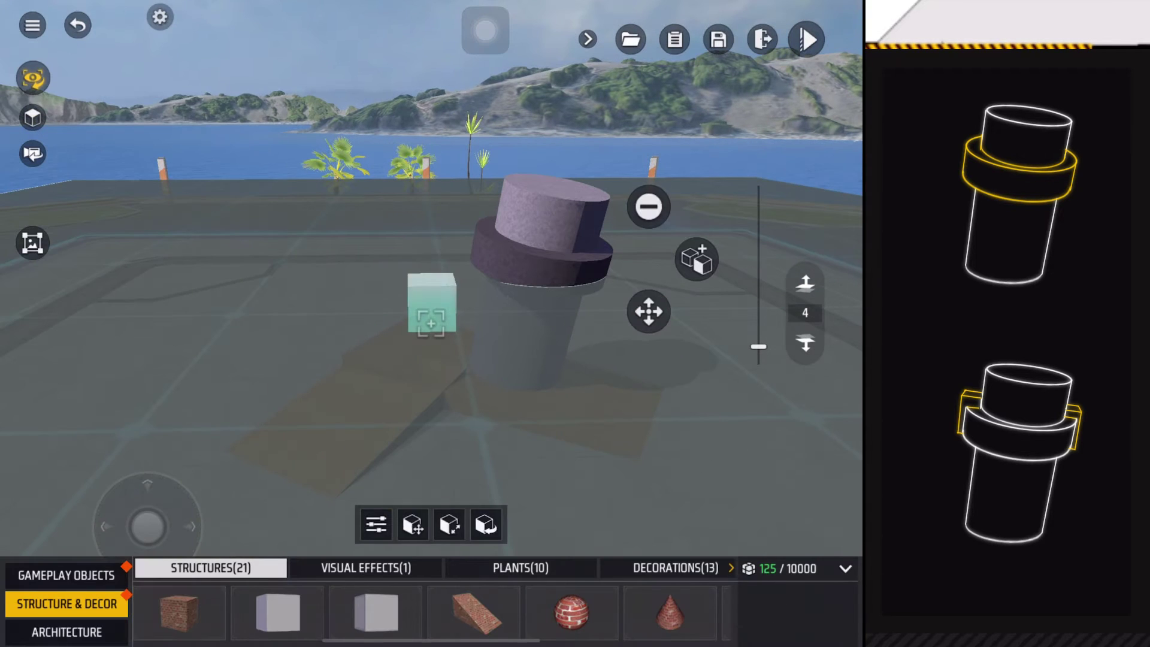
{"action": "left_click", "coordinate": [376, 523]}
{"action": "left_click_drag", "start_coordinate": [252, 216], "coordinate": [54, 216]}
{"action": "left_click", "coordinate": [225, 126]}
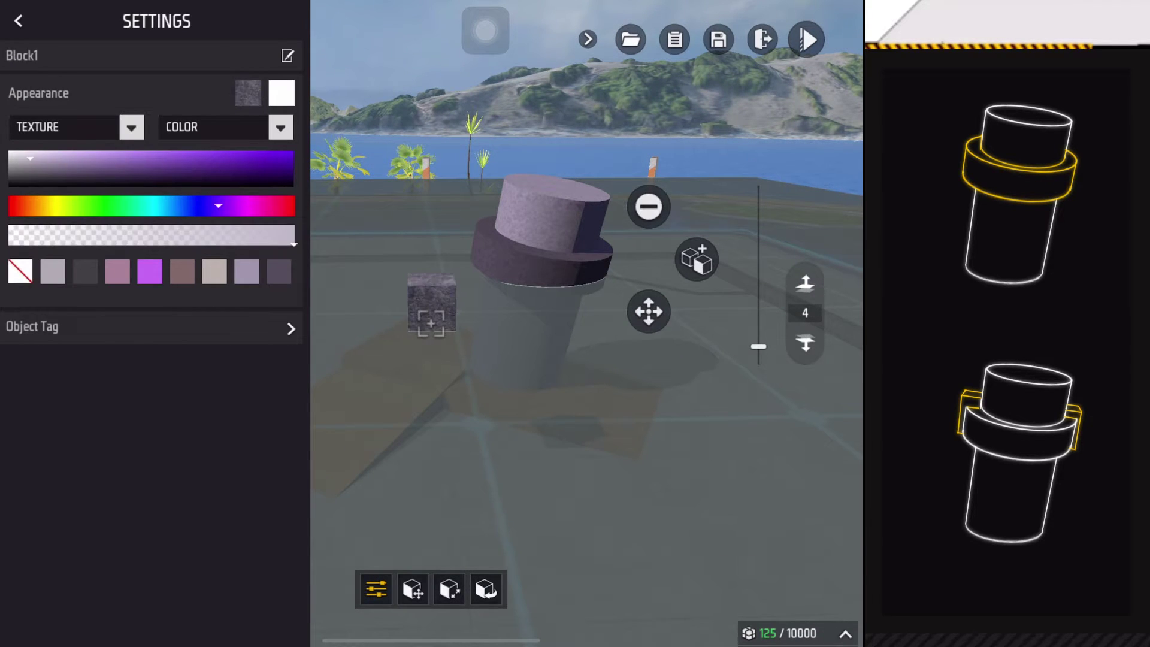
{"action": "type", "text": "4.2"}
{"action": "key", "text": "Tab"}
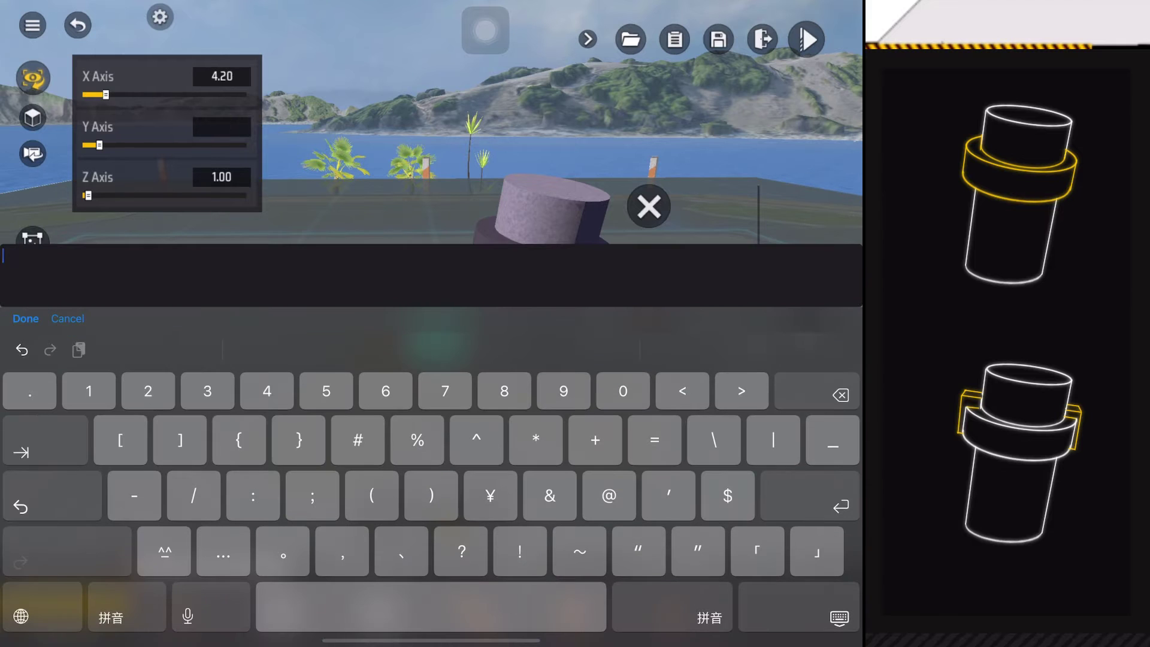
{"action": "key", "text": "Tab"}
{"action": "type", "text": "0.9"}
{"action": "key", "text": "Return"}
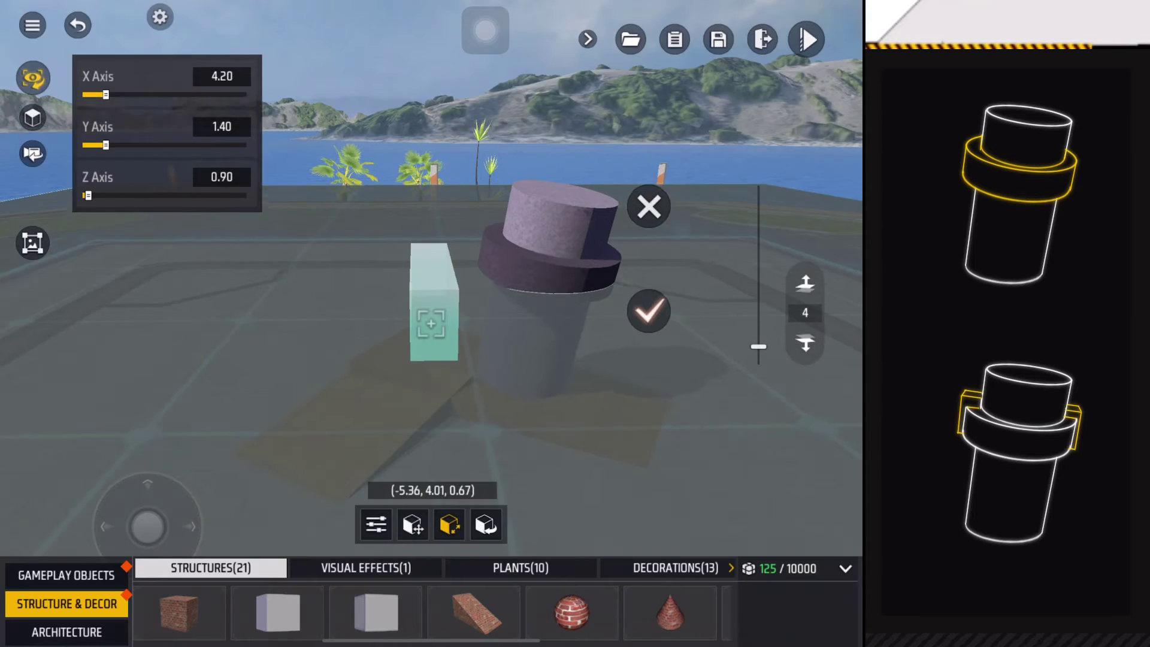
{"action": "left_click", "coordinate": [649, 309]}
Rotate the stretched block to X 357 and Z 351.
{"action": "left_click", "coordinate": [332, 279]}
{"action": "left_click", "coordinate": [696, 257]}
{"action": "left_click", "coordinate": [223, 76]}
{"action": "type", "text": "357"}
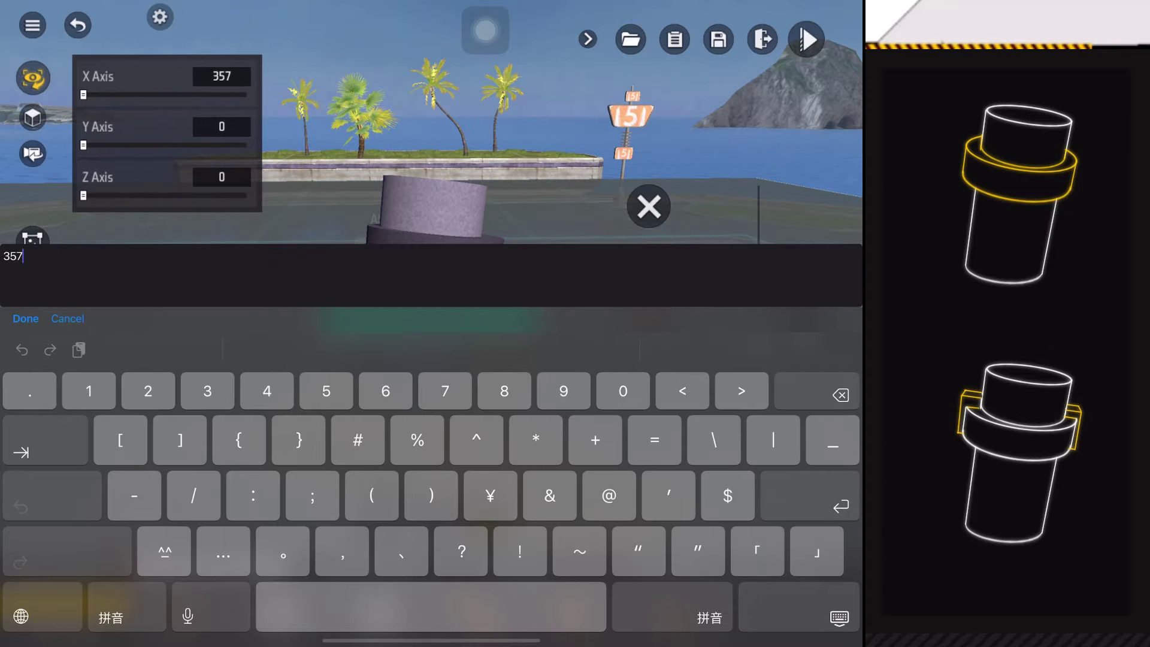
{"action": "key", "text": "Tab"}
{"action": "type", "text": "110"}
{"action": "key", "text": "Return"}
{"action": "left_click", "coordinate": [223, 177]}
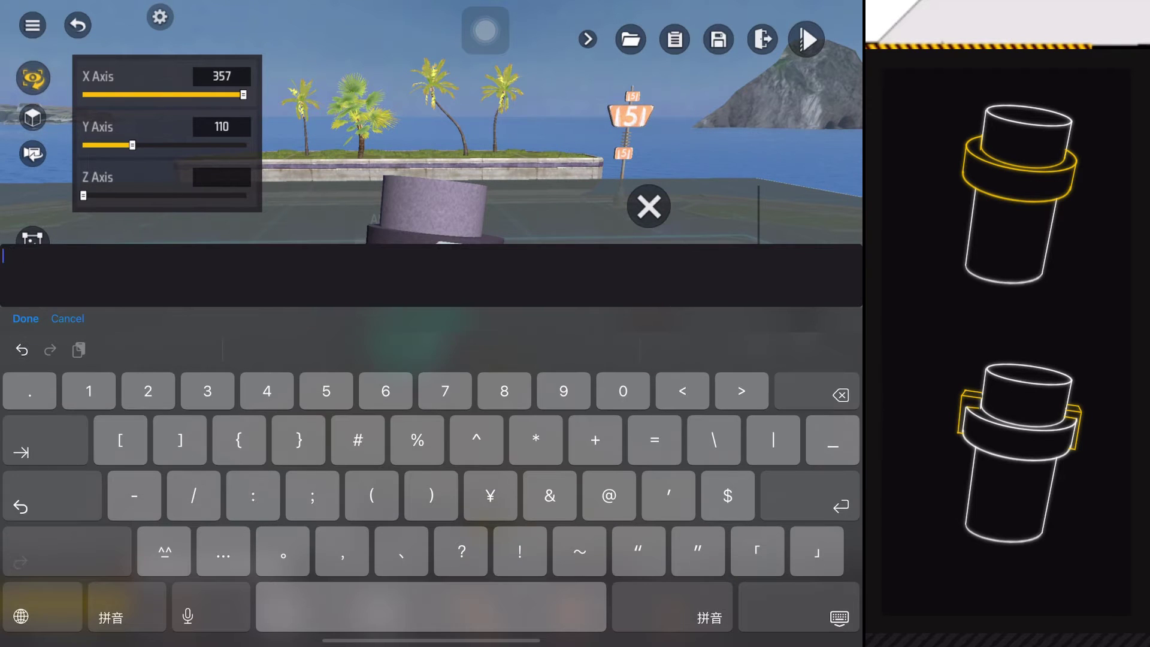
{"action": "type", "text": "351"}
{"action": "key", "text": "Return"}
Reset the block's Z rotation to 0 and tilt it slightly more on X.
{"action": "left_click_drag", "start_coordinate": [584, 405], "coordinate": [378, 405]}
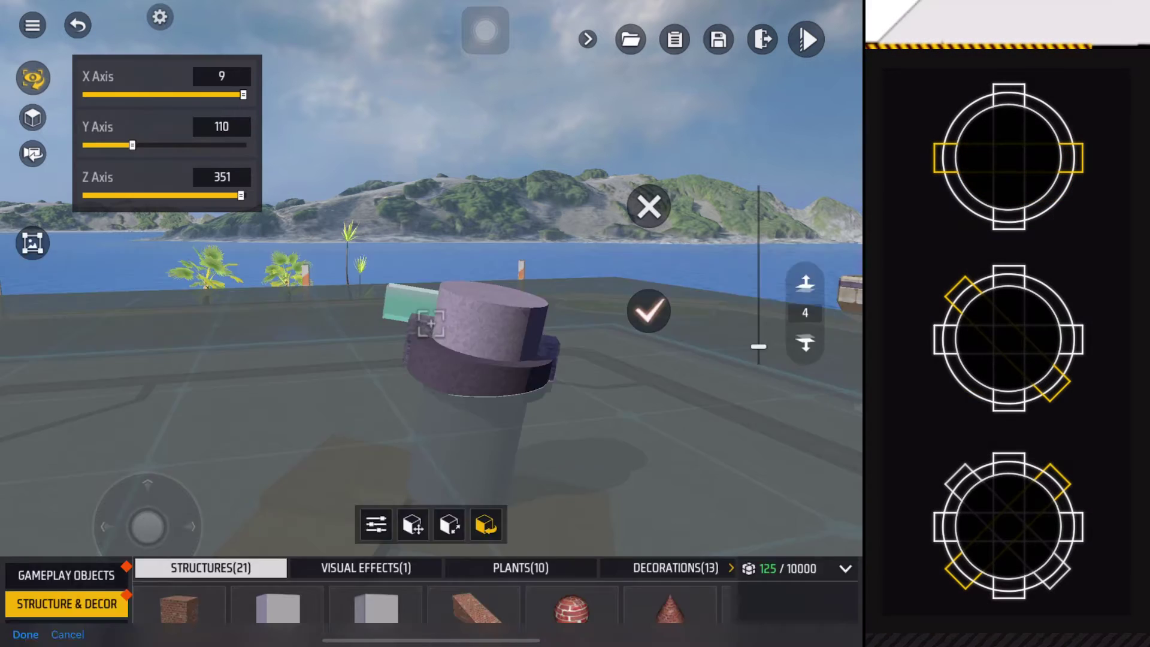
{"action": "left_click_drag", "start_coordinate": [132, 144], "coordinate": [169, 145]}
{"action": "left_click", "coordinate": [222, 176]}
{"action": "key", "text": "BackSpace"}
{"action": "key", "text": "BackSpace"}
{"action": "key", "text": "BackSpace"}
{"action": "key", "text": "Return"}
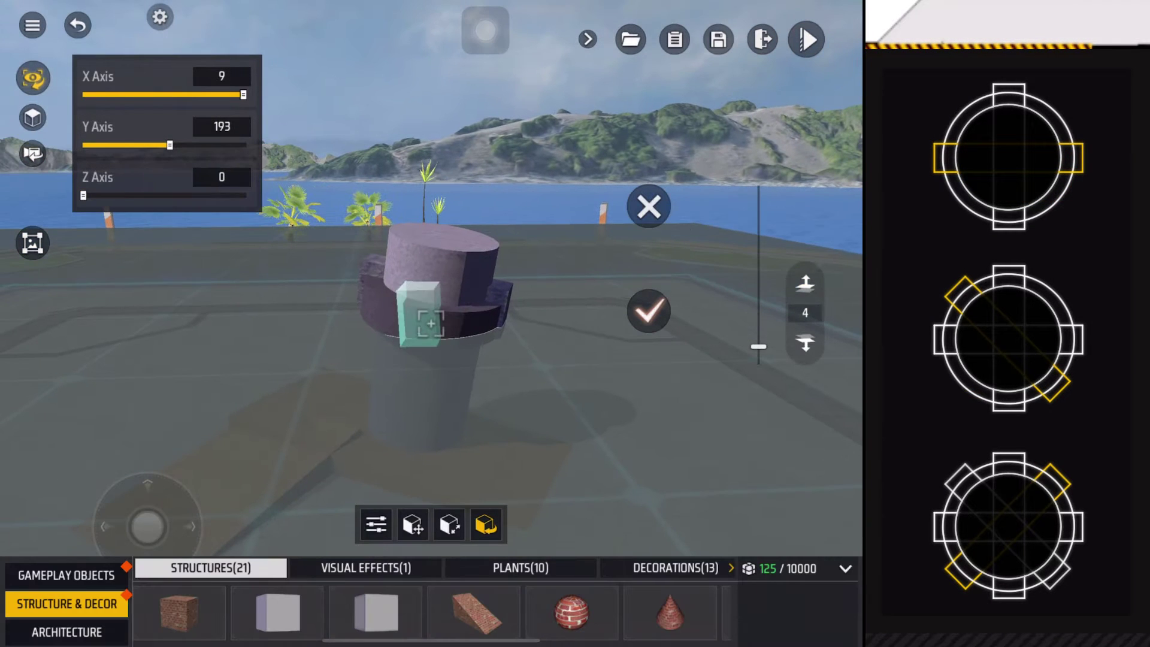
{"action": "left_click_drag", "start_coordinate": [86, 95], "coordinate": [88, 94]}
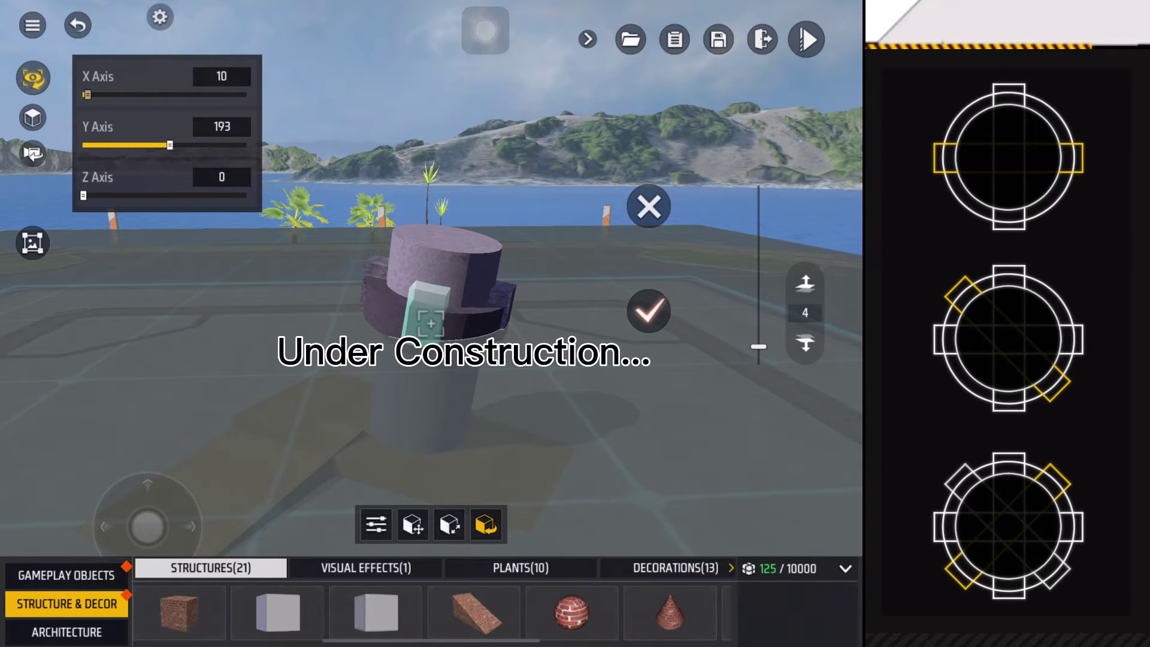
{"action": "left_click_drag", "start_coordinate": [540, 405], "coordinate": [359, 405]}
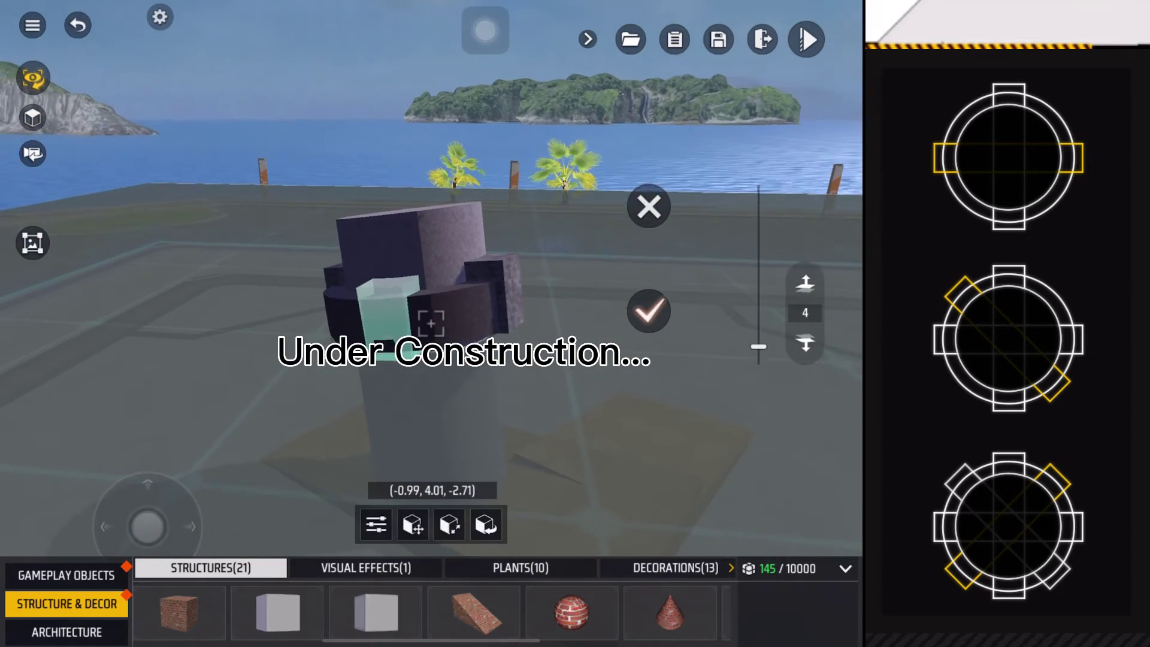
{"action": "left_click", "coordinate": [486, 525]}
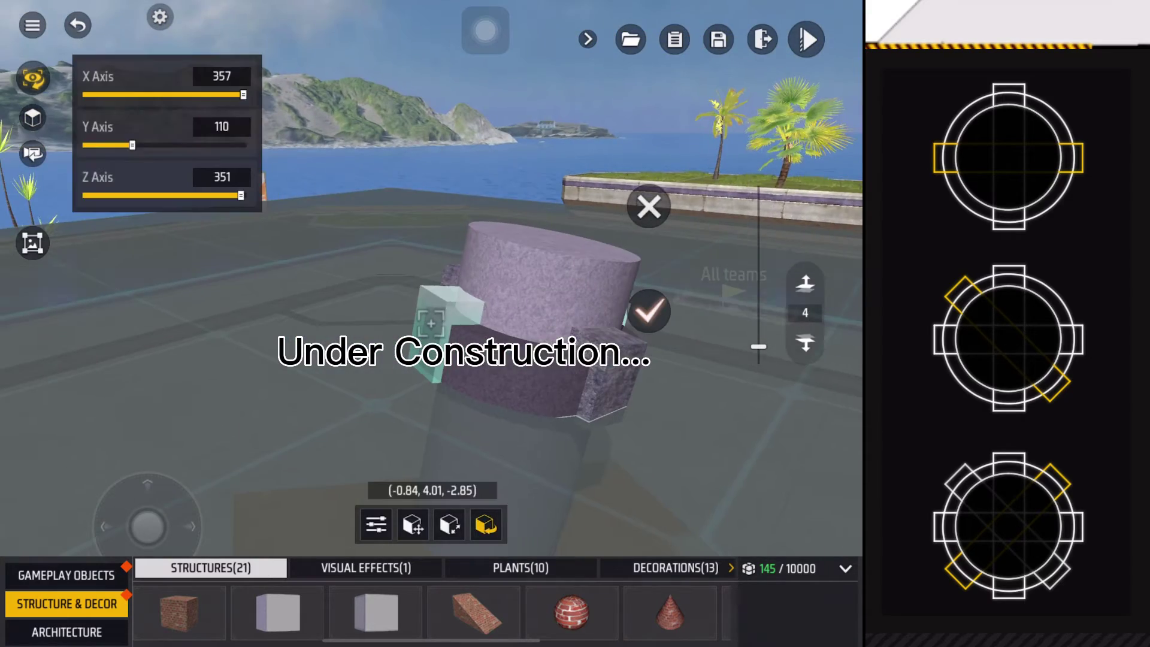
{"action": "left_click", "coordinate": [485, 525]}
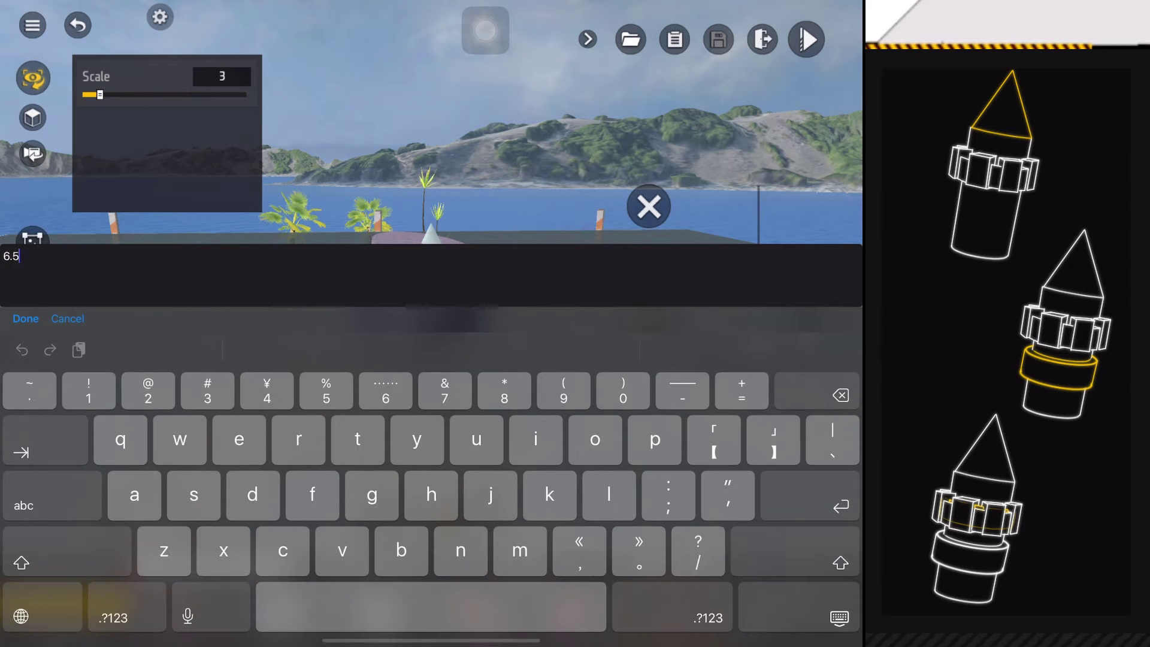
Place the cone on the tower with rotation Y 310, Z 10 and height 6.4.
{"action": "key", "text": "Return"}
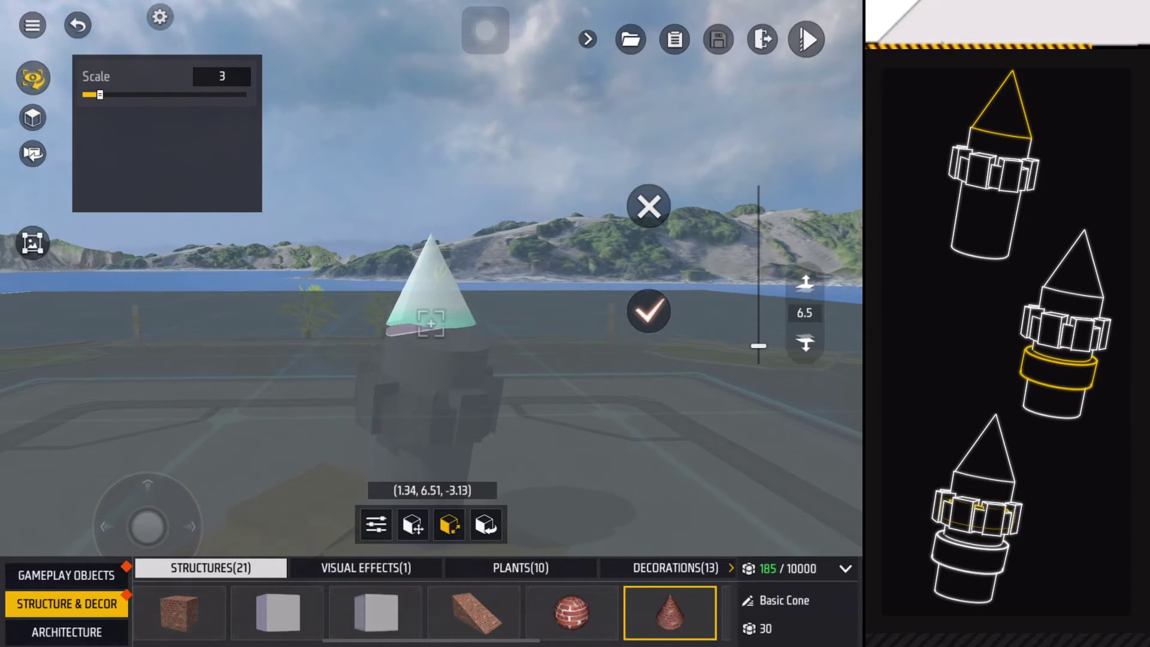
{"action": "left_click", "coordinate": [222, 126]}
{"action": "type", "text": "2"}
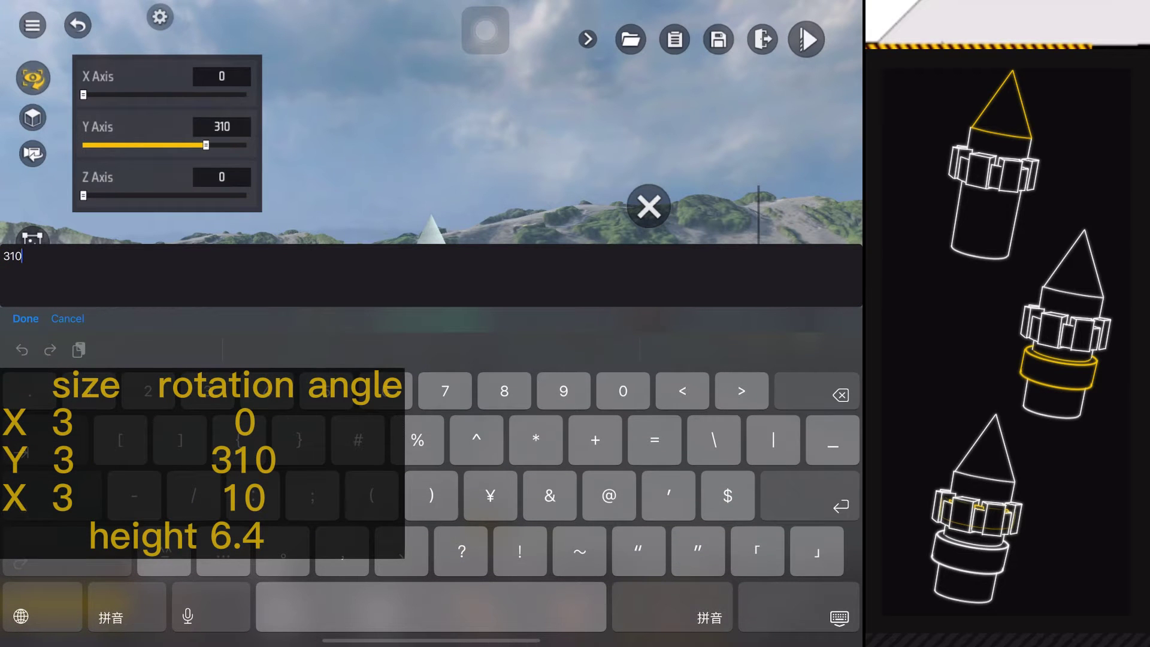
{"action": "key", "text": "Return"}
{"action": "left_click", "coordinate": [223, 176]}
{"action": "type", "text": "10"}
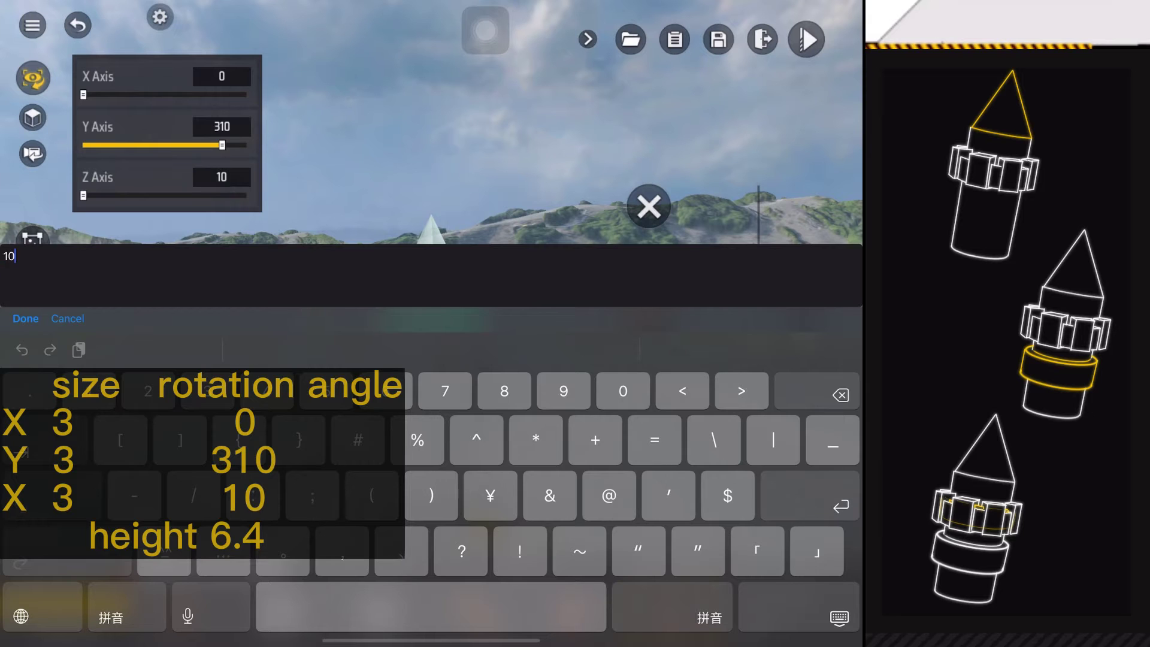
{"action": "key", "text": "Return"}
{"action": "left_click", "coordinate": [805, 313]}
{"action": "type", "text": "6.4"}
{"action": "key", "text": "Return"}
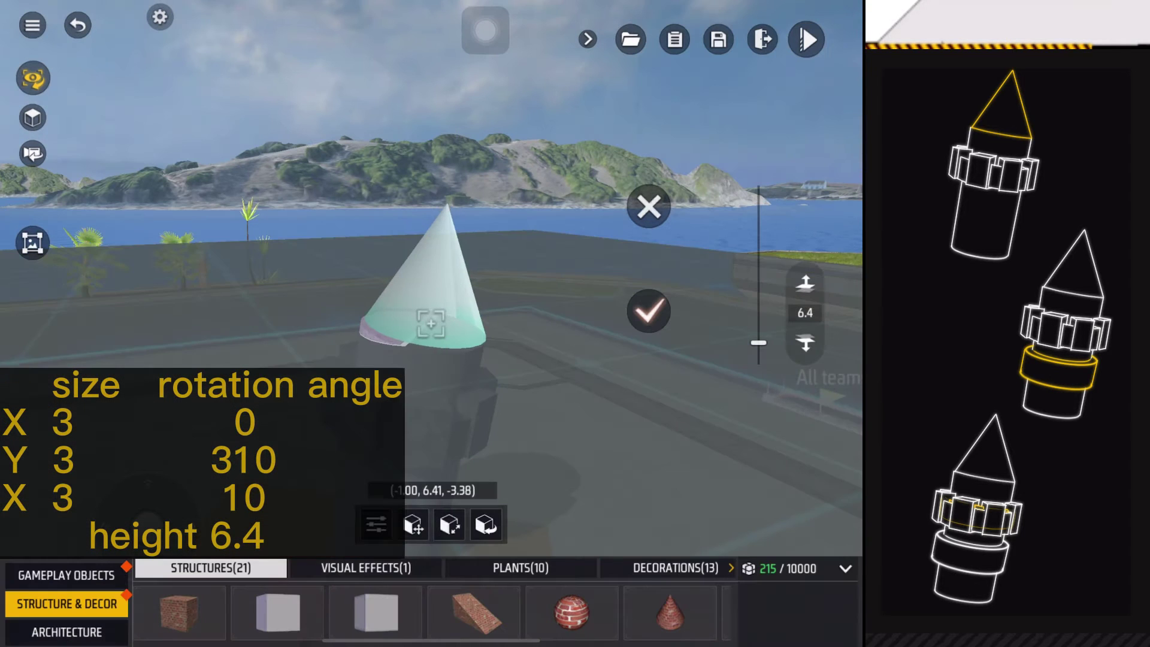
{"action": "left_click", "coordinate": [650, 311]}
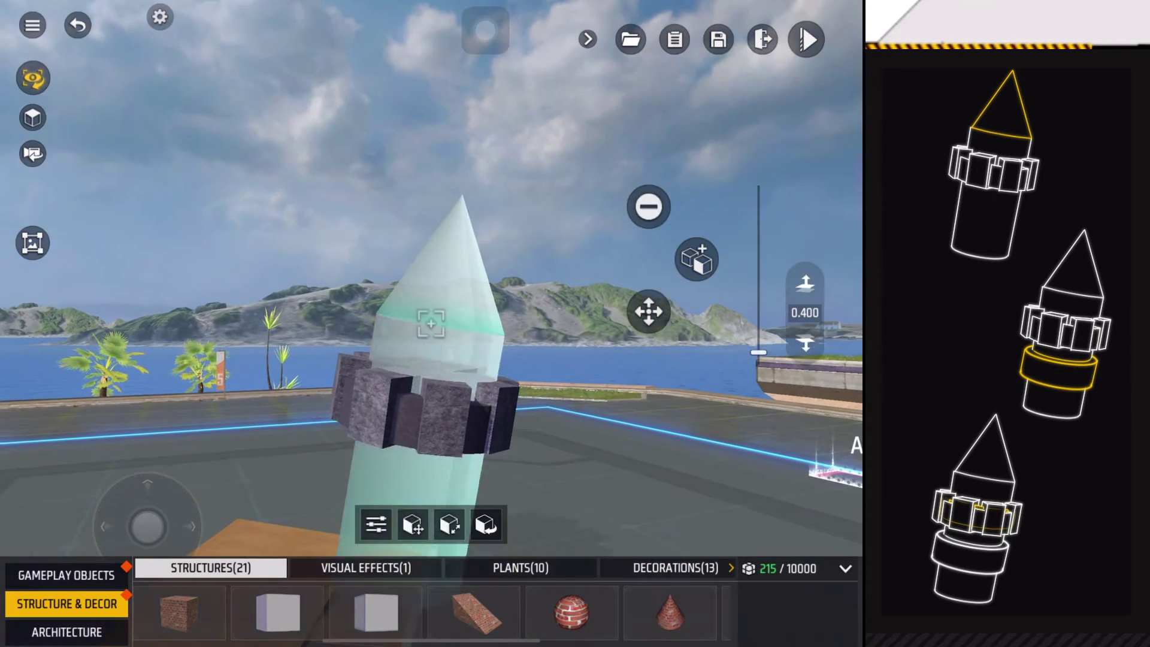
Give the cone roof a wood texture in a darker shade.
{"action": "left_click", "coordinate": [376, 525]}
{"action": "left_click", "coordinate": [280, 126]}
{"action": "left_click", "coordinate": [192, 185]}
{"action": "left_click", "coordinate": [281, 127]}
{"action": "left_click", "coordinate": [193, 159]}
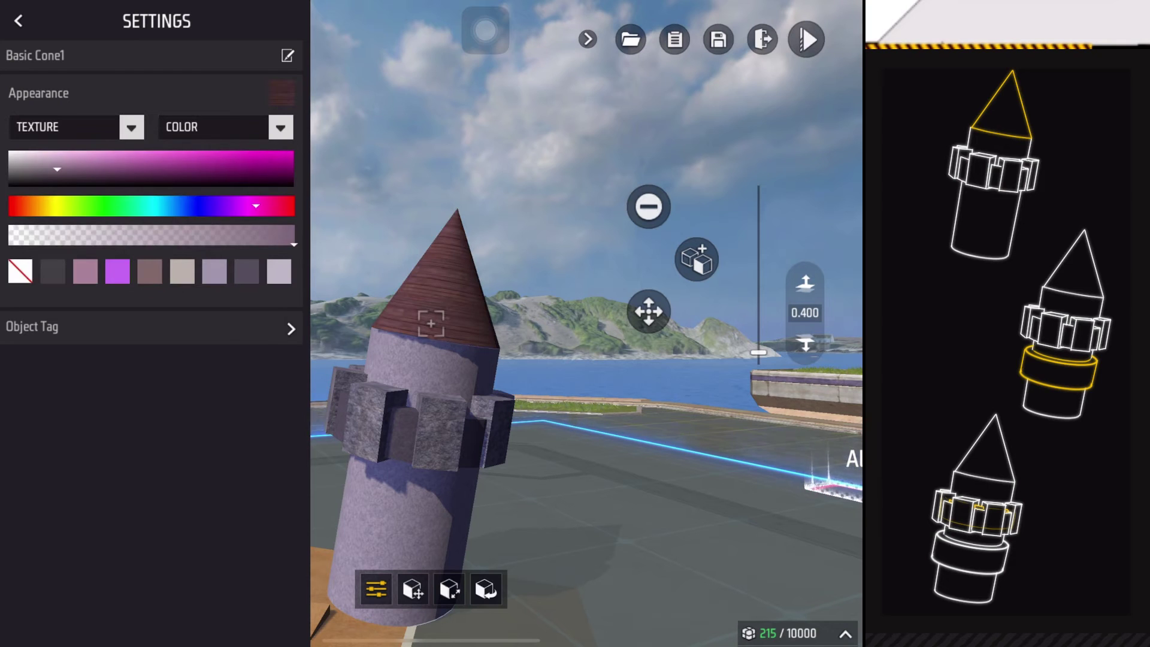
Add a widened stone-block ring at height 4.1 around the tower.
{"action": "left_click", "coordinate": [19, 21]}
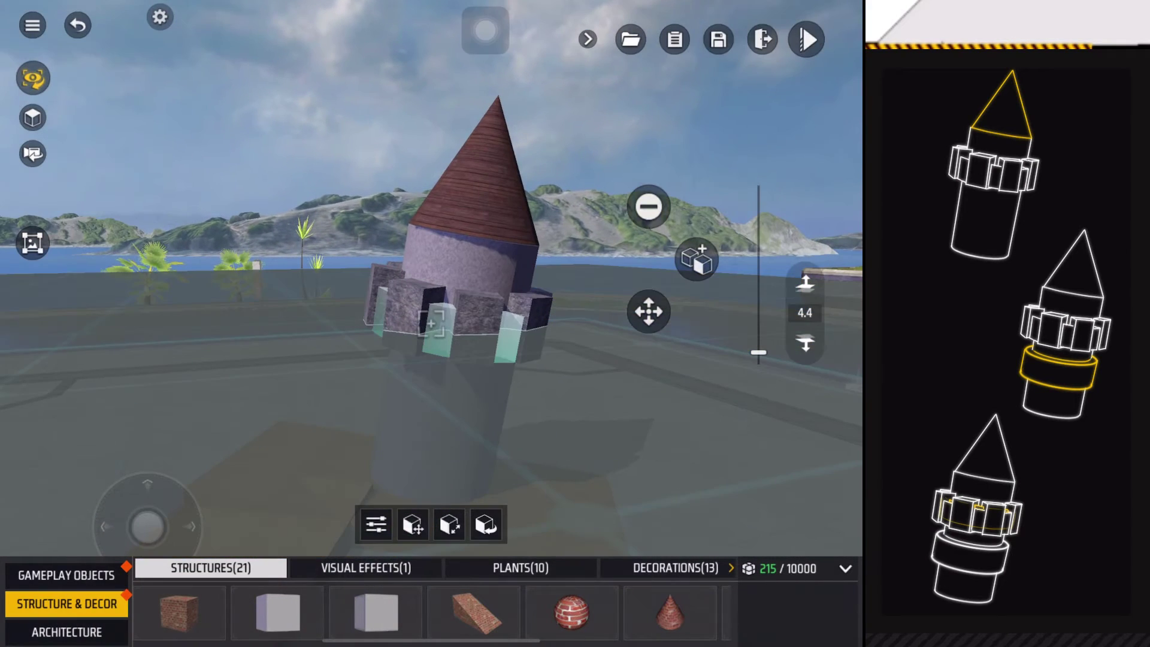
{"action": "left_click", "coordinate": [650, 311]}
{"action": "left_click", "coordinate": [413, 524]}
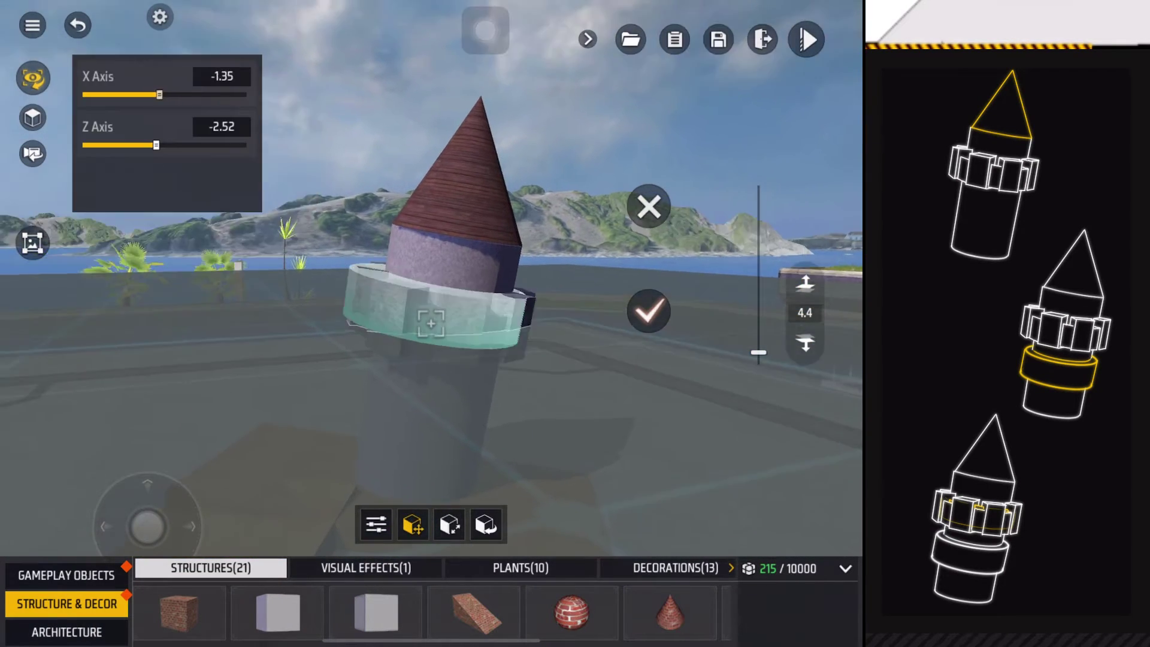
{"action": "left_click", "coordinate": [449, 524]}
{"action": "left_click_drag", "start_coordinate": [120, 196], "coordinate": [111, 195]}
{"action": "left_click", "coordinate": [805, 312]}
{"action": "type", "text": "4.1"}
{"action": "key", "text": "Return"}
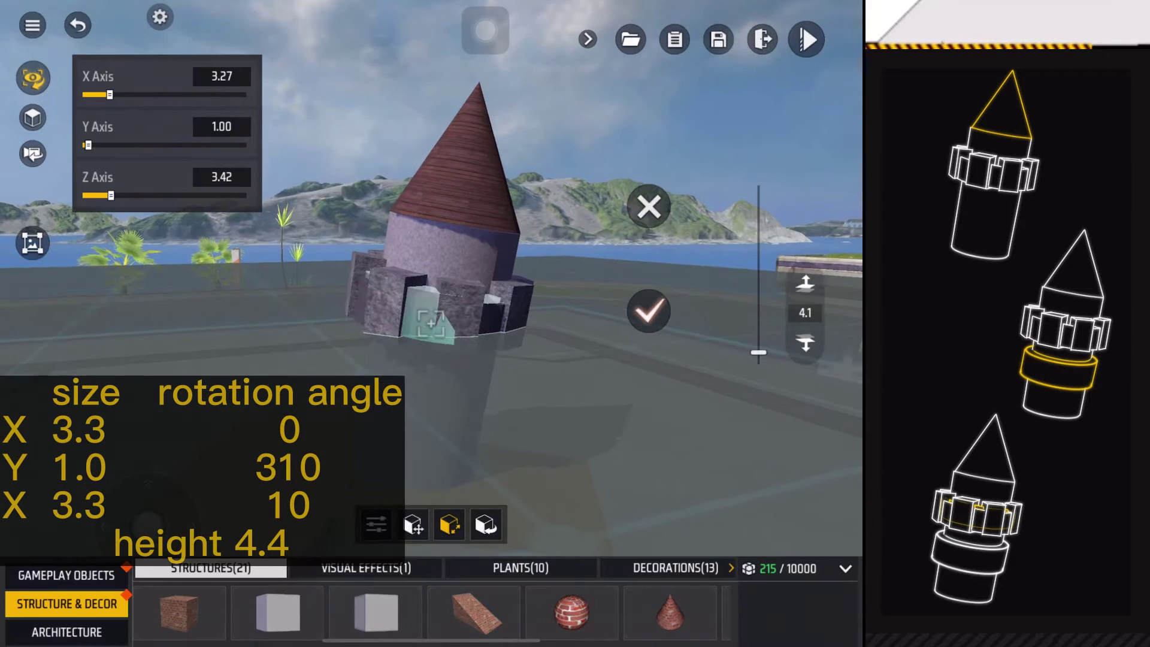
{"action": "left_click", "coordinate": [376, 524]}
{"action": "left_click", "coordinate": [649, 311]}
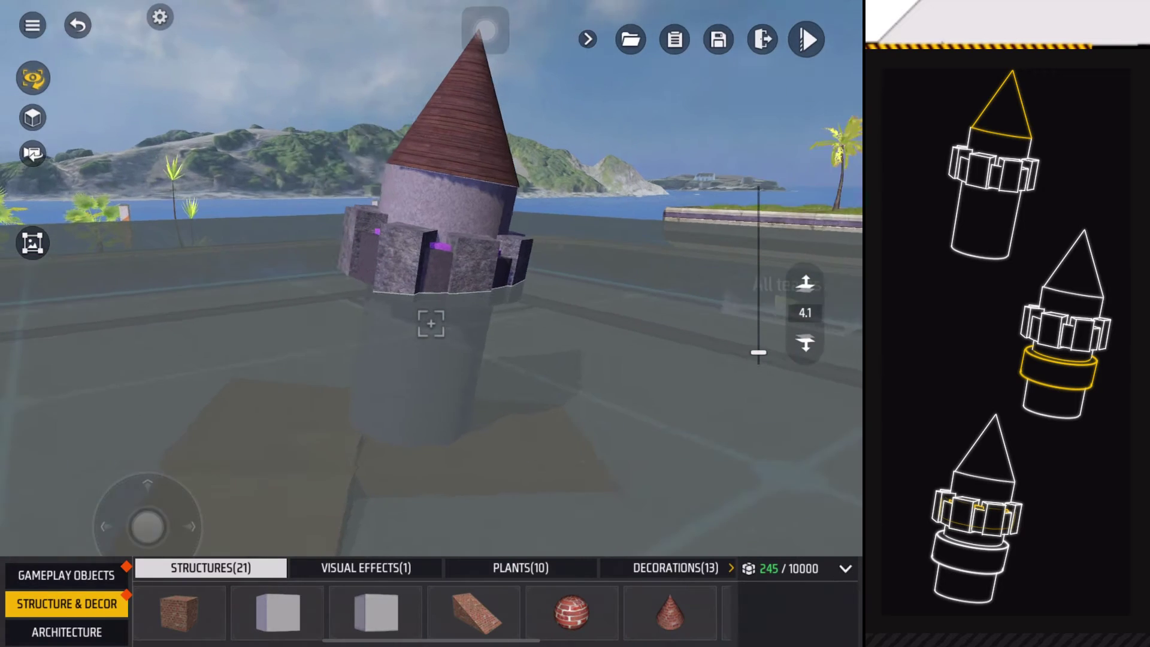
Stretch the tower's lower cylinder taller along Y and colour it dark grey.
{"action": "left_click", "coordinate": [432, 325]}
{"action": "left_click", "coordinate": [450, 524]}
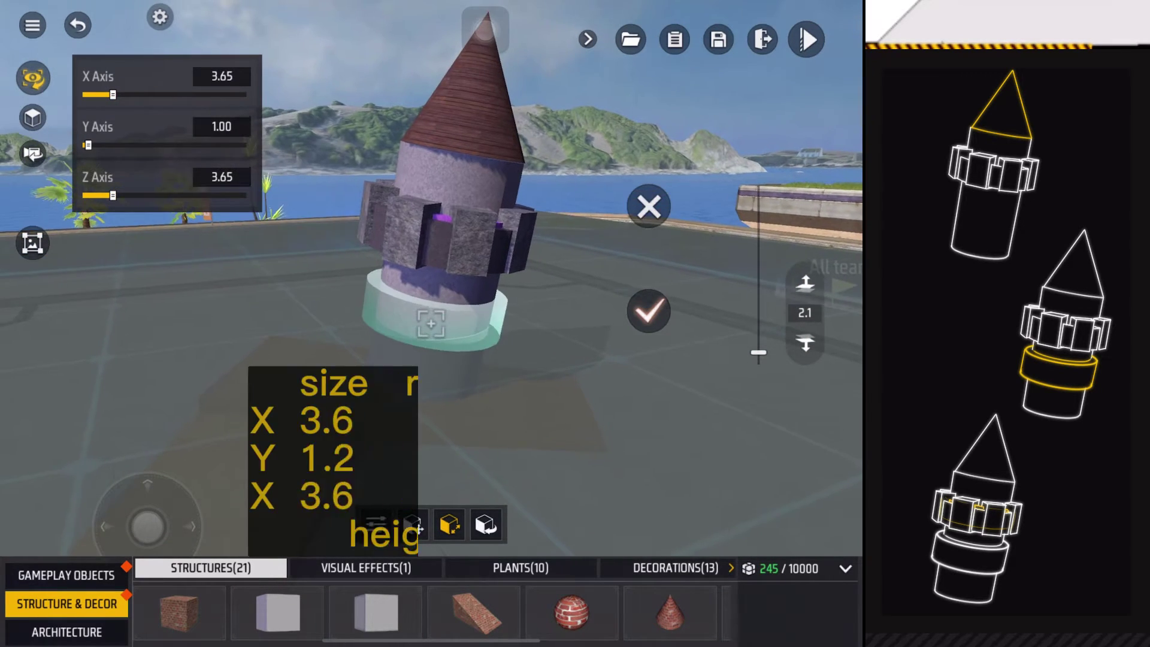
{"action": "left_click_drag", "start_coordinate": [87, 145], "coordinate": [90, 145]}
{"action": "left_click", "coordinate": [376, 523]}
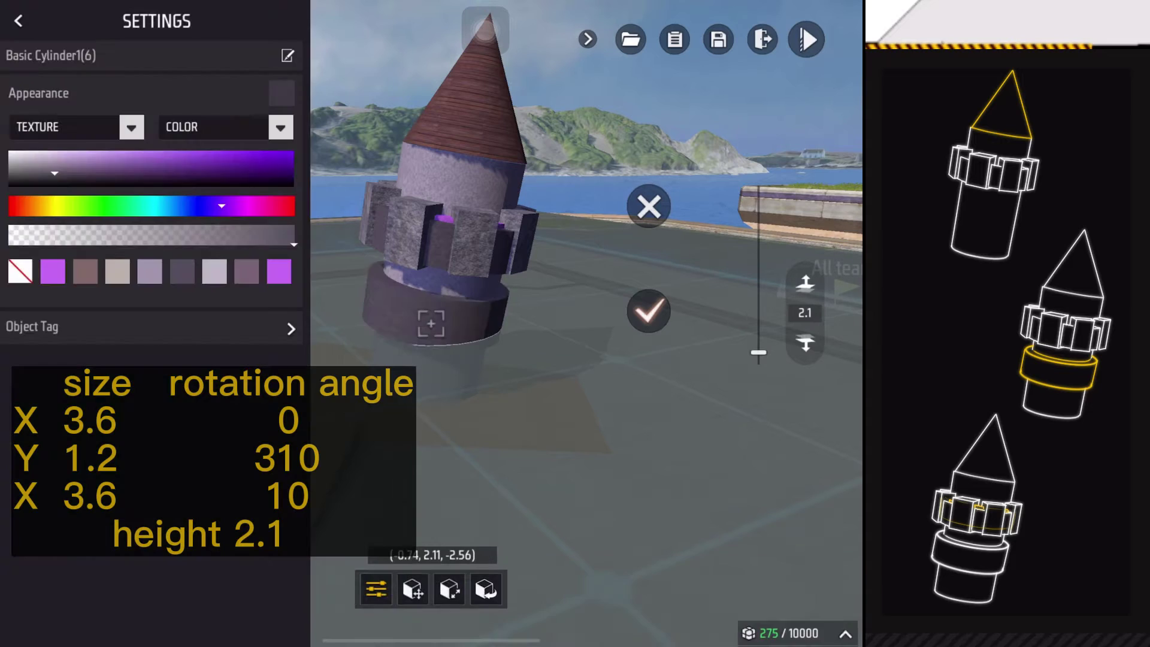
{"action": "left_click", "coordinate": [649, 311]}
{"action": "left_click_drag", "start_coordinate": [540, 405], "coordinate": [503, 360]}
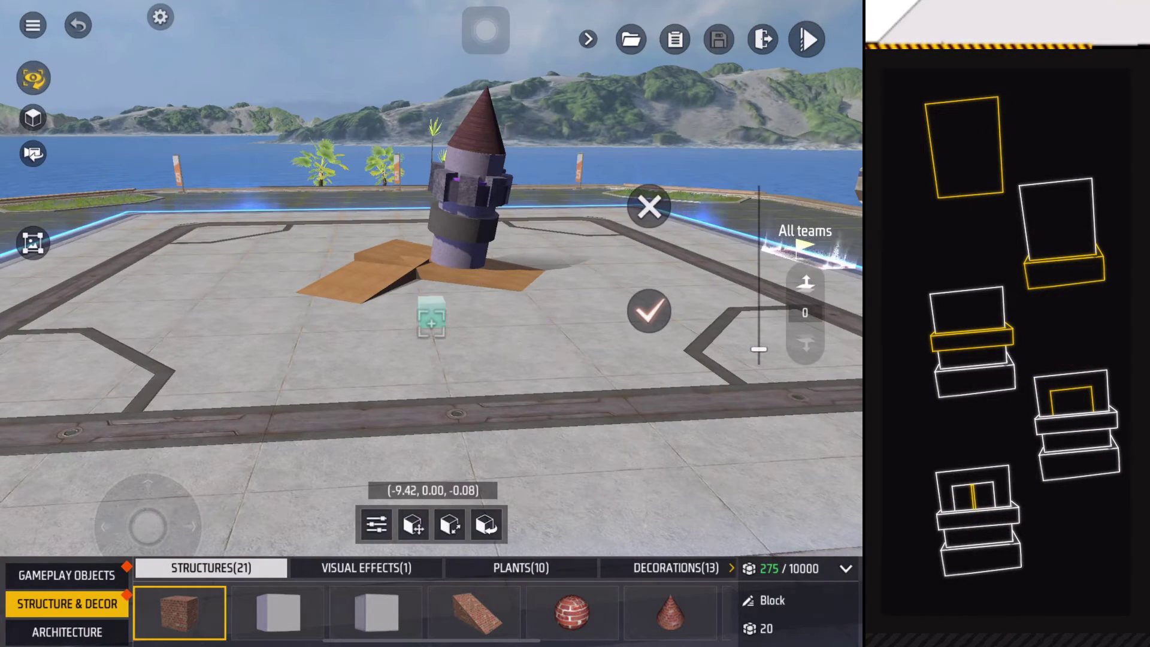
Position a grey house block near the ramp with typed scale and a slight X tilt.
{"action": "left_click", "coordinate": [450, 524]}
{"action": "left_click_drag", "start_coordinate": [539, 404], "coordinate": [584, 387]}
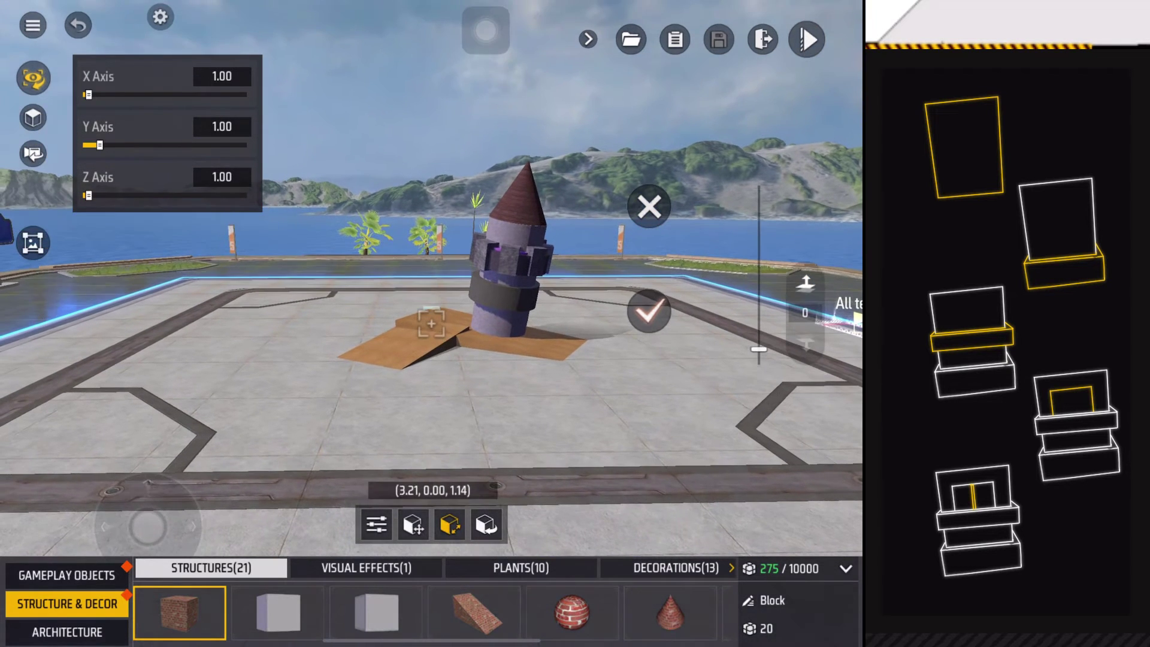
{"action": "left_click", "coordinate": [222, 75]}
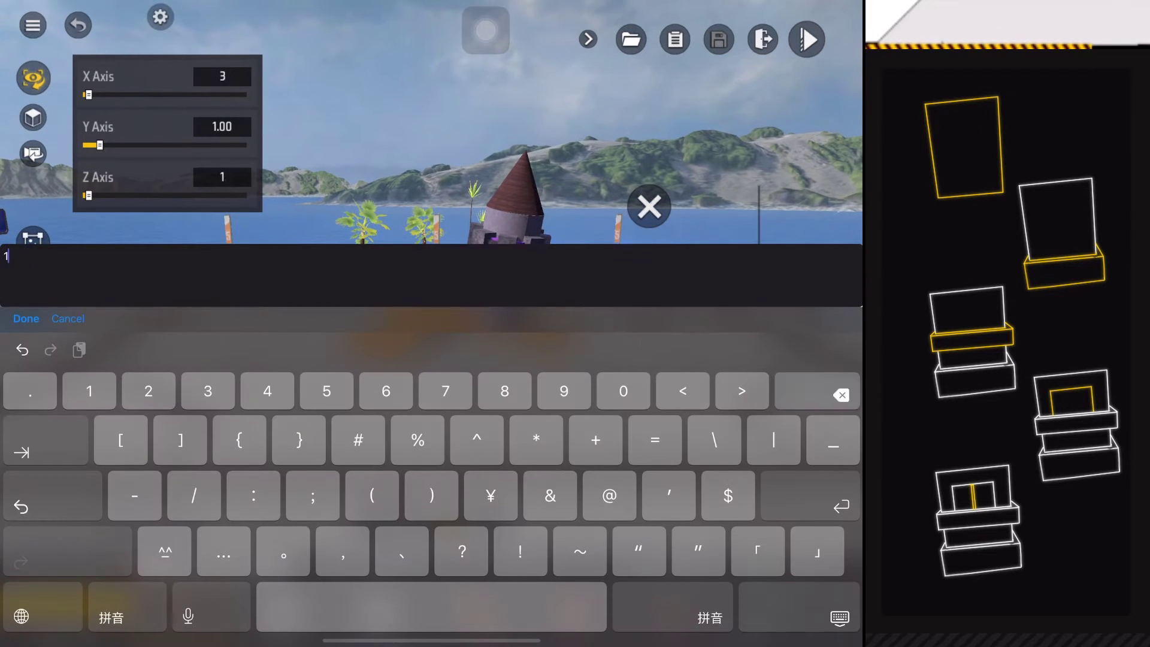
{"action": "type", "text": "3"}
{"action": "key", "text": "Return"}
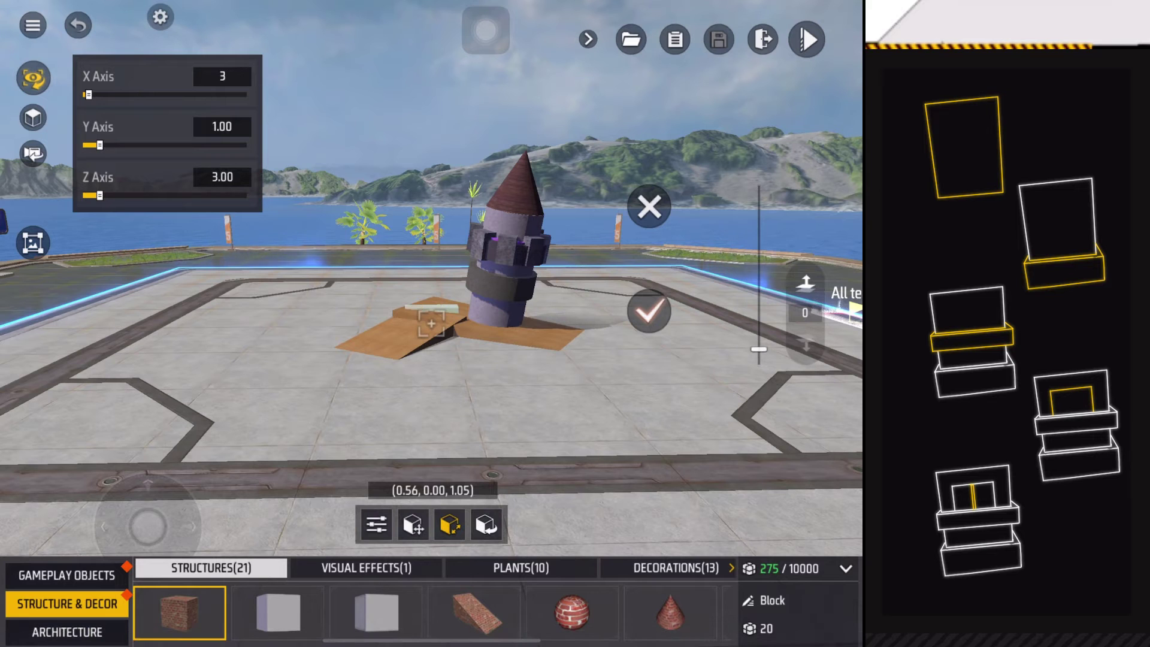
{"action": "left_click_drag", "start_coordinate": [539, 404], "coordinate": [539, 395]}
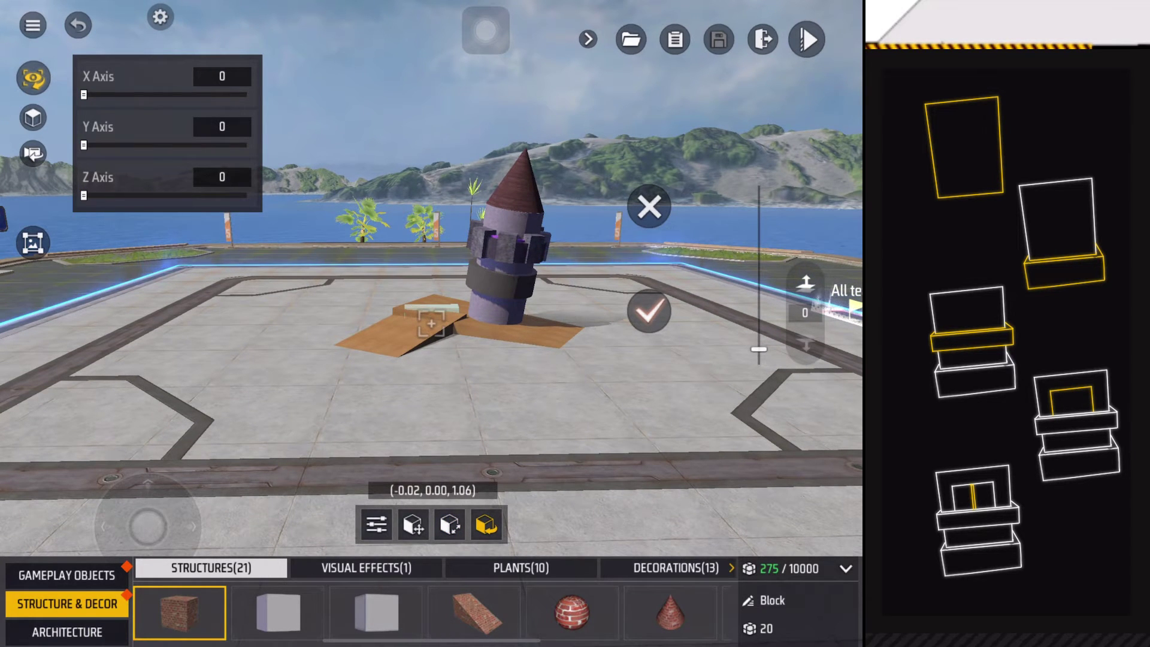
{"action": "left_click", "coordinate": [222, 75]}
{"action": "key", "text": "Return"}
{"action": "left_click", "coordinate": [222, 76]}
{"action": "key", "text": "BackSpace"}
{"action": "type", "text": "5"}
{"action": "key", "text": "Return"}
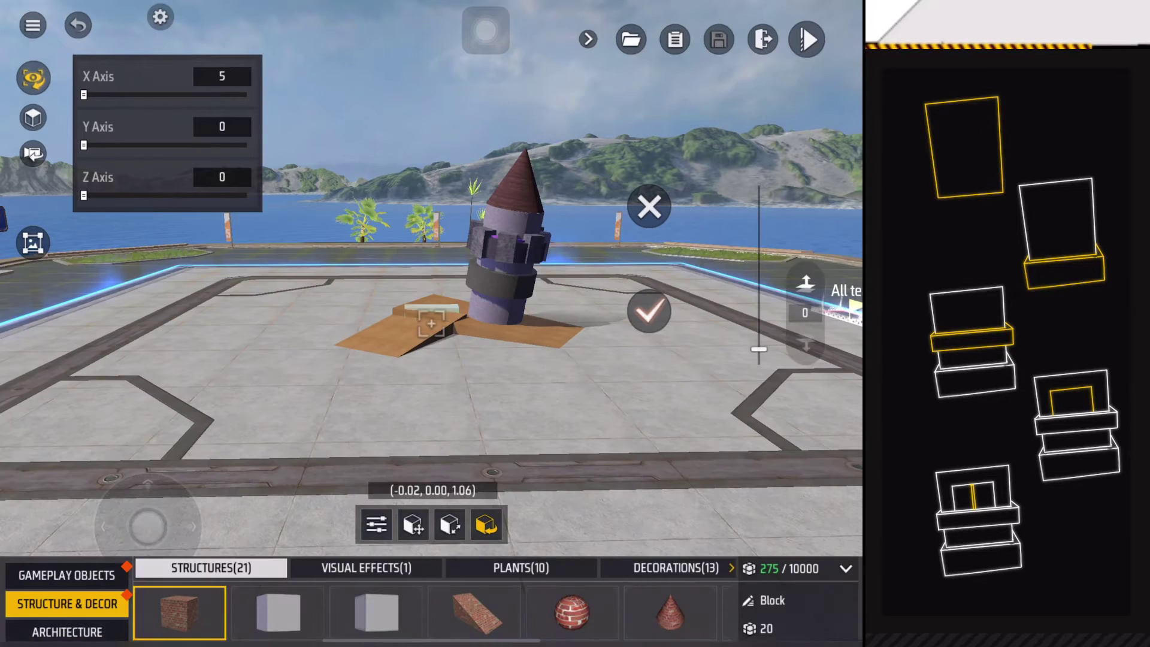
{"action": "left_click", "coordinate": [222, 76]}
{"action": "type", "text": "3"}
{"action": "key", "text": "Return"}
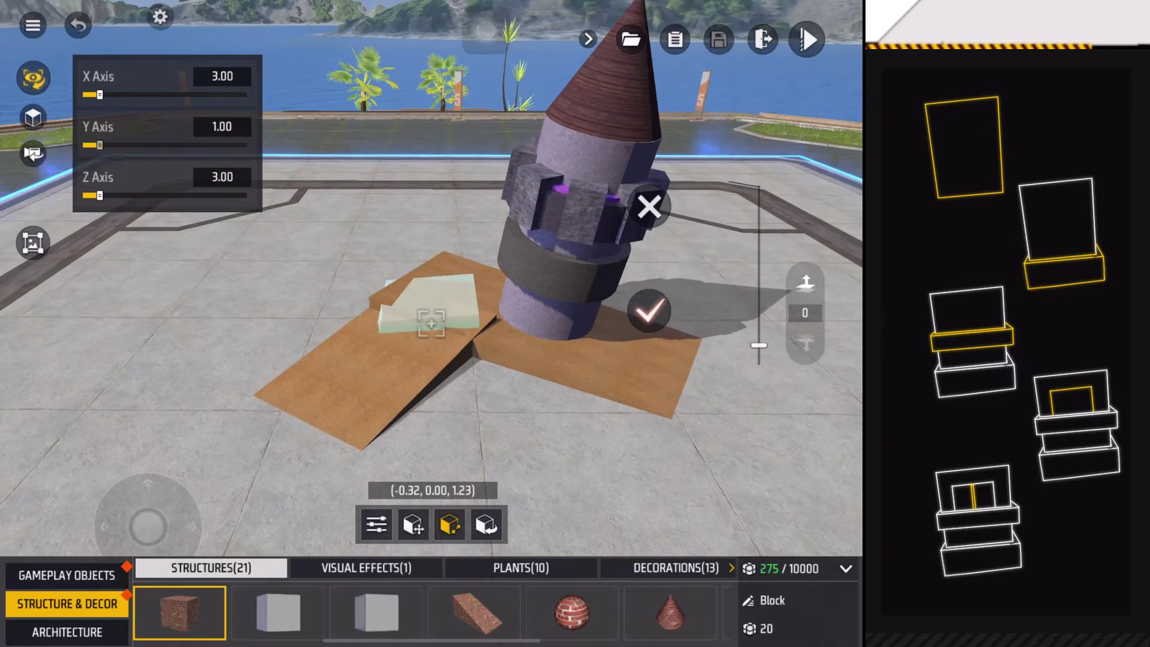
Stretch the grey block much taller and place it beside the tower.
{"action": "left_click_drag", "start_coordinate": [539, 405], "coordinate": [629, 386]}
{"action": "left_click", "coordinate": [376, 524]}
{"action": "left_click", "coordinate": [132, 127]}
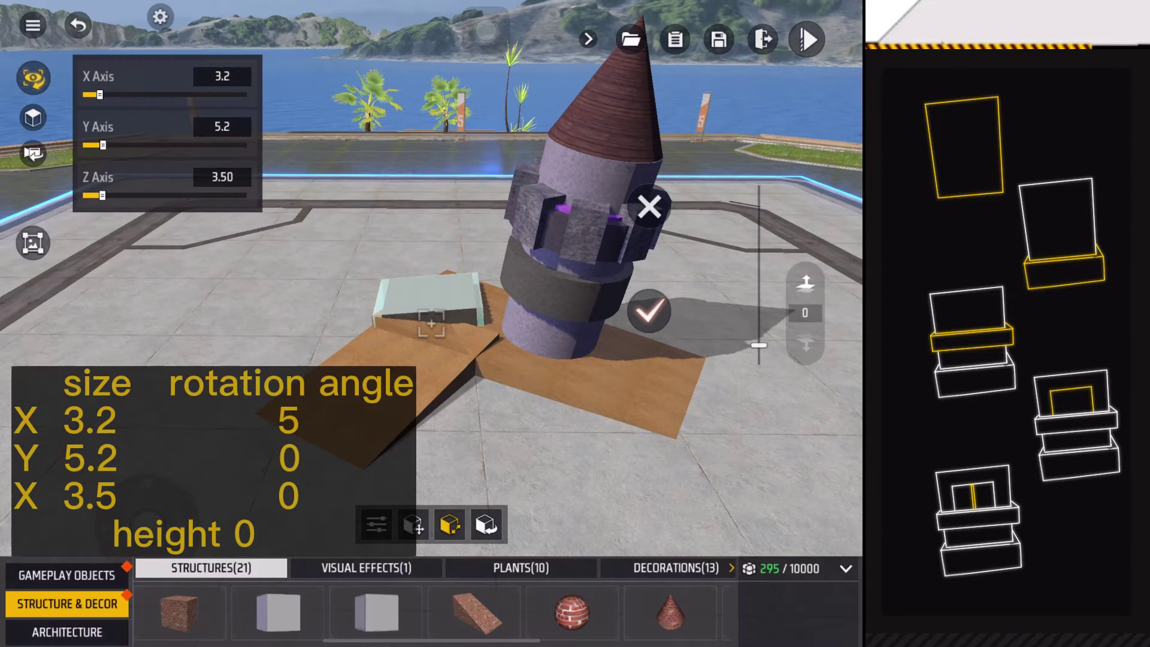
{"action": "left_click", "coordinate": [19, 20]}
{"action": "left_click_drag", "start_coordinate": [102, 144], "coordinate": [151, 144]}
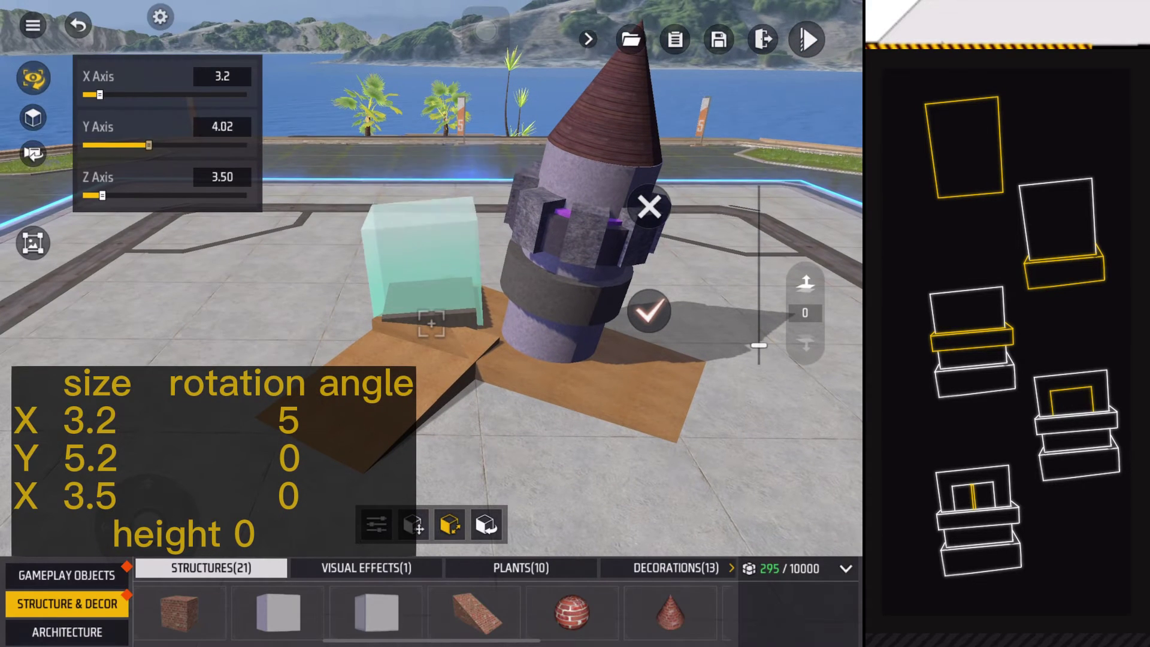
{"action": "left_click", "coordinate": [649, 312]}
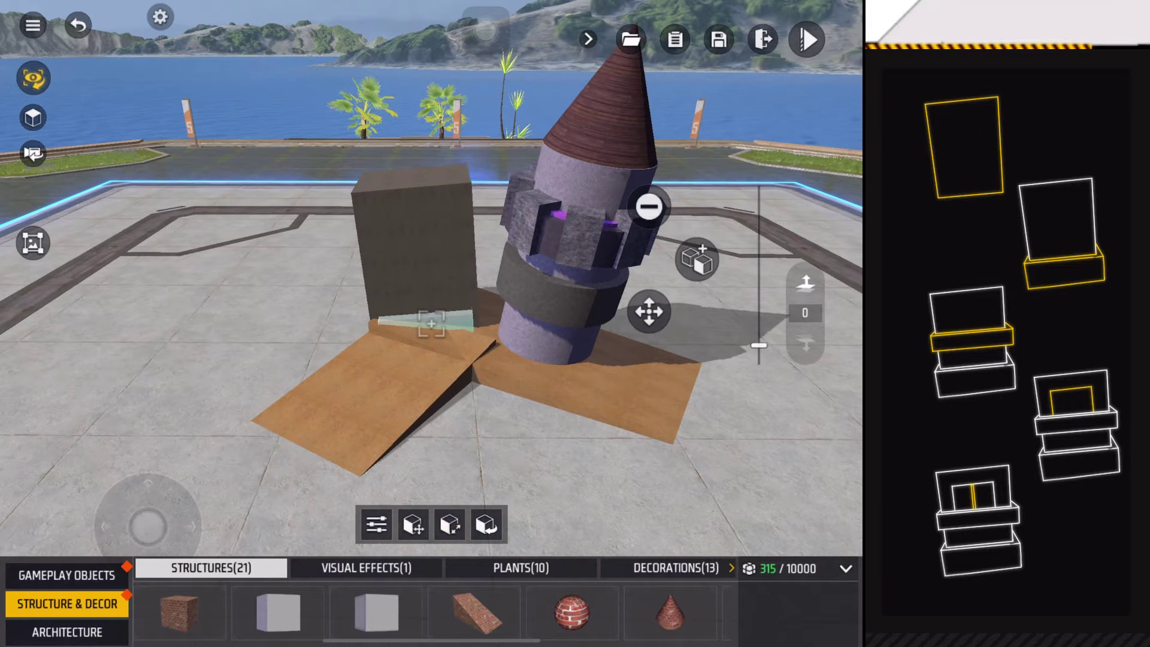
Place a wide flat base block with new depth, height and width values.
{"action": "left_click", "coordinate": [450, 524]}
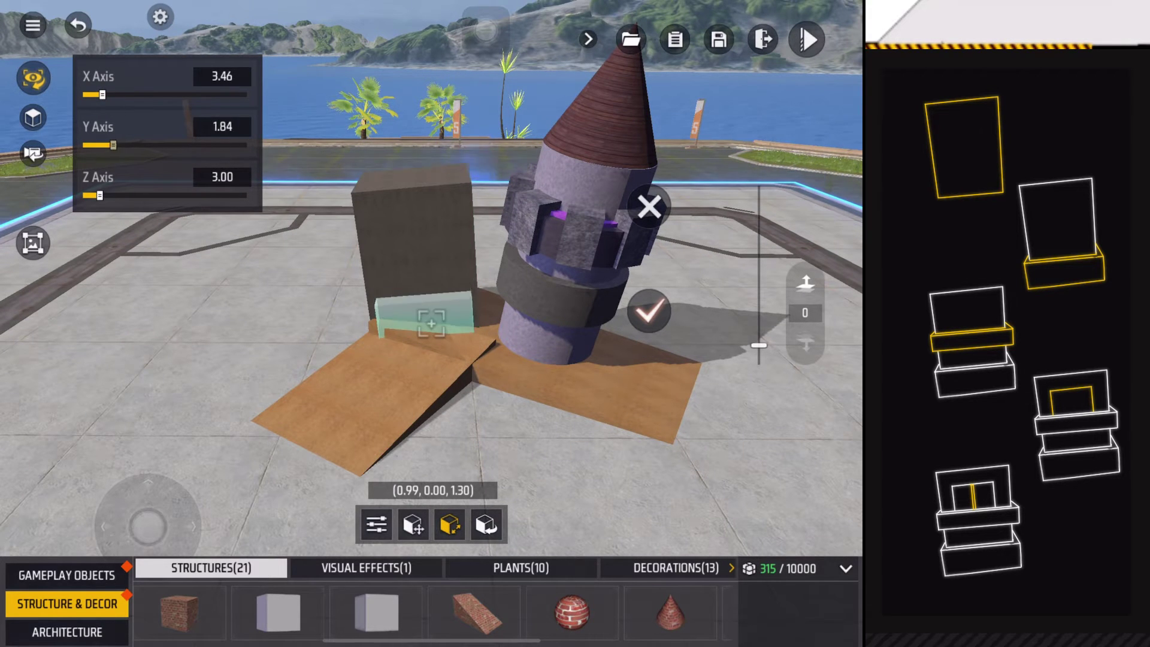
{"action": "left_click", "coordinate": [223, 176]}
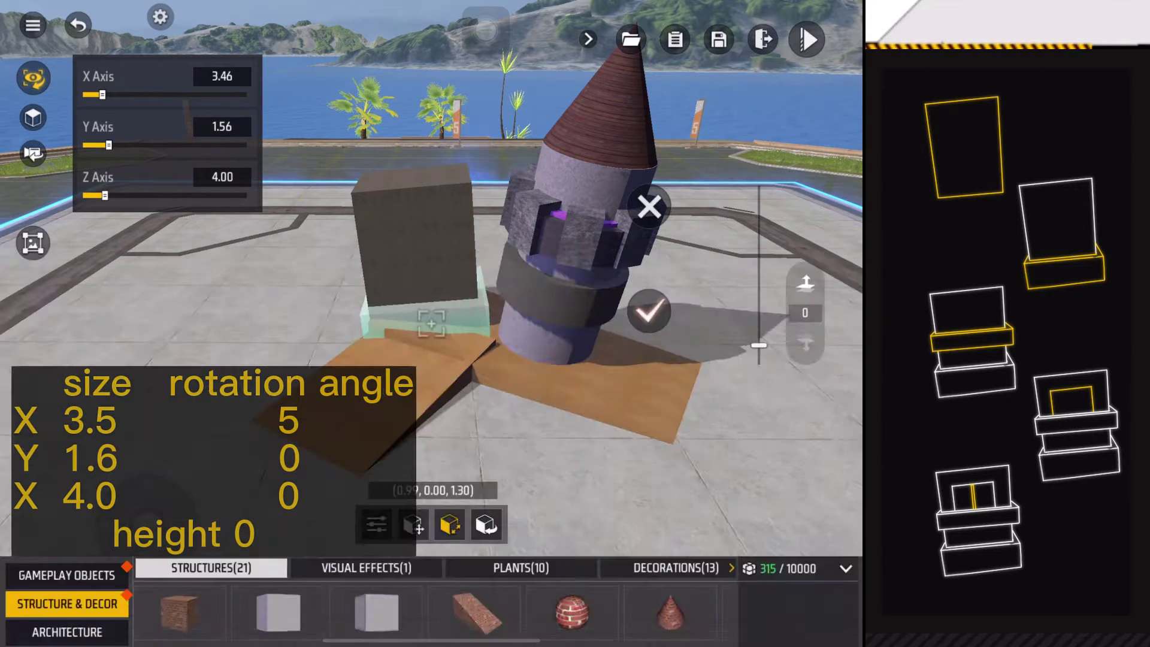
{"action": "type", "text": "4"}
{"action": "left_click", "coordinate": [222, 126]}
{"action": "type", "text": "1"}
{"action": "left_click", "coordinate": [222, 76]}
{"action": "type", "text": "3"}
{"action": "left_click", "coordinate": [26, 318]}
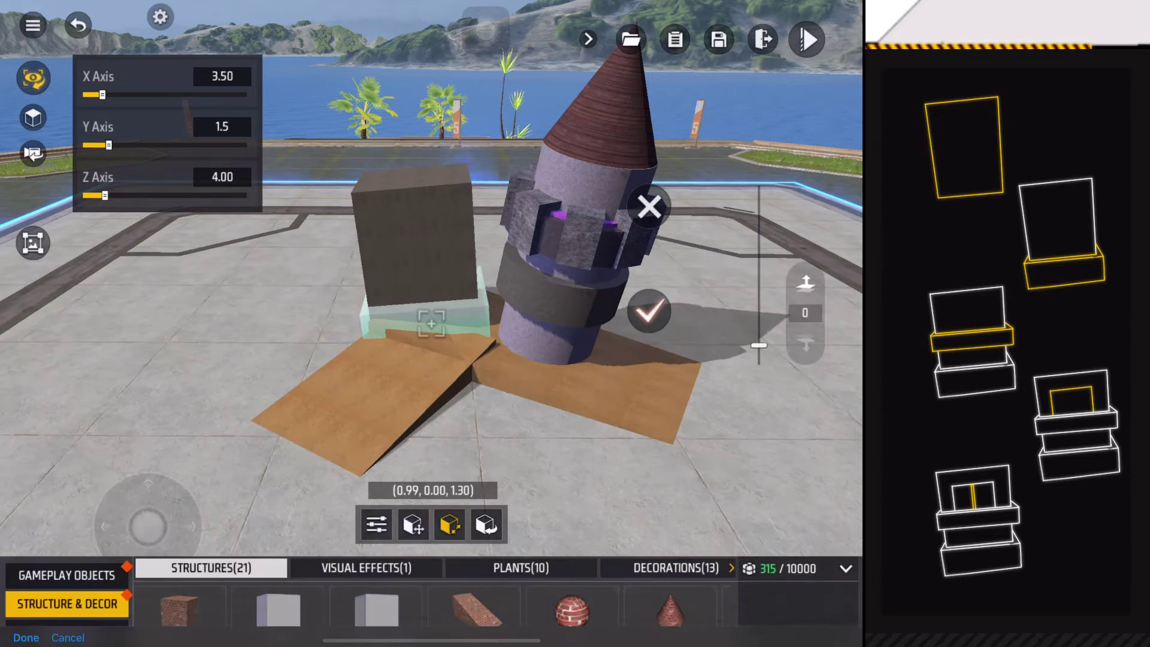
{"action": "left_click", "coordinate": [650, 306]}
{"action": "left_click", "coordinate": [377, 521]}
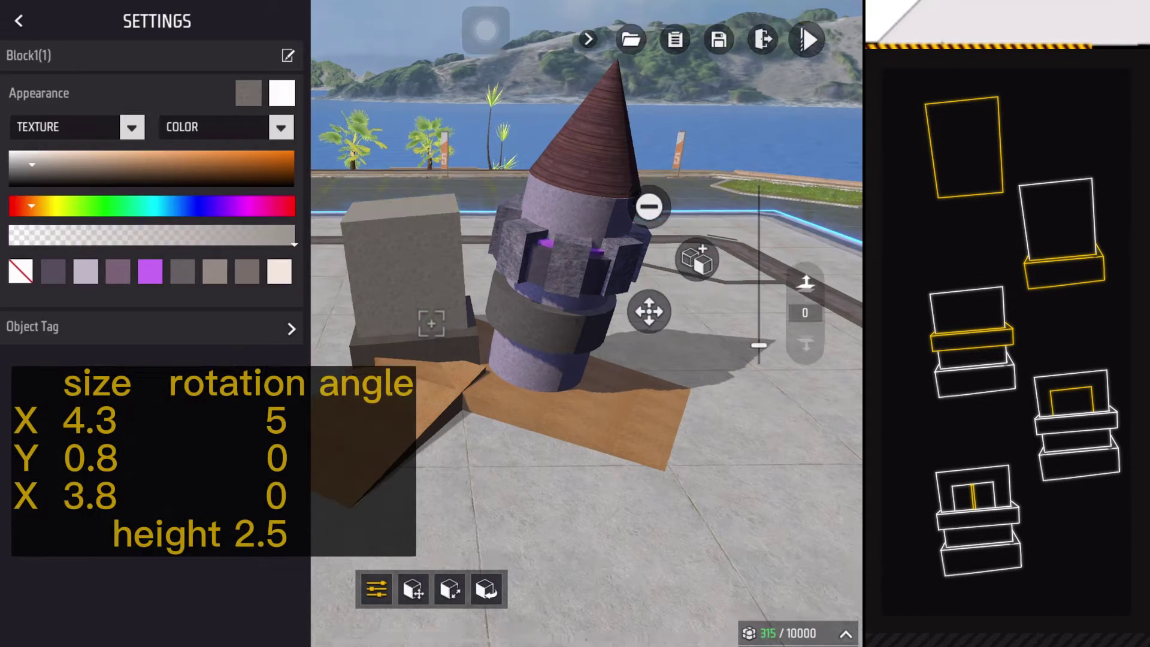
{"action": "left_click", "coordinate": [376, 589]}
Add a ledge block one level up and a thin window block to the house.
{"action": "left_click", "coordinate": [413, 524]}
{"action": "left_click", "coordinate": [807, 283]}
{"action": "left_click", "coordinate": [449, 524]}
{"action": "left_click", "coordinate": [650, 310]}
{"action": "left_click", "coordinate": [377, 524]}
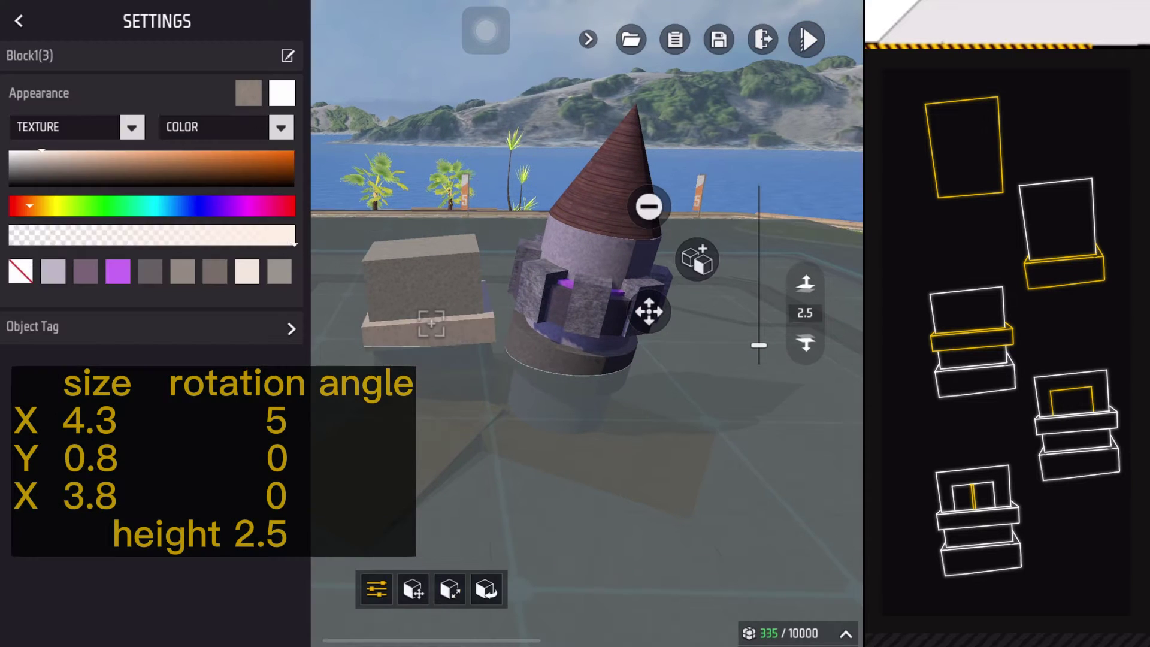
{"action": "left_click", "coordinate": [378, 524]}
{"action": "left_click", "coordinate": [450, 524]}
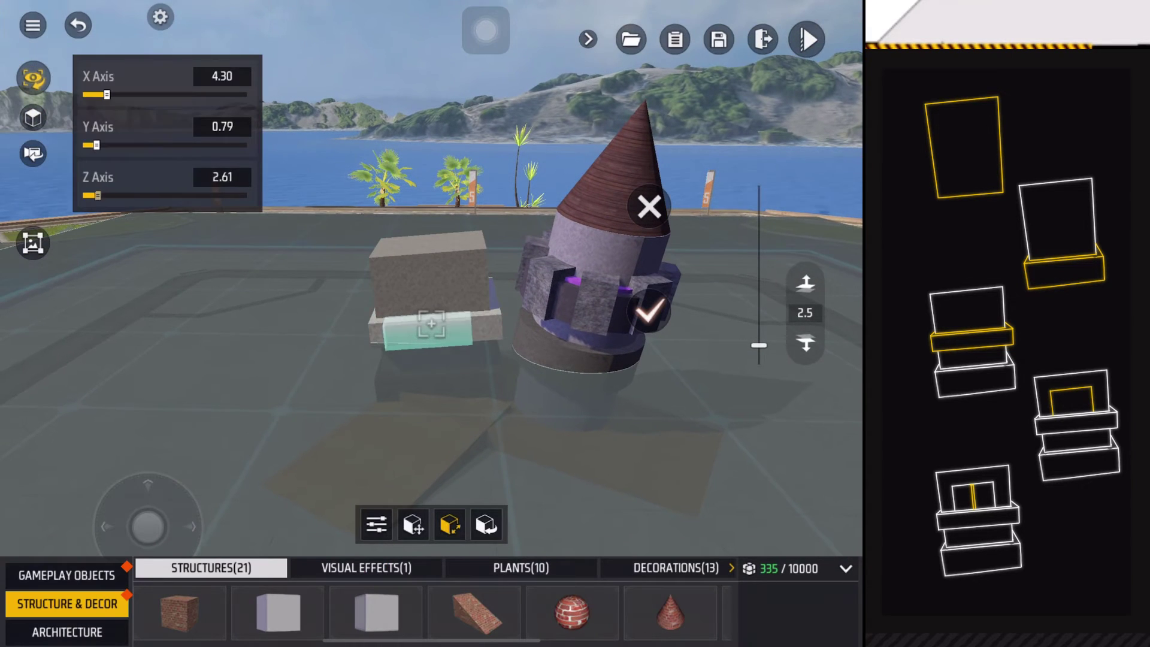
{"action": "type", "text": "0.922"}
{"action": "left_click", "coordinate": [650, 310]}
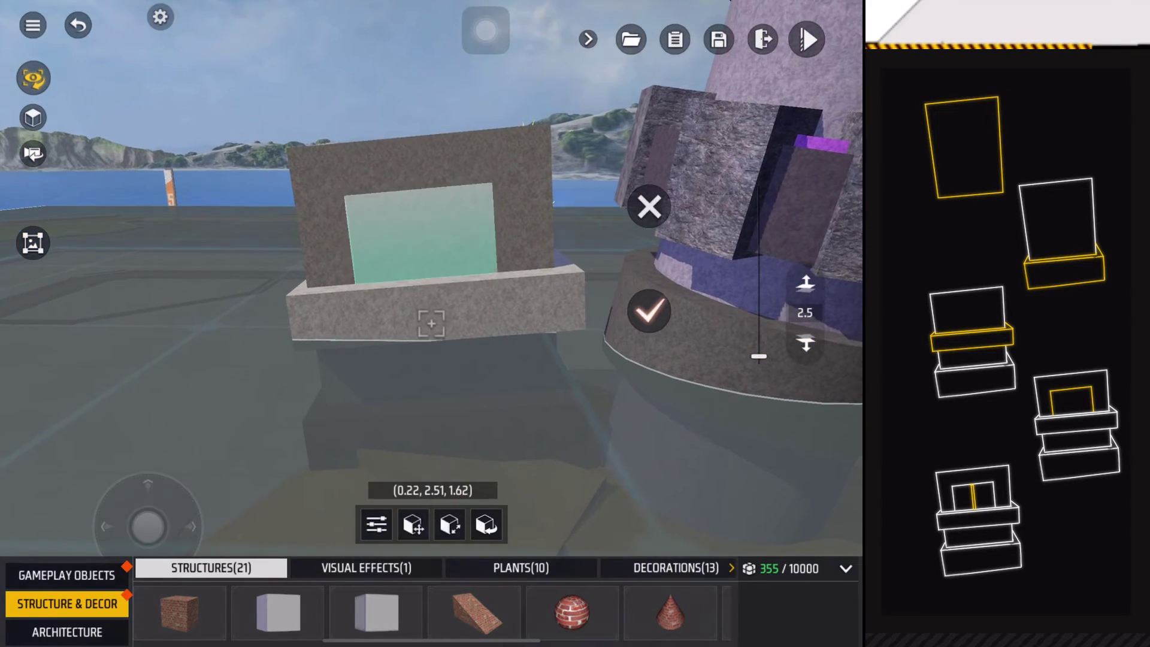
Colour the window with a dark brown frame and yellow pane, then size a thin bar.
{"action": "left_click", "coordinate": [376, 524]}
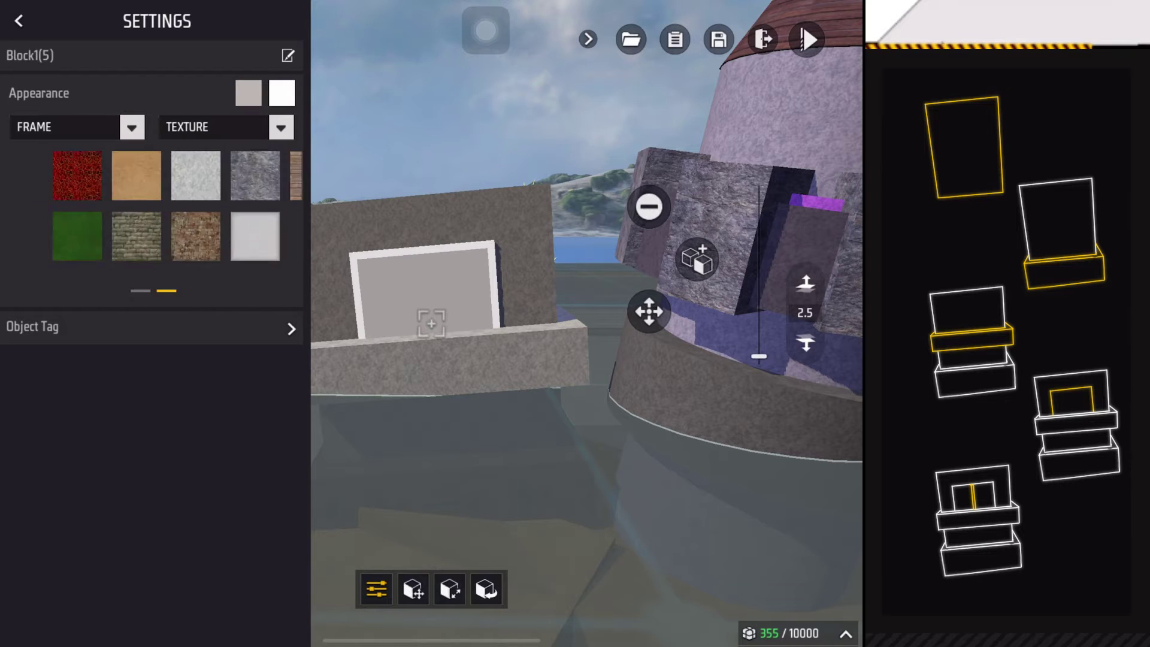
{"action": "left_click", "coordinate": [282, 127]}
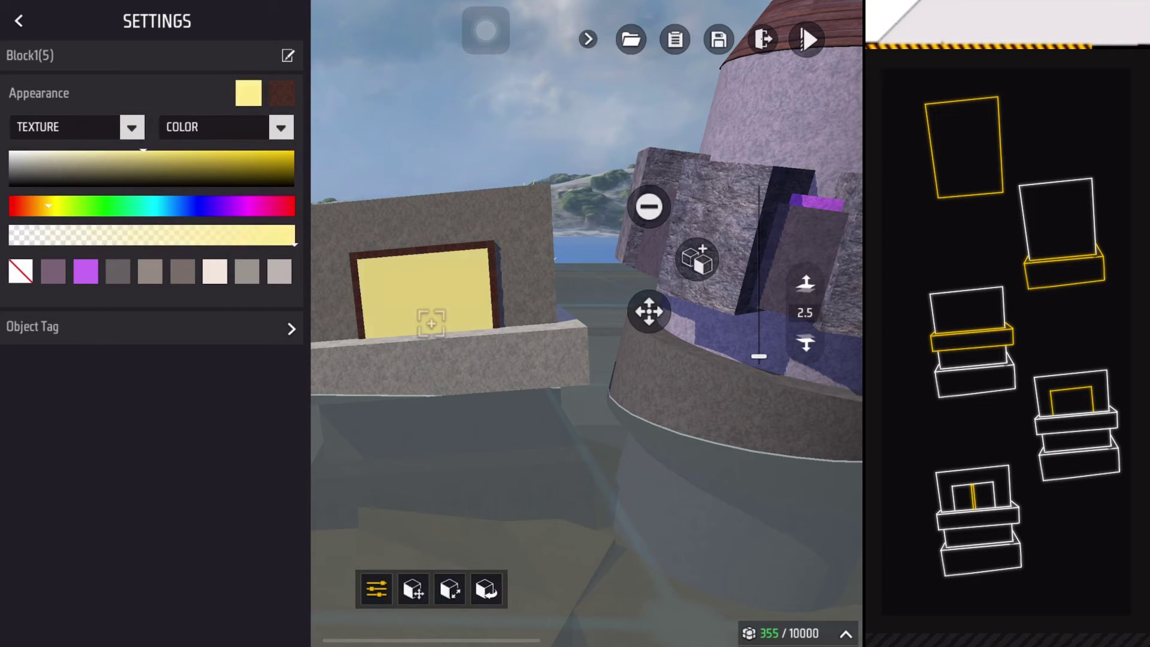
{"action": "left_click", "coordinate": [19, 21]}
{"action": "left_click", "coordinate": [449, 523]}
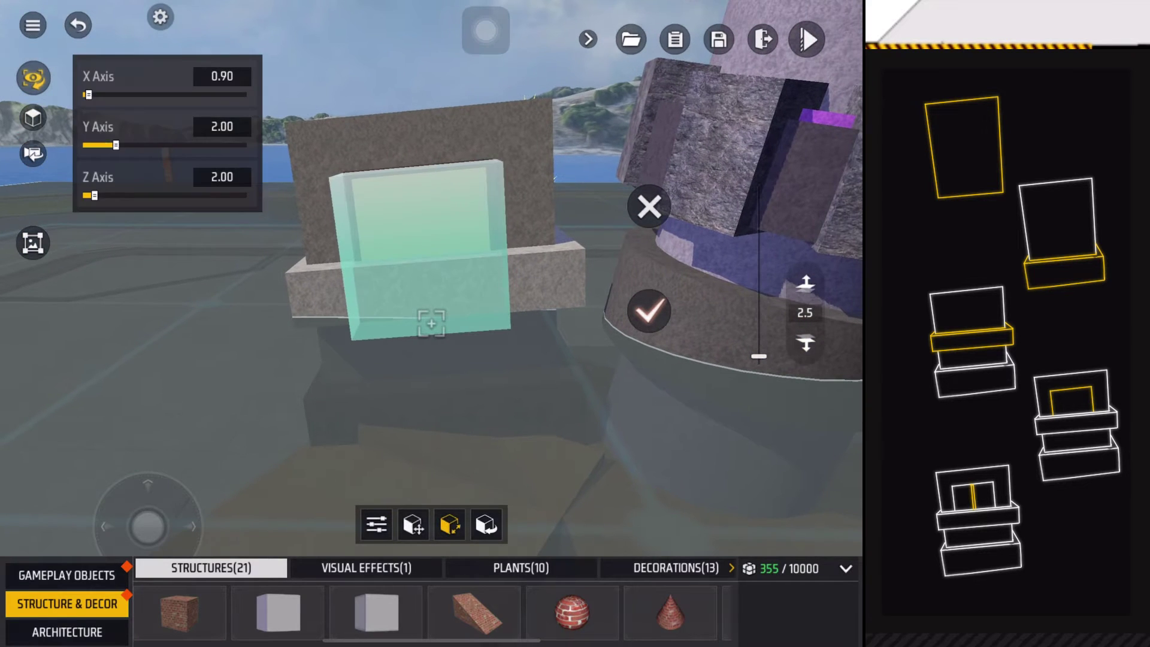
{"action": "left_click_drag", "start_coordinate": [114, 145], "coordinate": [115, 145]}
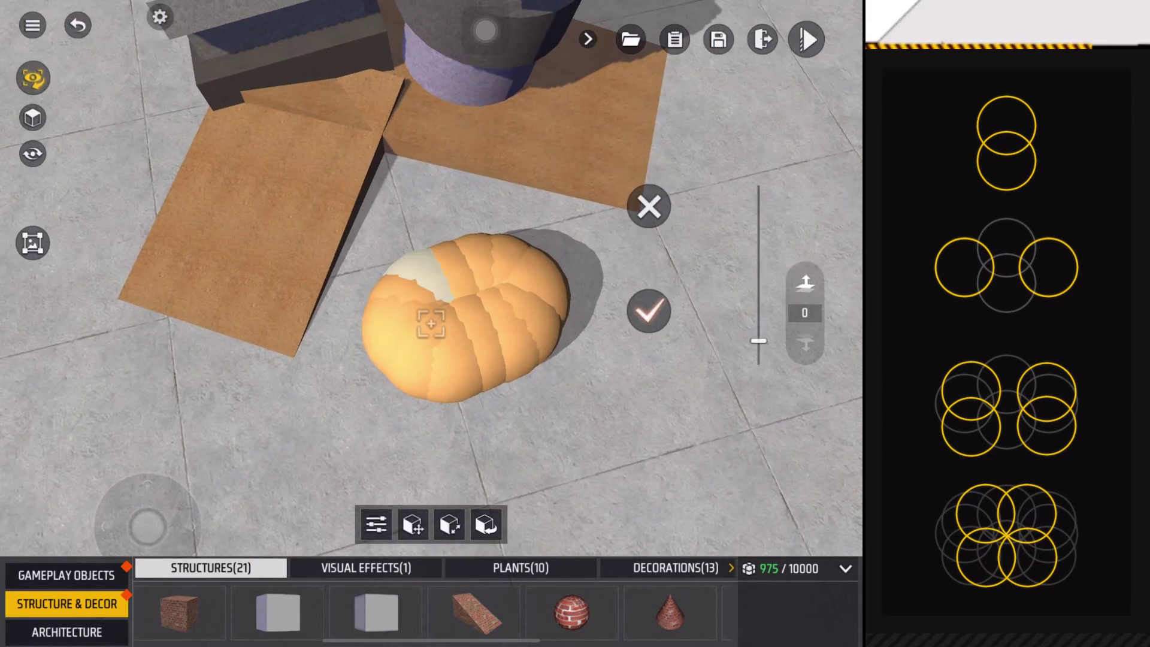
Place the sphere-cluster pumpkin, top it with a 1.2-high cone, and set up a 2.2-high cylinder.
{"action": "left_click", "coordinate": [649, 311]}
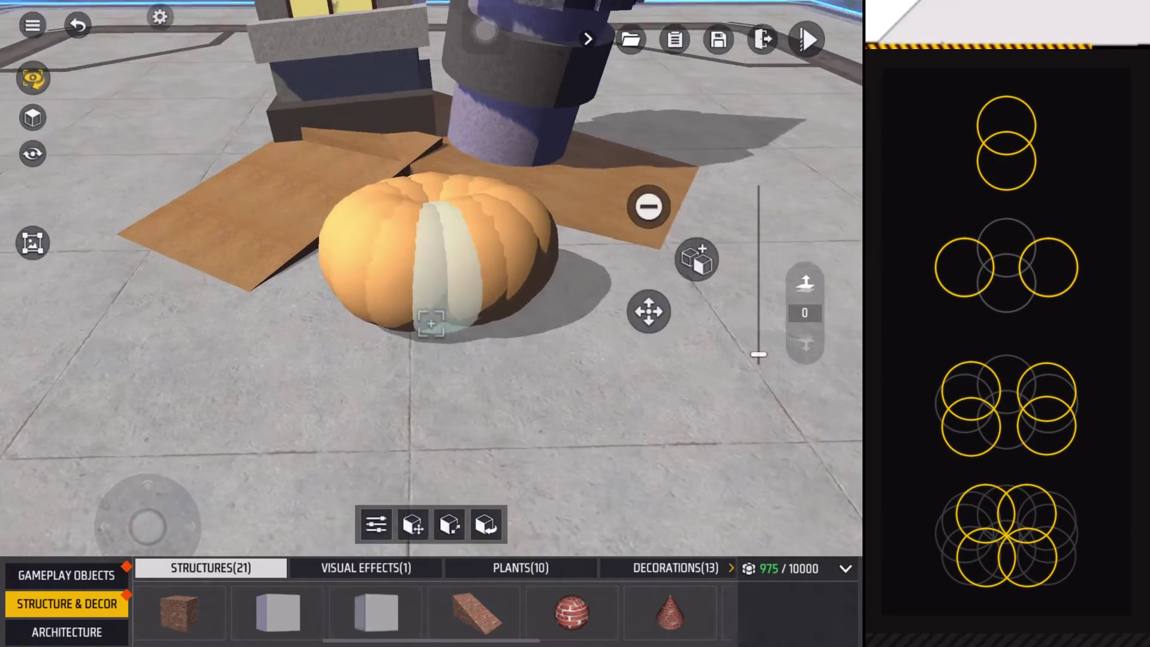
{"action": "left_click", "coordinate": [669, 611]}
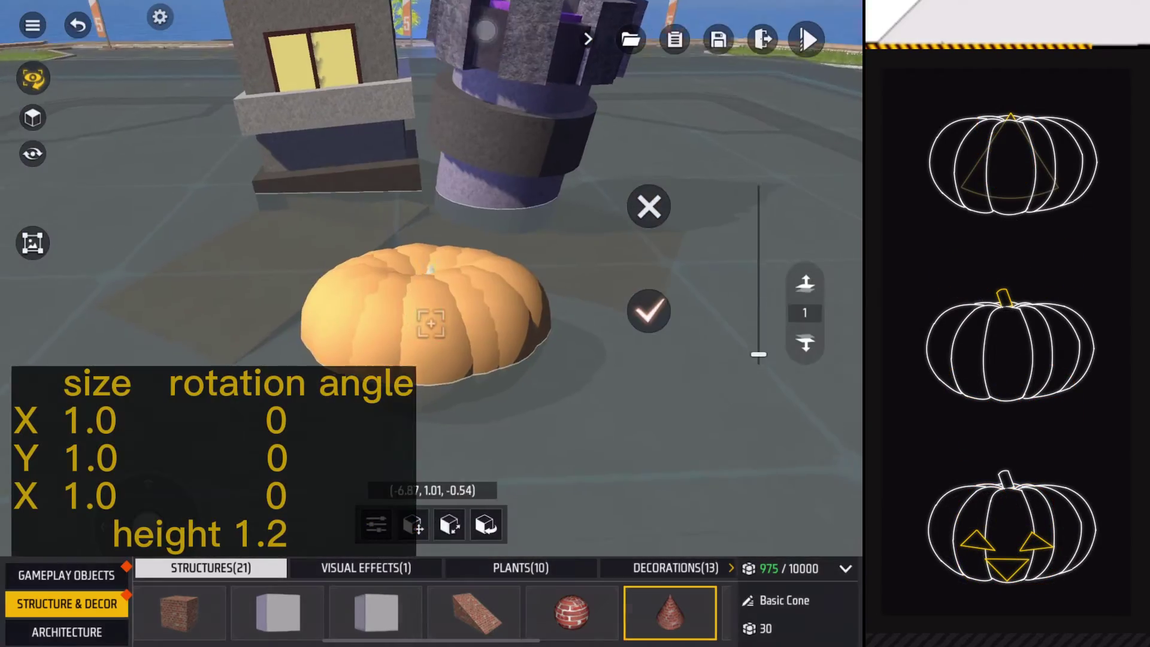
{"action": "left_click", "coordinate": [432, 490]}
{"action": "left_click", "coordinate": [26, 318]}
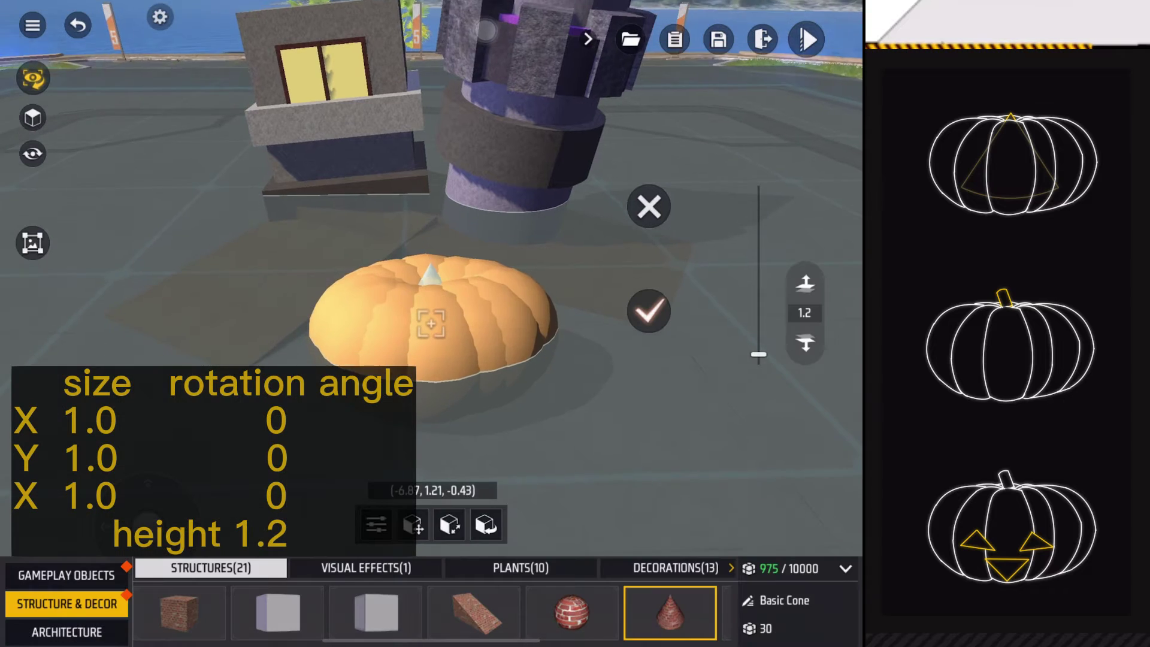
{"action": "left_click", "coordinate": [376, 566]}
{"action": "left_click", "coordinate": [18, 20]}
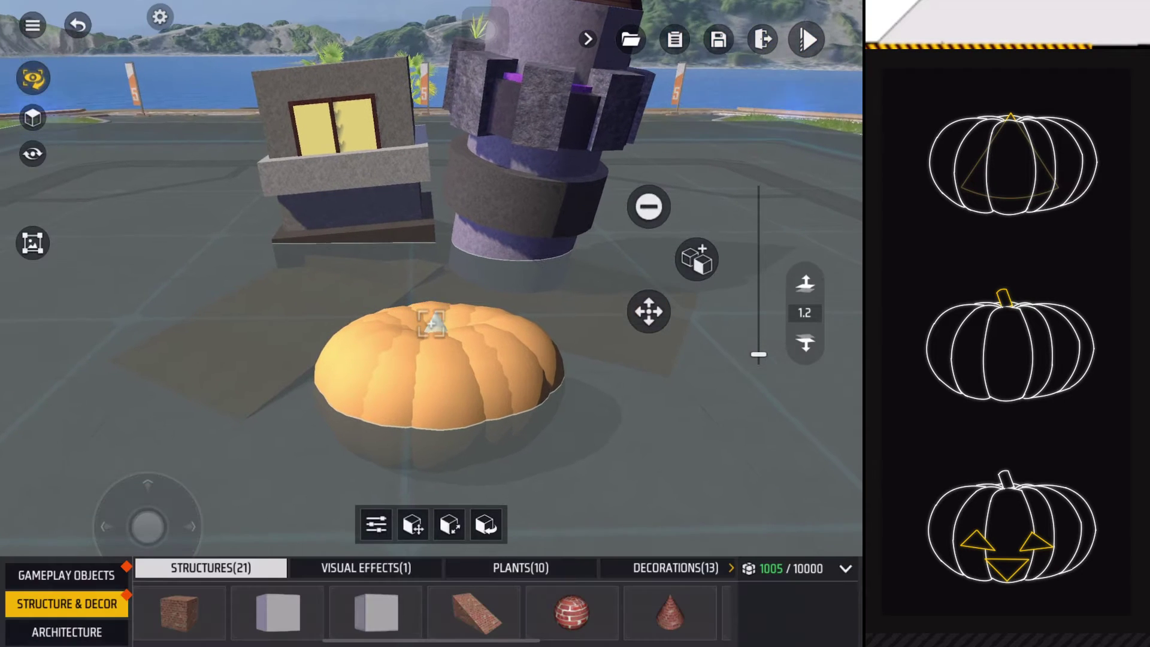
{"action": "left_click", "coordinate": [690, 611]}
{"action": "left_click", "coordinate": [805, 312]}
{"action": "type", "text": "2.2"}
Place the green cylinder stem at height 2 on top of the pumpkin.
{"action": "key", "text": "Return"}
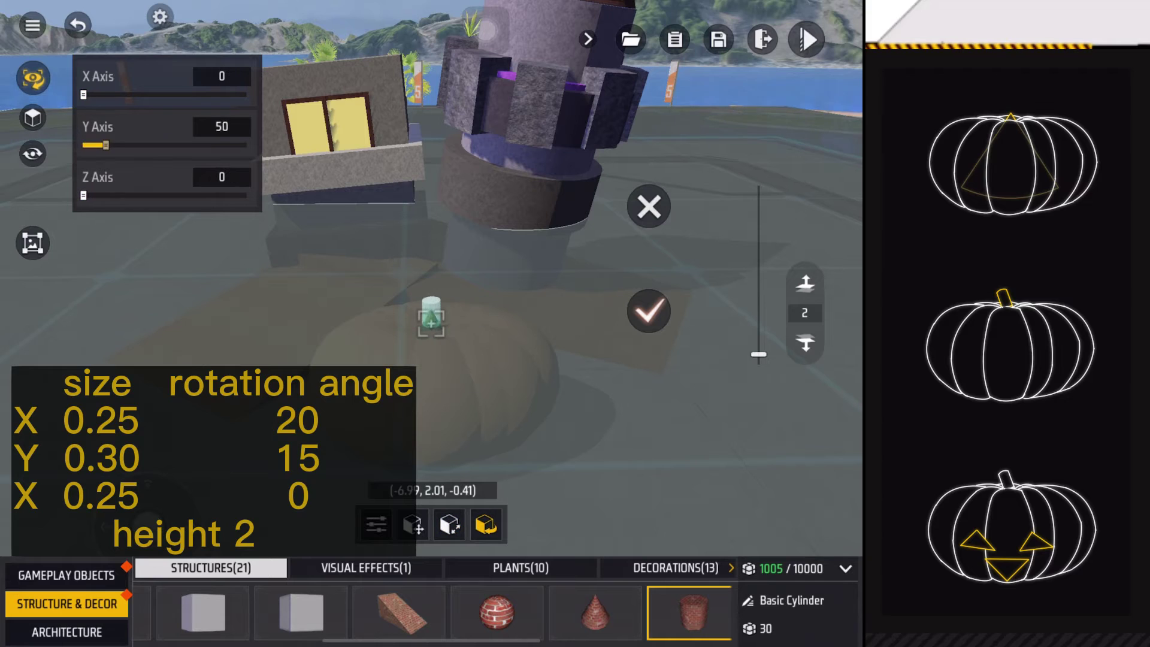
{"action": "left_click", "coordinate": [375, 525]}
{"action": "left_click", "coordinate": [18, 20]}
{"action": "left_click", "coordinate": [649, 310]}
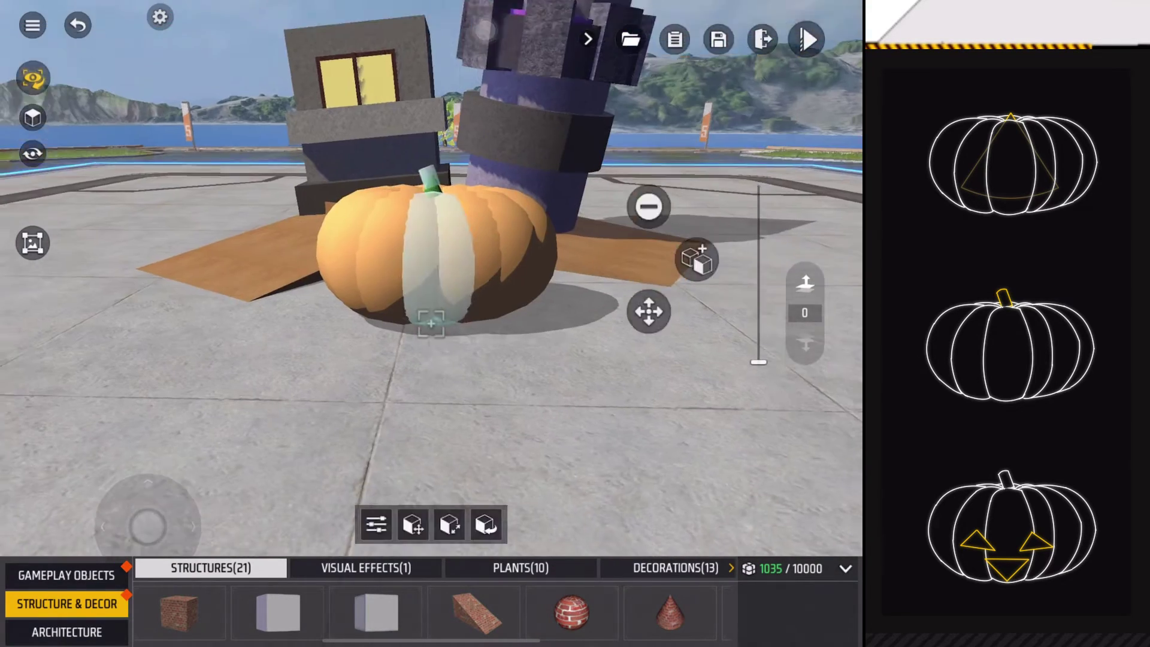
{"action": "left_click_drag", "start_coordinate": [432, 405], "coordinate": [432, 468]}
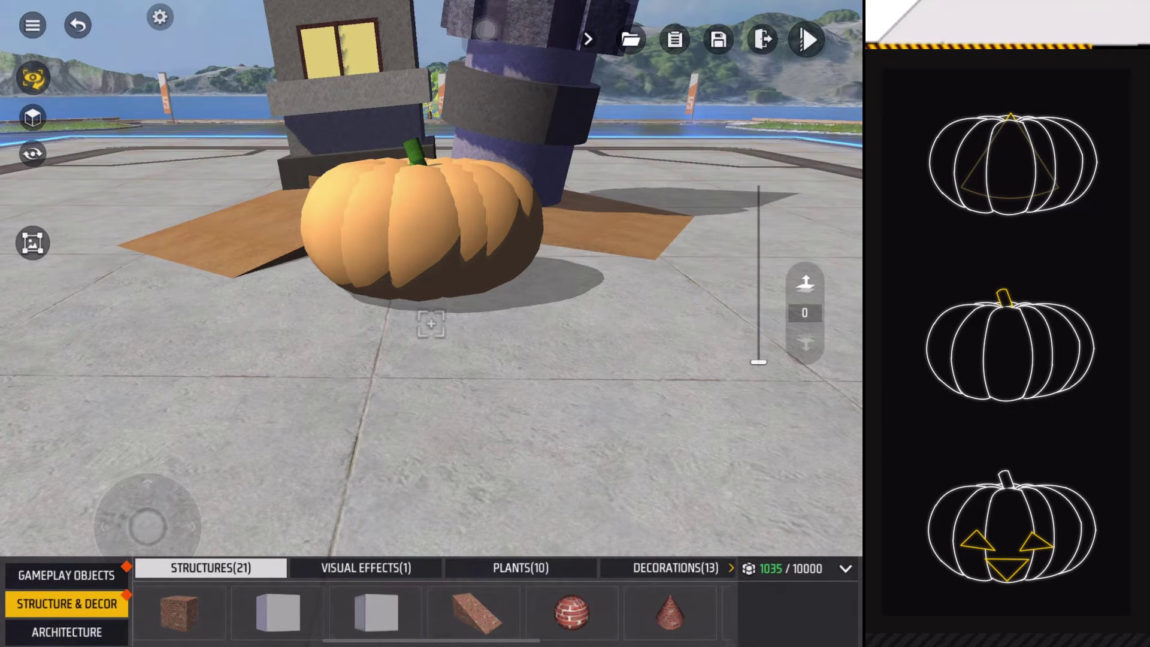
Make an orange triangle eye from a slope at height 1.1, rotated 160° on X.
{"action": "left_click", "coordinate": [474, 611]}
{"action": "left_click", "coordinate": [805, 313]}
{"action": "type", "text": "1.1"}
{"action": "key", "text": "Return"}
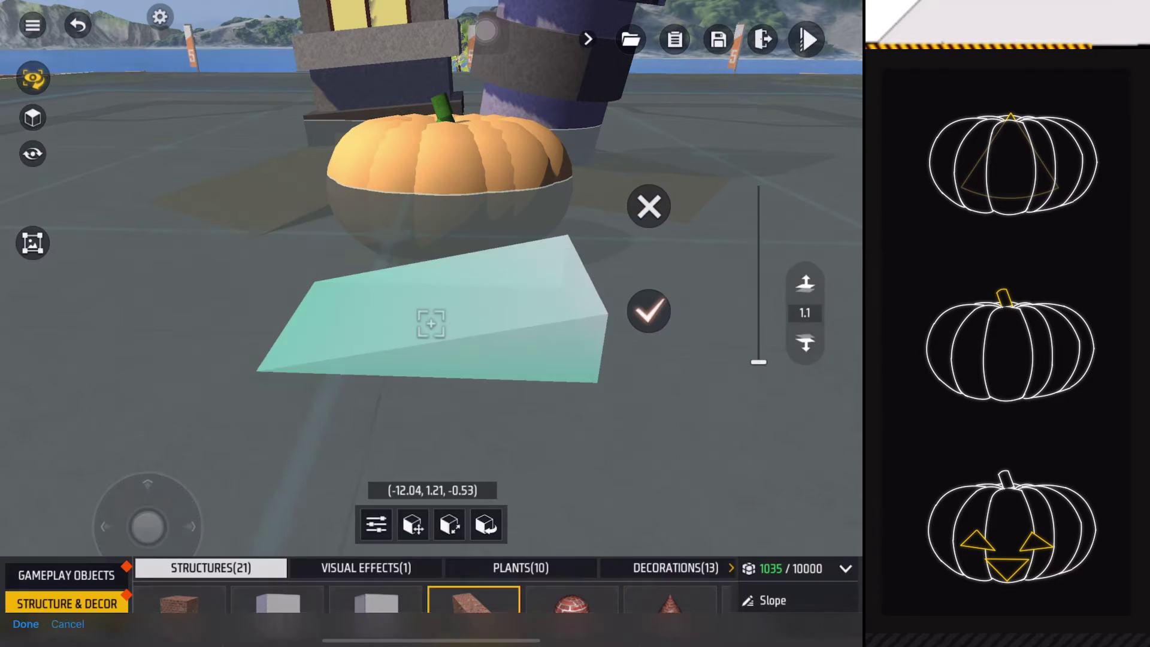
{"action": "left_click", "coordinate": [485, 525]}
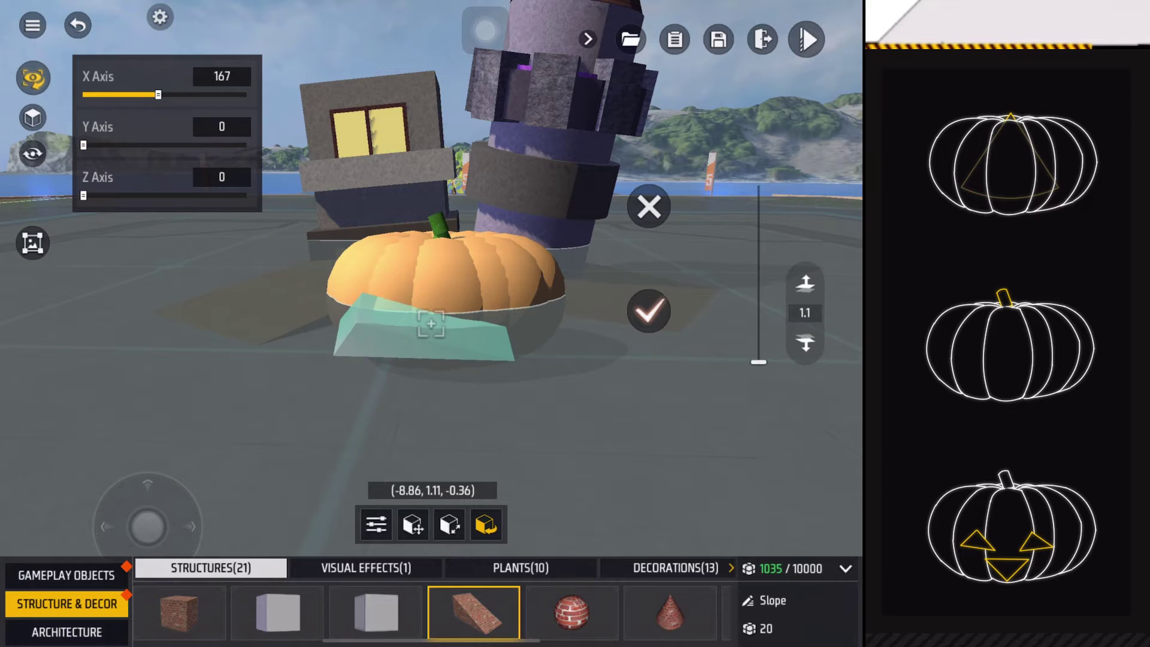
{"action": "left_click", "coordinate": [222, 77]}
{"action": "type", "text": "160"}
{"action": "key", "text": "Return"}
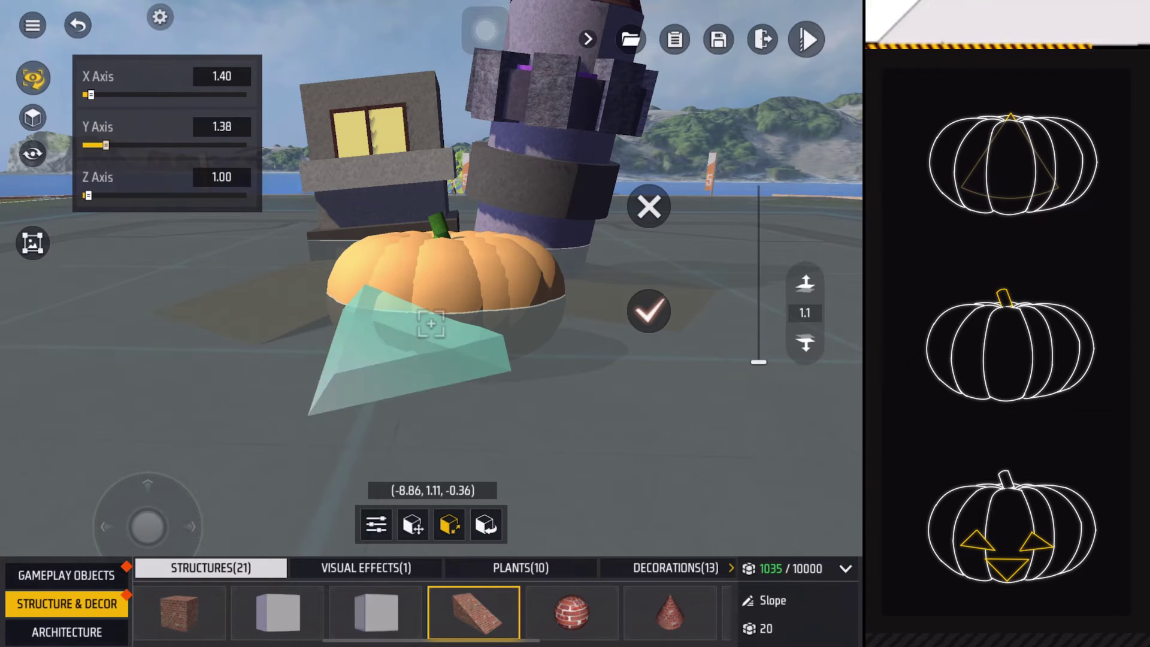
{"action": "left_click_drag", "start_coordinate": [88, 196], "coordinate": [84, 195]}
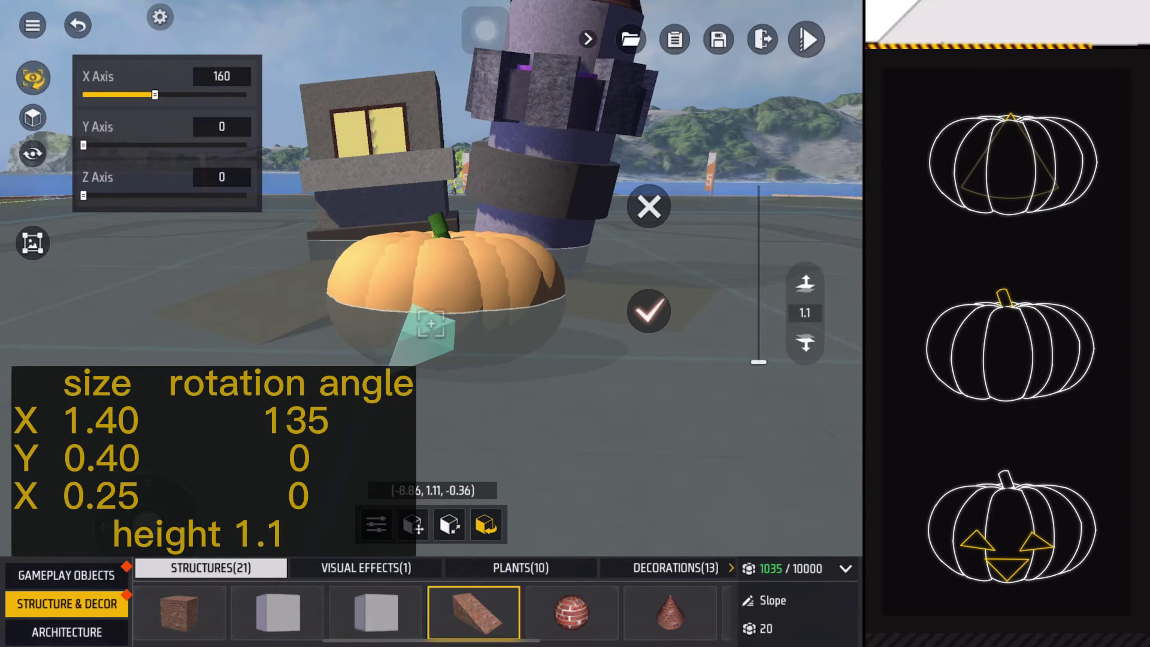
{"action": "left_click", "coordinate": [449, 525]}
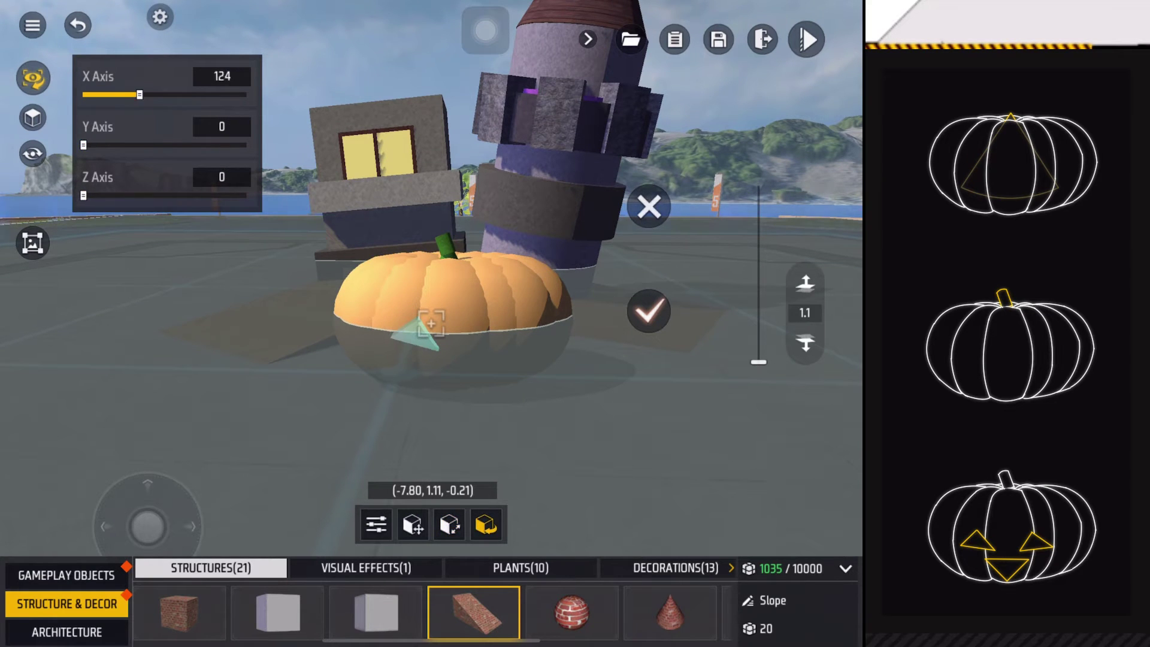
{"action": "left_click_drag", "start_coordinate": [118, 95], "coordinate": [171, 94]}
{"action": "left_click", "coordinate": [375, 525]}
{"action": "left_click", "coordinate": [18, 20]}
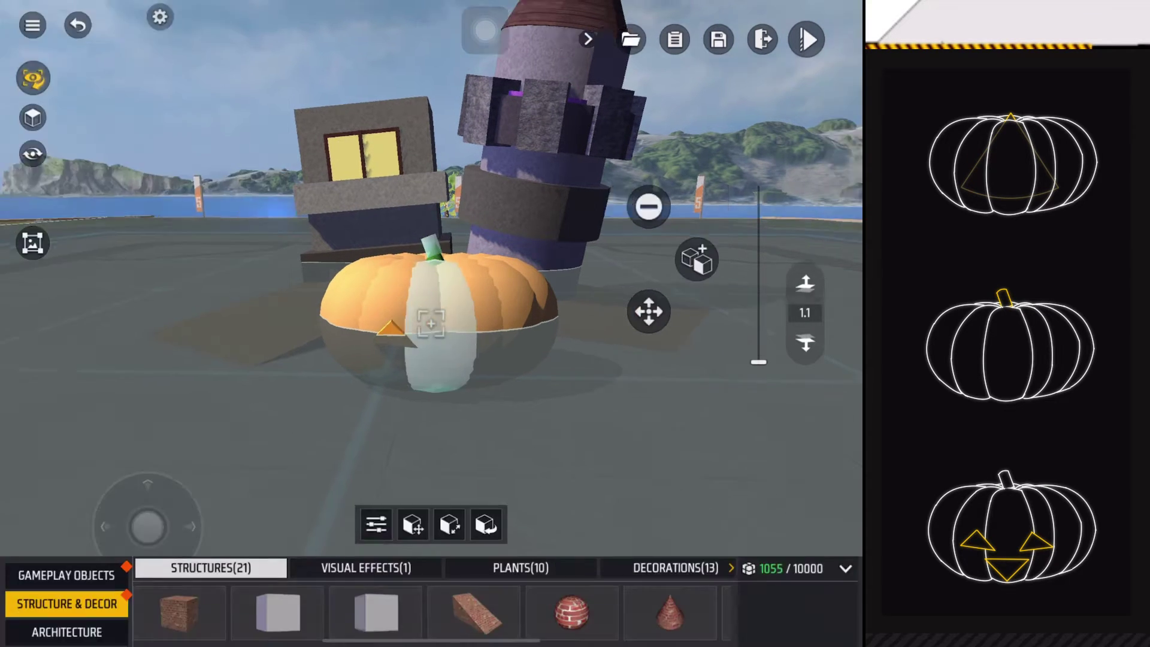
Rotate the next orange triangle to 315° on X for the face.
{"action": "left_click_drag", "start_coordinate": [629, 449], "coordinate": [539, 449]}
{"action": "left_click", "coordinate": [485, 525]}
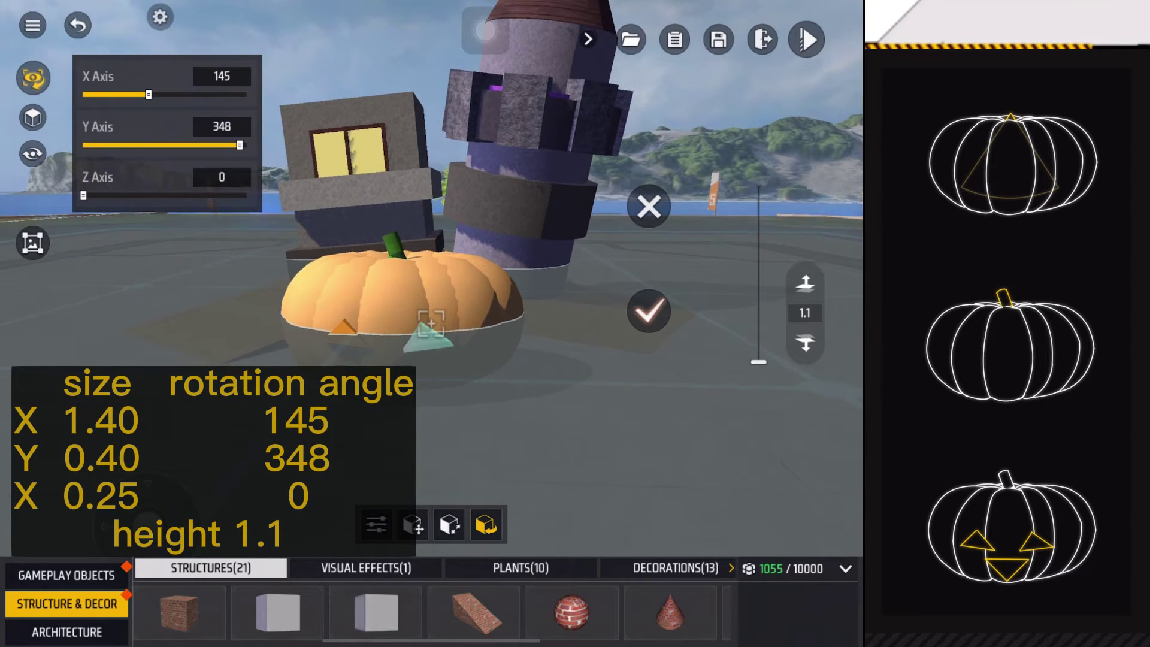
{"action": "left_click_drag", "start_coordinate": [84, 94], "coordinate": [220, 94]}
{"action": "left_click", "coordinate": [222, 77]}
{"action": "type", "text": "315"}
{"action": "key", "text": "Return"}
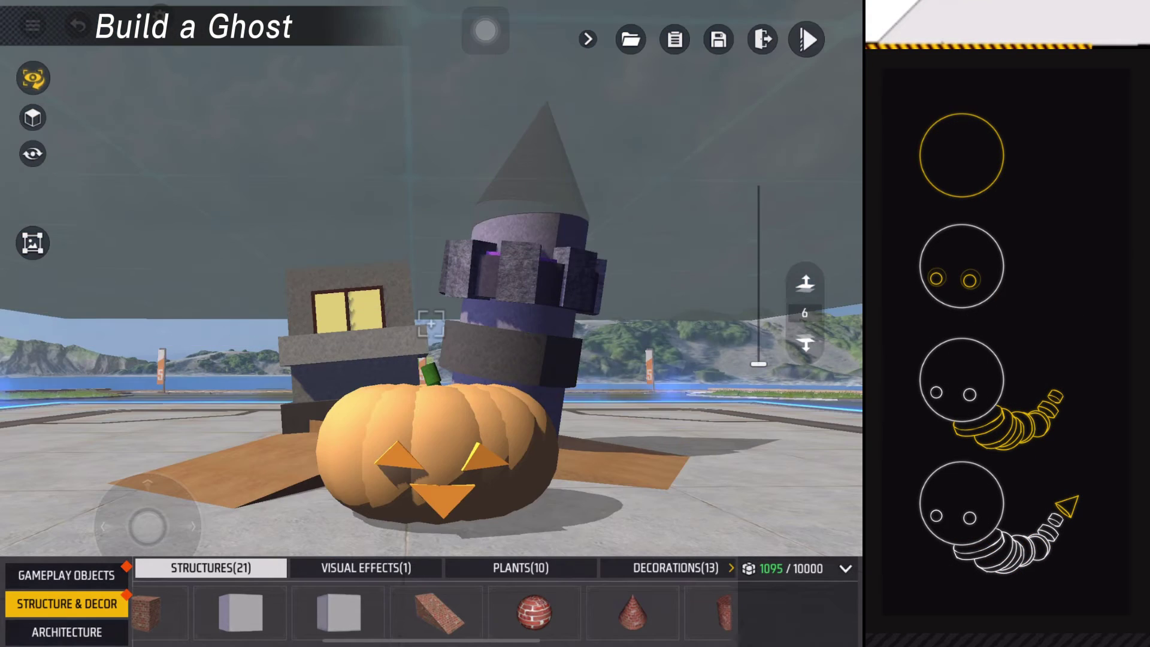
Place a white sphere of radius 0.8, raised in the air beside the house.
{"action": "left_click", "coordinate": [535, 615]}
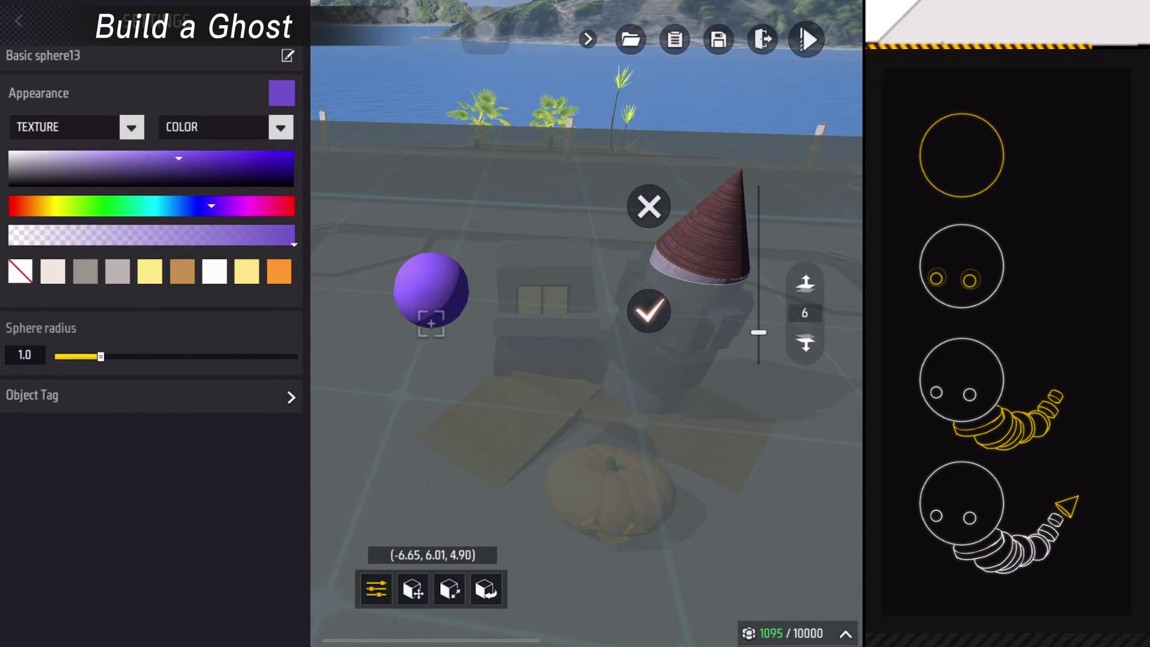
{"action": "left_click", "coordinate": [450, 589]}
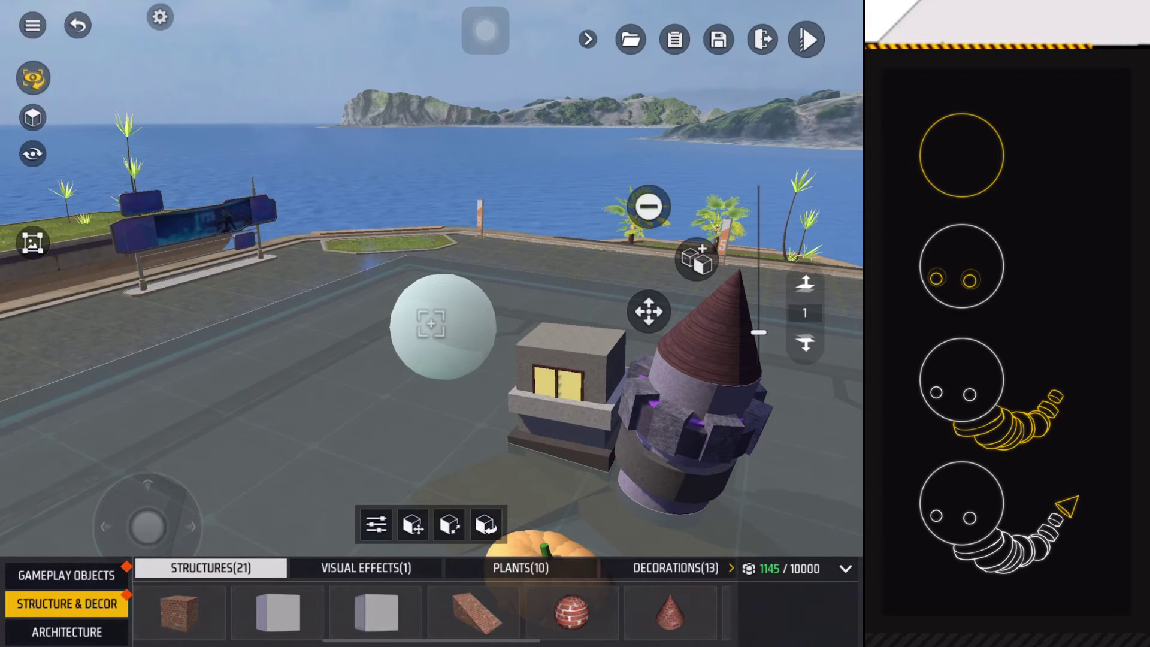
{"action": "left_click", "coordinate": [375, 524]}
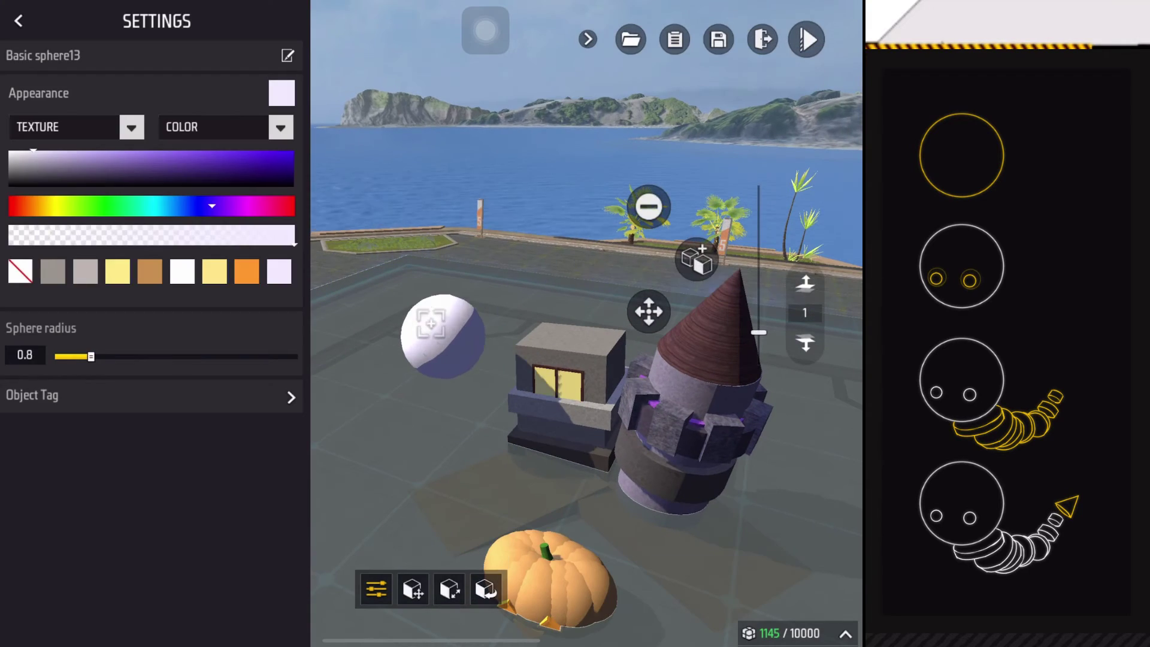
{"action": "left_click", "coordinate": [19, 20]}
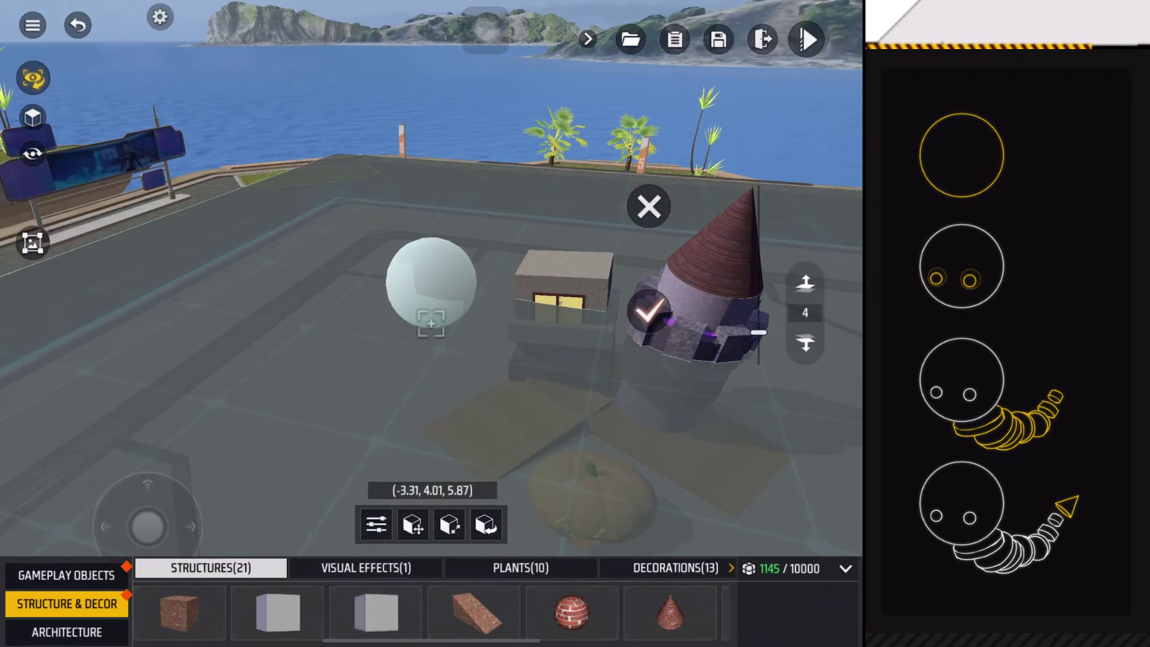
{"action": "left_click", "coordinate": [649, 309]}
{"action": "left_click_drag", "start_coordinate": [149, 526], "coordinate": [90, 499]}
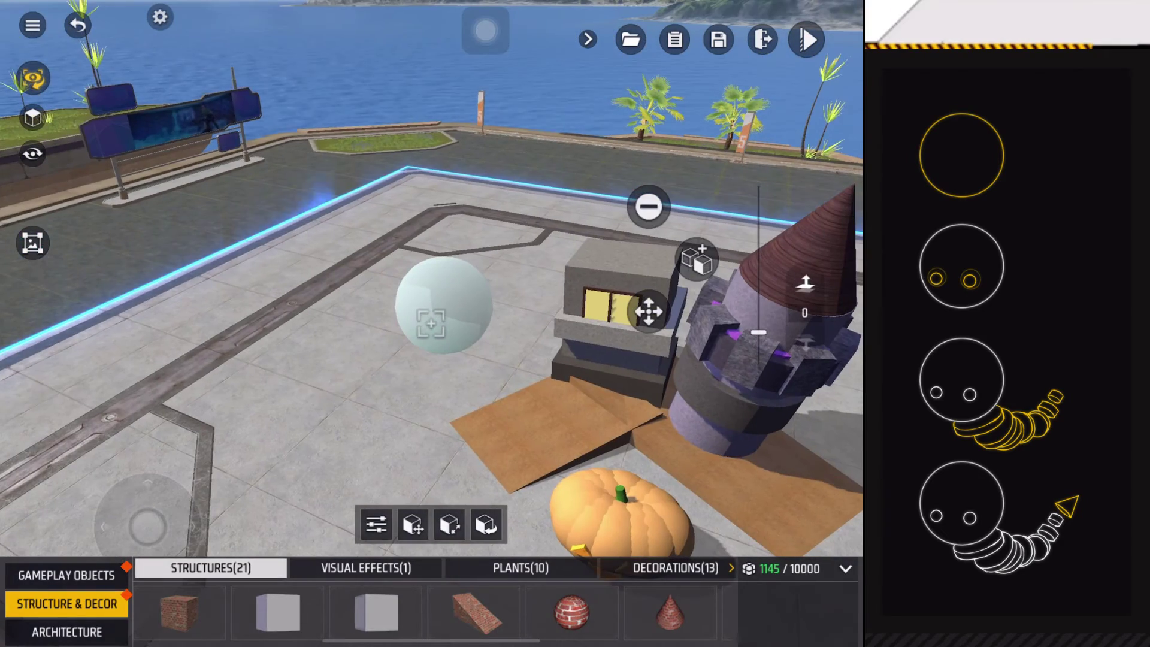
Add black eye spheres of radius 0.3 at height 4.2 on the ghost head.
{"action": "left_click", "coordinate": [443, 304]}
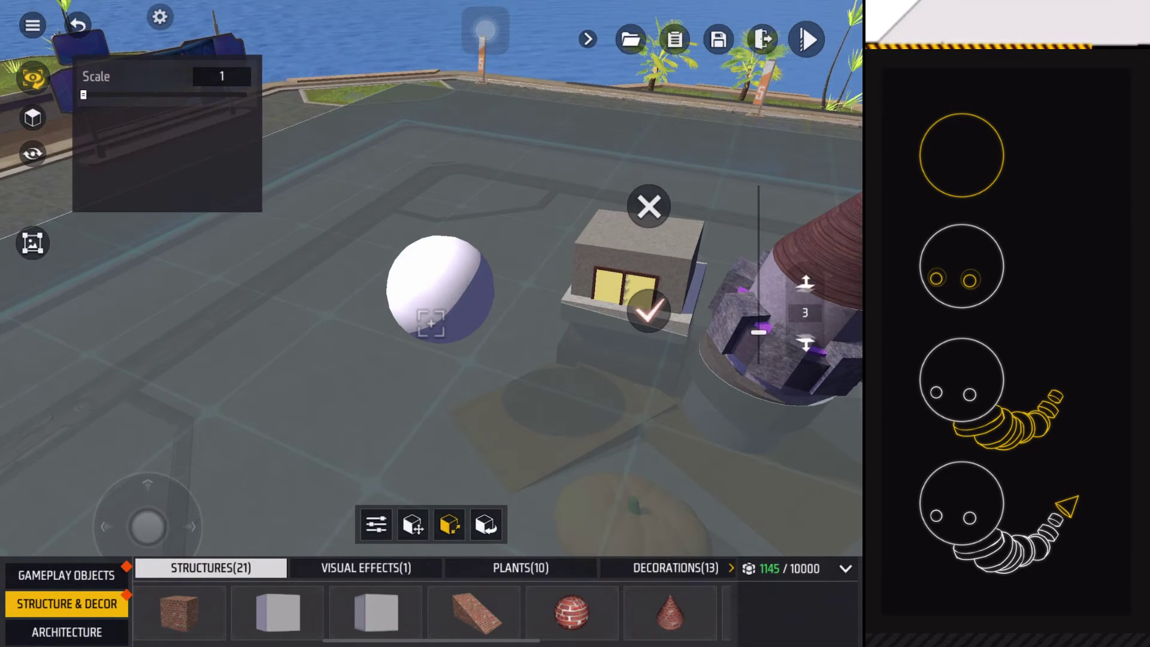
{"action": "left_click", "coordinate": [376, 524]}
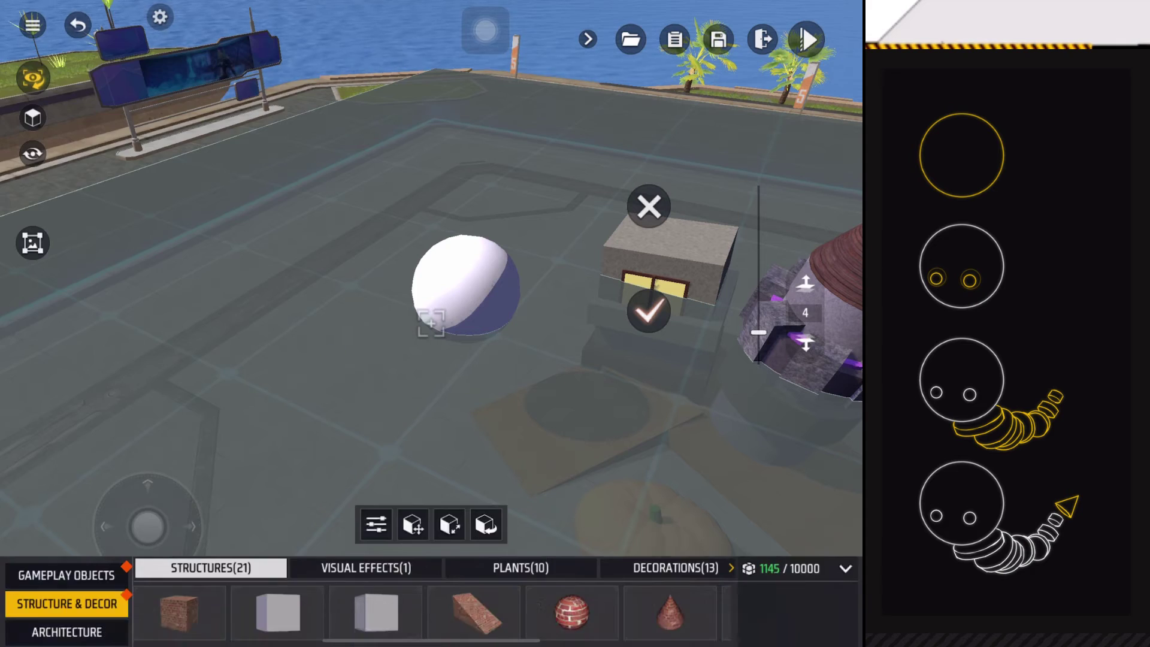
{"action": "left_click", "coordinate": [26, 173]}
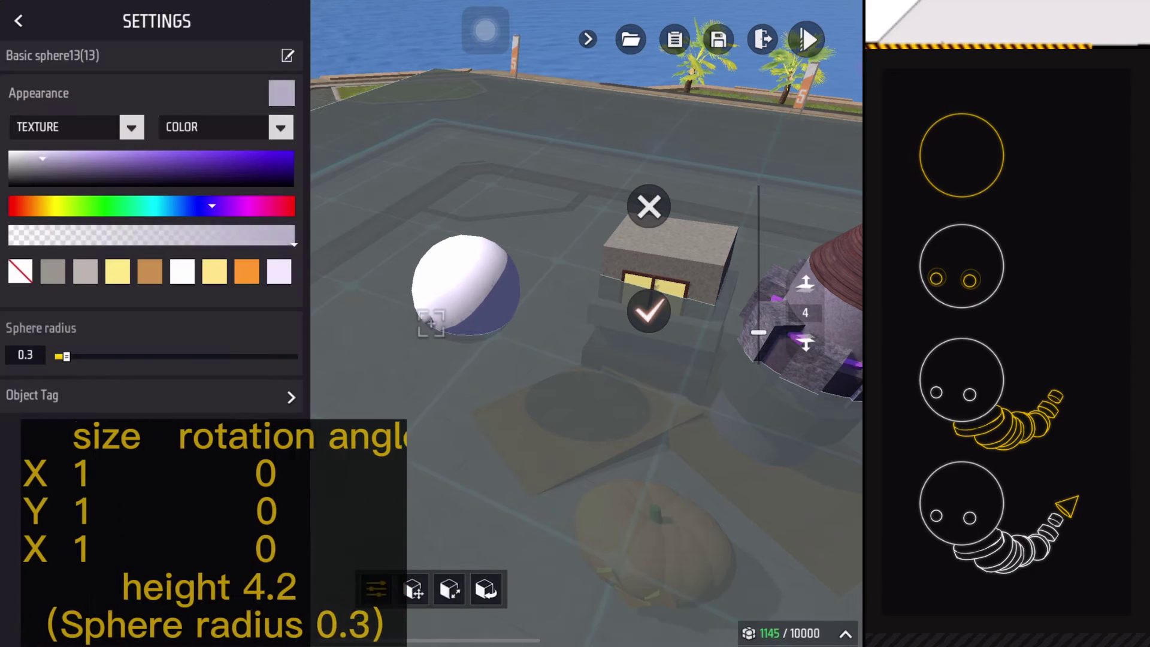
{"action": "left_click", "coordinate": [25, 354]}
{"action": "left_click", "coordinate": [25, 318]}
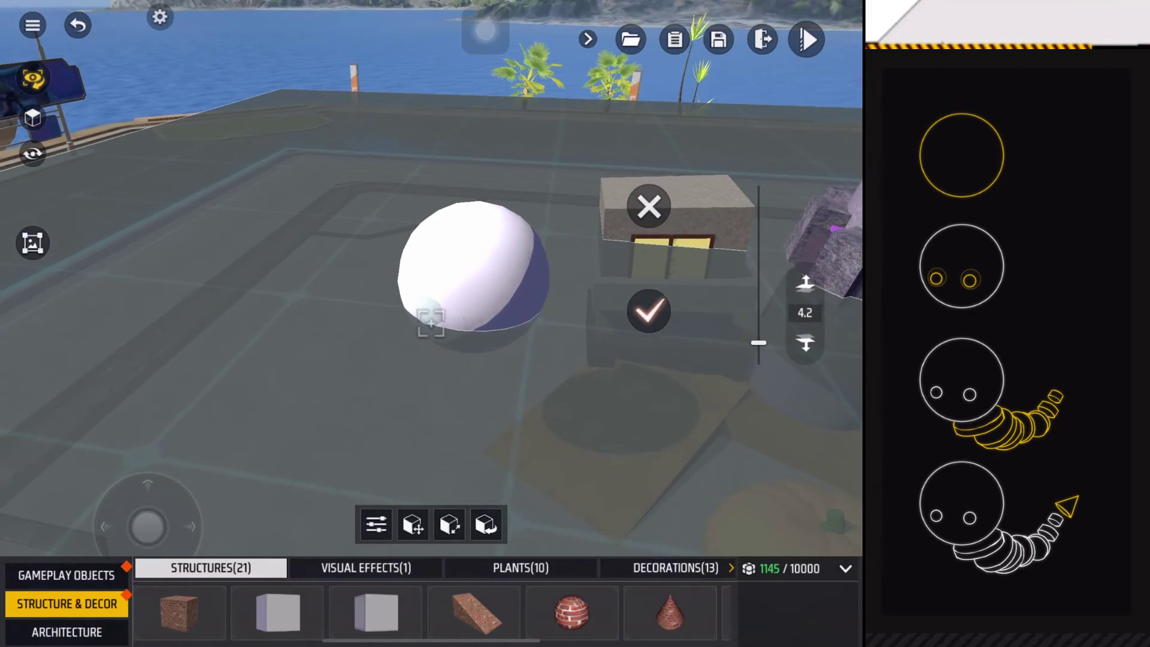
{"action": "left_click_drag", "start_coordinate": [540, 405], "coordinate": [359, 405]}
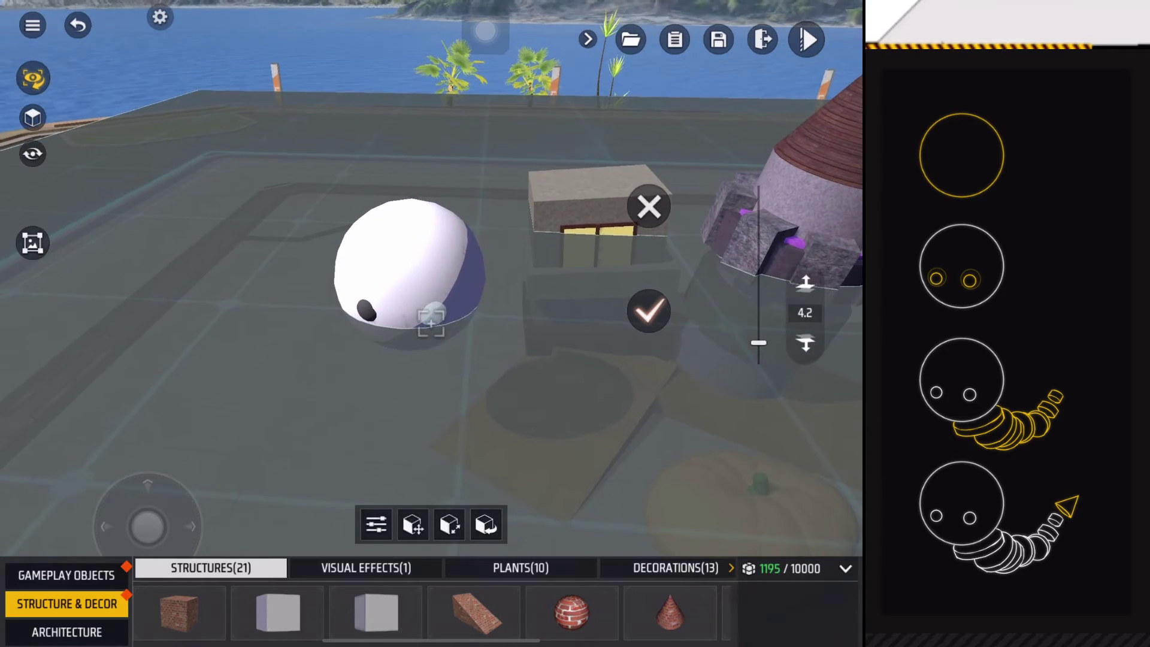
{"action": "left_click_drag", "start_coordinate": [540, 404], "coordinate": [405, 314]}
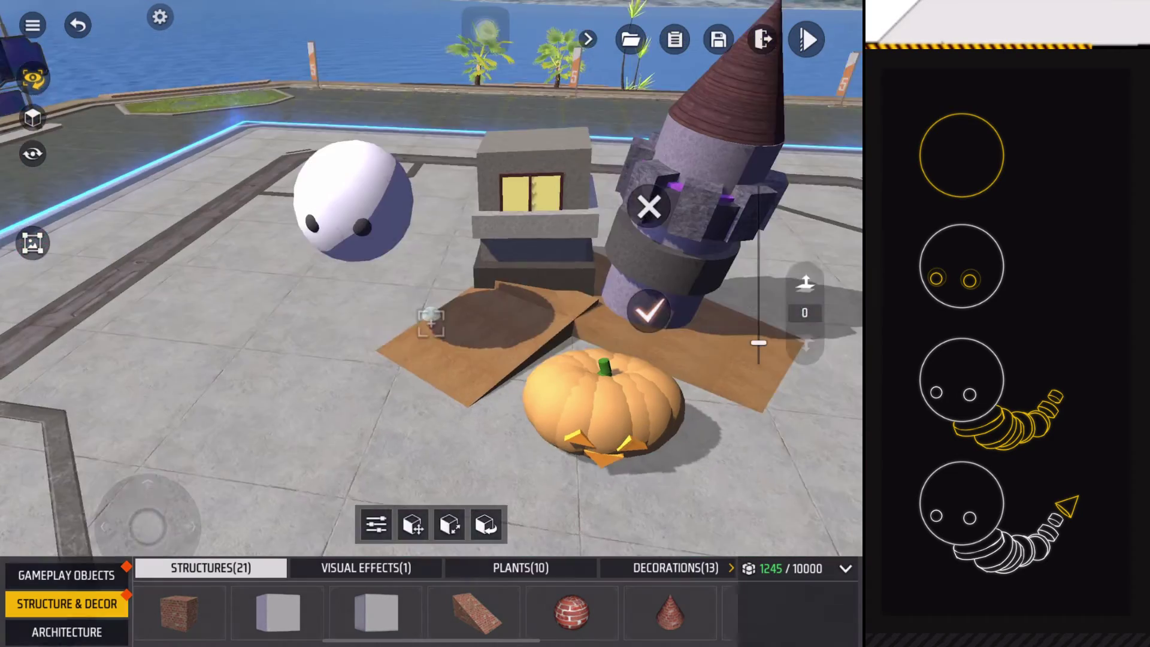
{"action": "left_click_drag", "start_coordinate": [404, 405], "coordinate": [539, 360]}
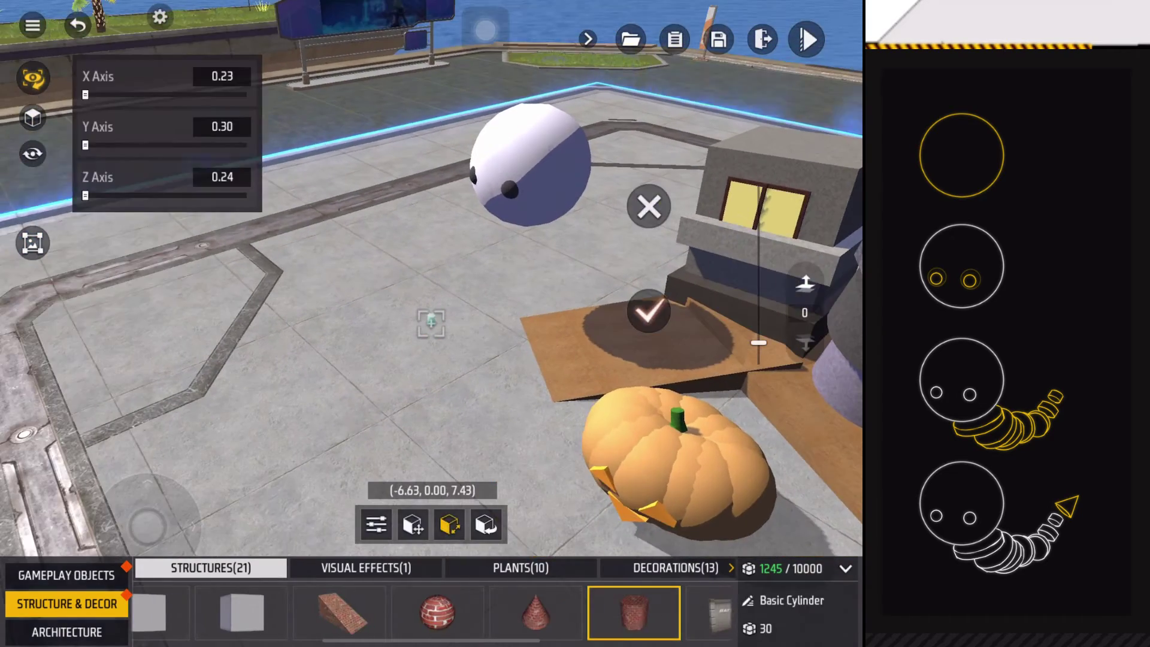
Add a plain-coloured cylinder disc, resize it, and tilt it on X and Y.
{"action": "left_click", "coordinate": [376, 523]}
{"action": "left_click", "coordinate": [182, 161]}
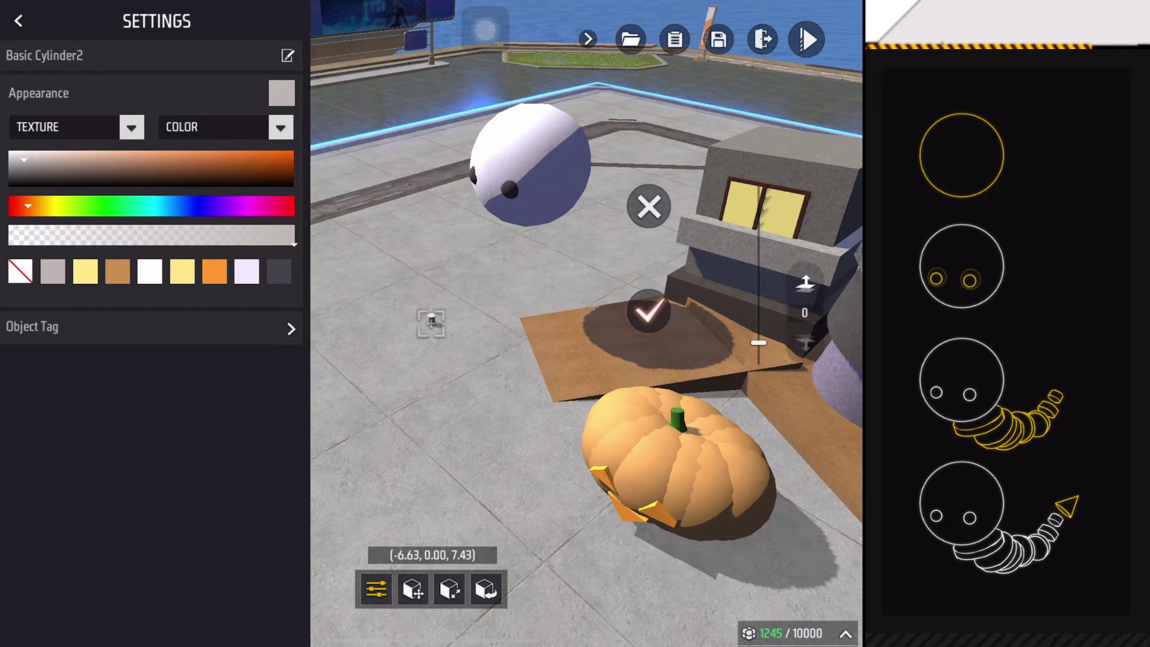
{"action": "key", "text": "Escape"}
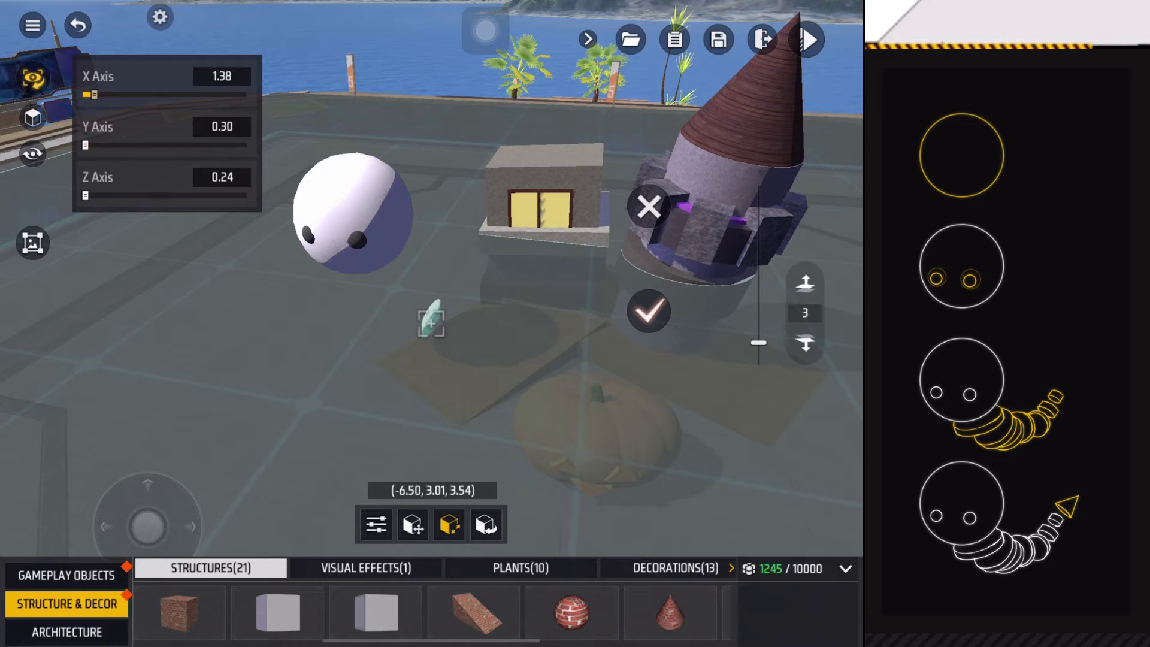
{"action": "left_click", "coordinate": [222, 76]}
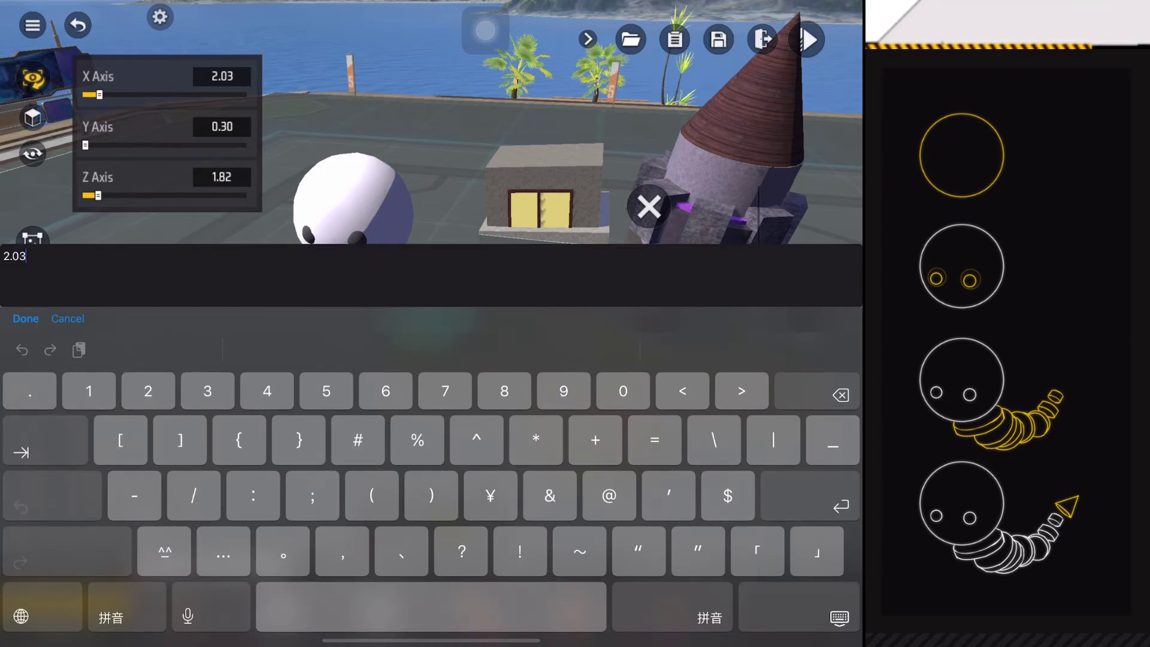
{"action": "type", "text": "2"}
{"action": "left_click", "coordinate": [26, 318]}
{"action": "left_click", "coordinate": [221, 176]}
{"action": "type", "text": "12"}
{"action": "key", "text": "Return"}
{"action": "left_click_drag", "start_coordinate": [83, 93], "coordinate": [93, 94]}
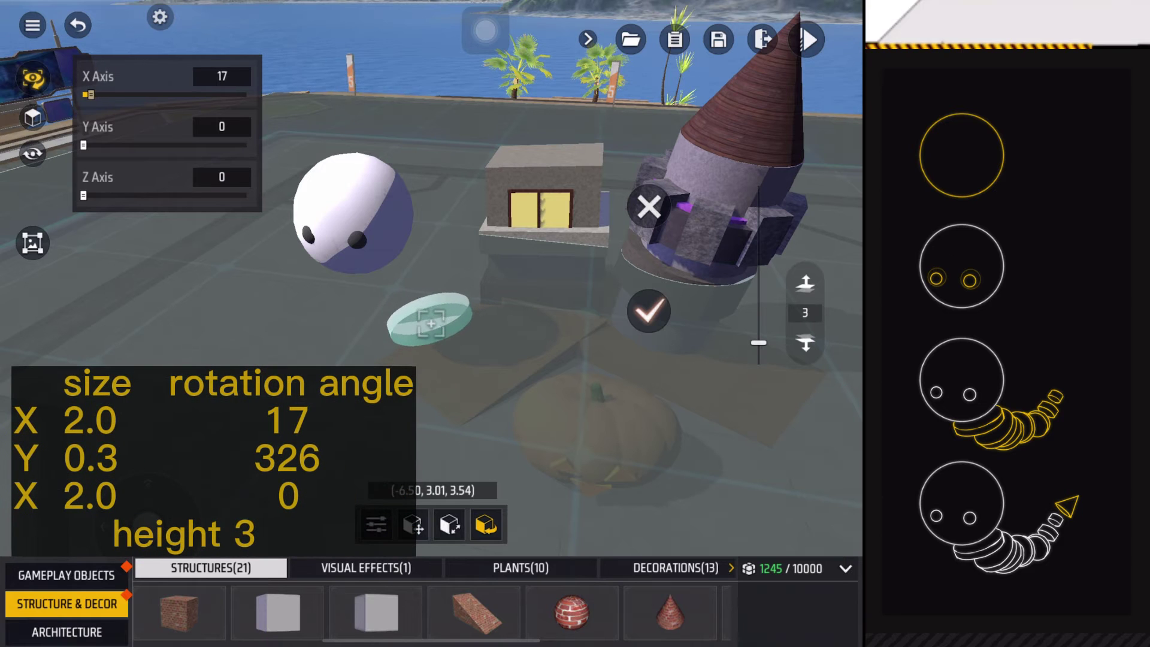
{"action": "left_click_drag", "start_coordinate": [244, 145], "coordinate": [230, 144]}
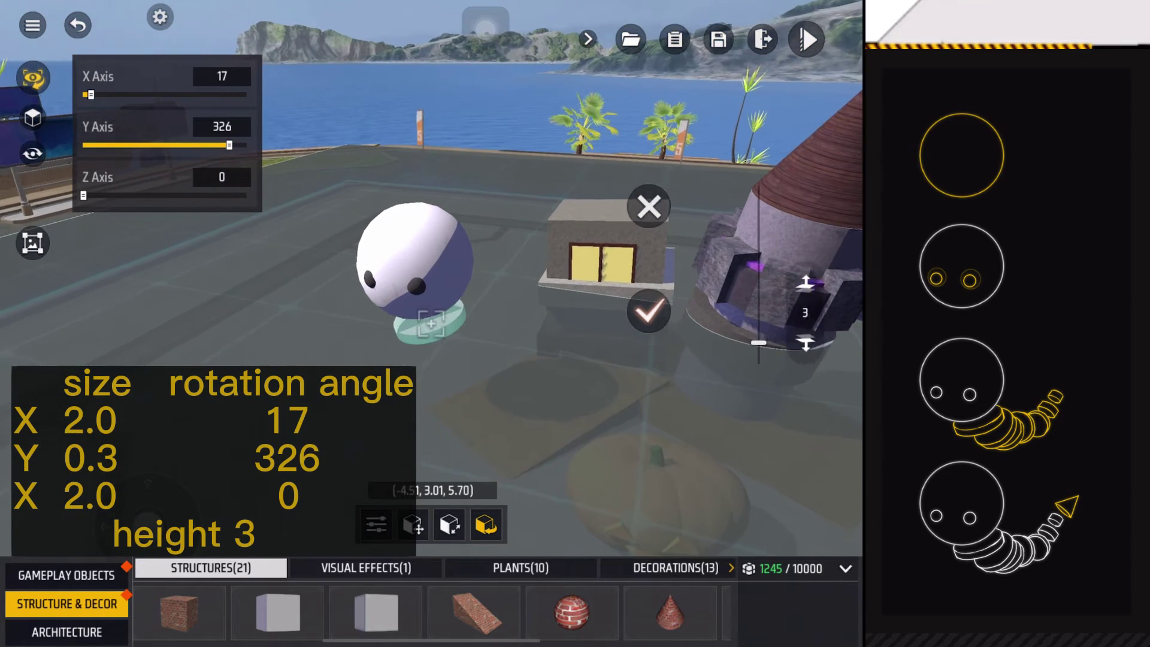
Set the disc's X size to 1.8 and adjust its Z size.
{"action": "left_click", "coordinate": [450, 525]}
{"action": "left_click", "coordinate": [222, 77]}
{"action": "type", "text": "2."}
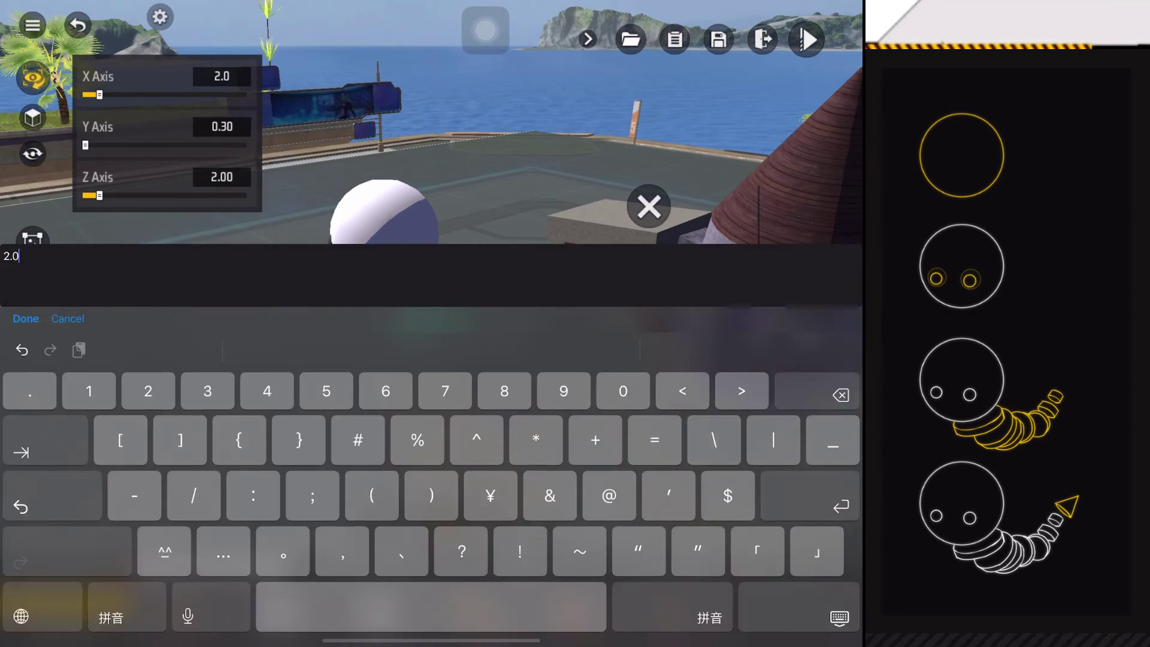
{"action": "left_click", "coordinate": [811, 496]}
{"action": "left_click", "coordinate": [222, 178]}
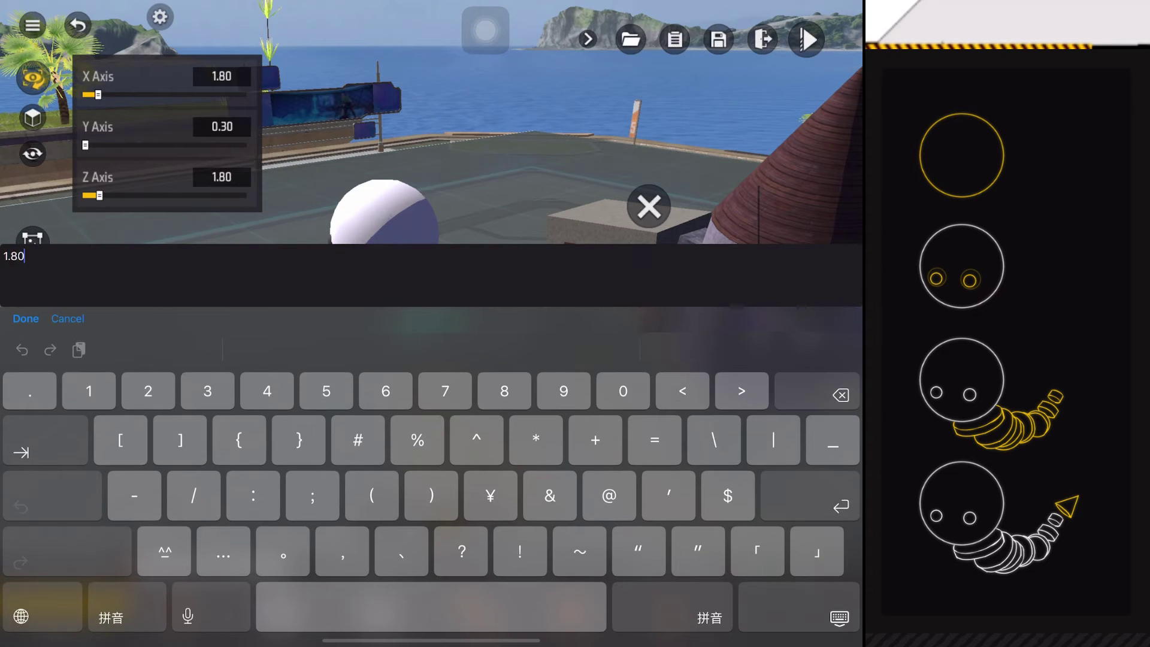
{"action": "key", "text": "Return"}
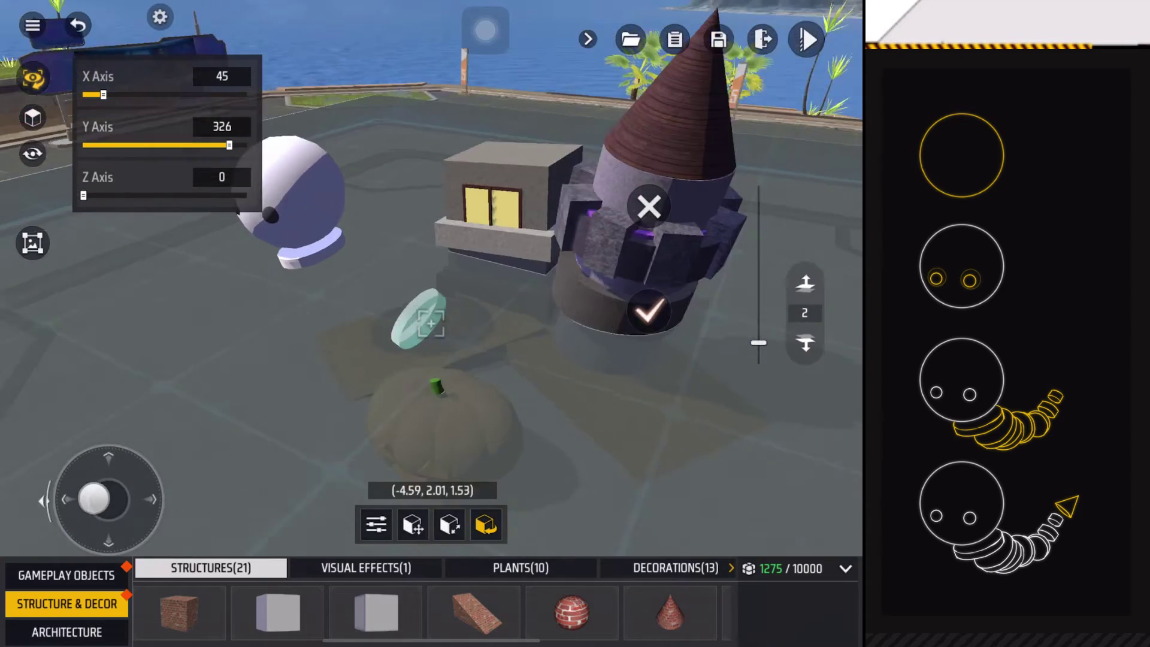
Adjust the disc's Y and X rotation and give it a new raise height.
{"action": "left_click_drag", "start_coordinate": [539, 360], "coordinate": [404, 377]}
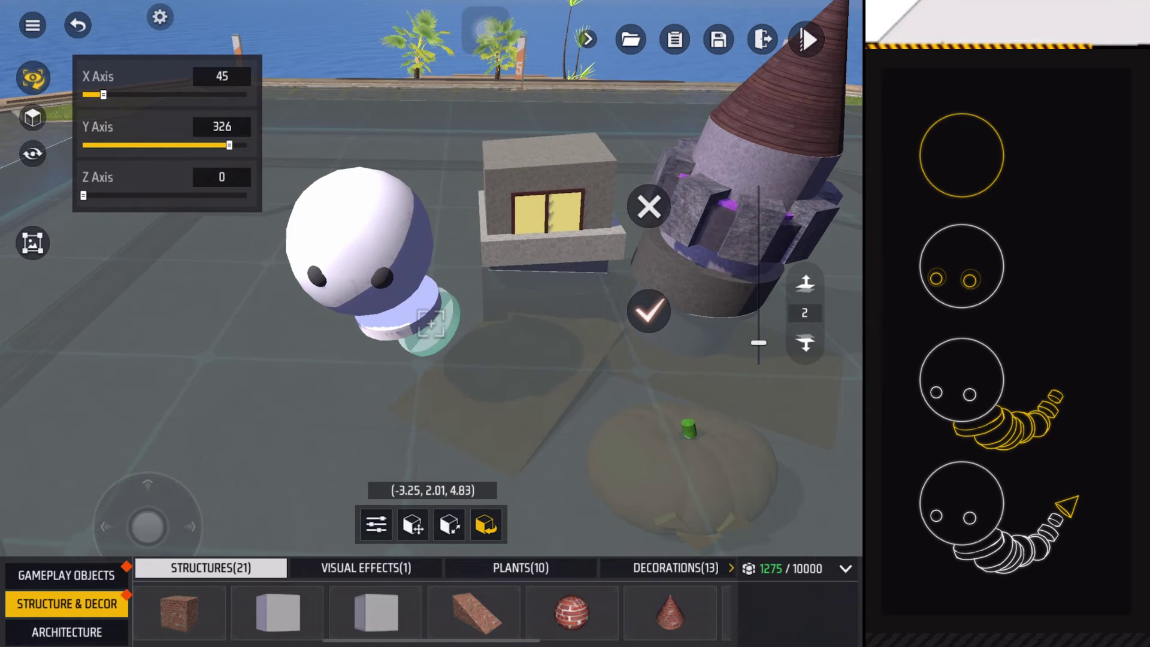
{"action": "left_click_drag", "start_coordinate": [96, 480], "coordinate": [108, 449]}
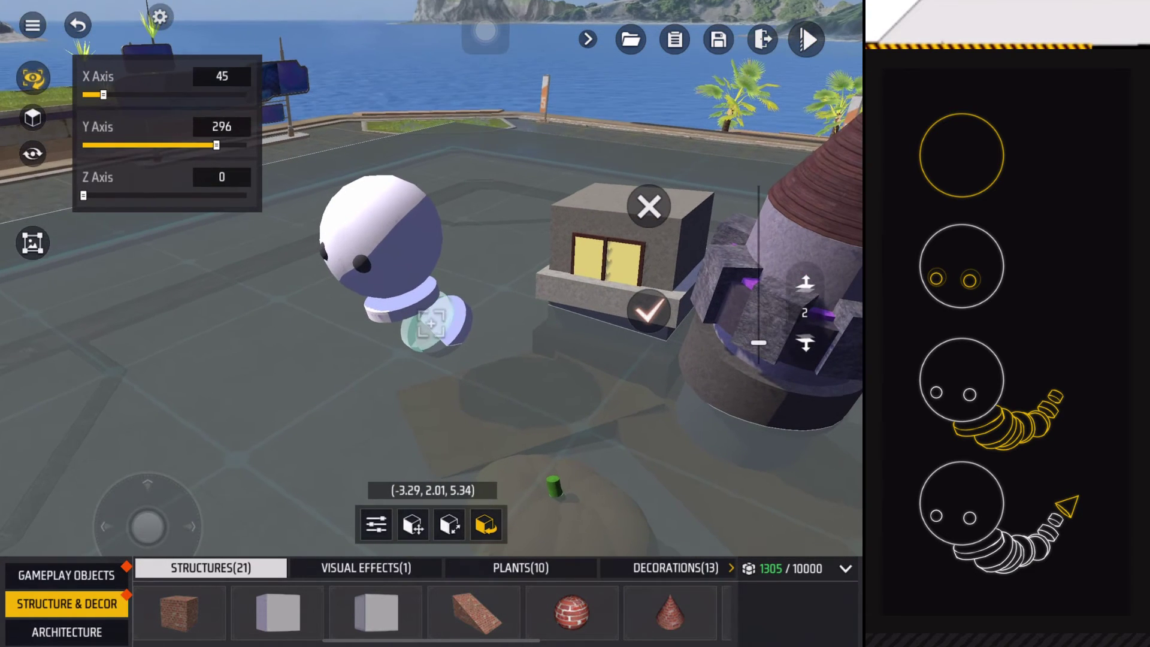
{"action": "left_click", "coordinate": [223, 76]}
{"action": "type", "text": "2."}
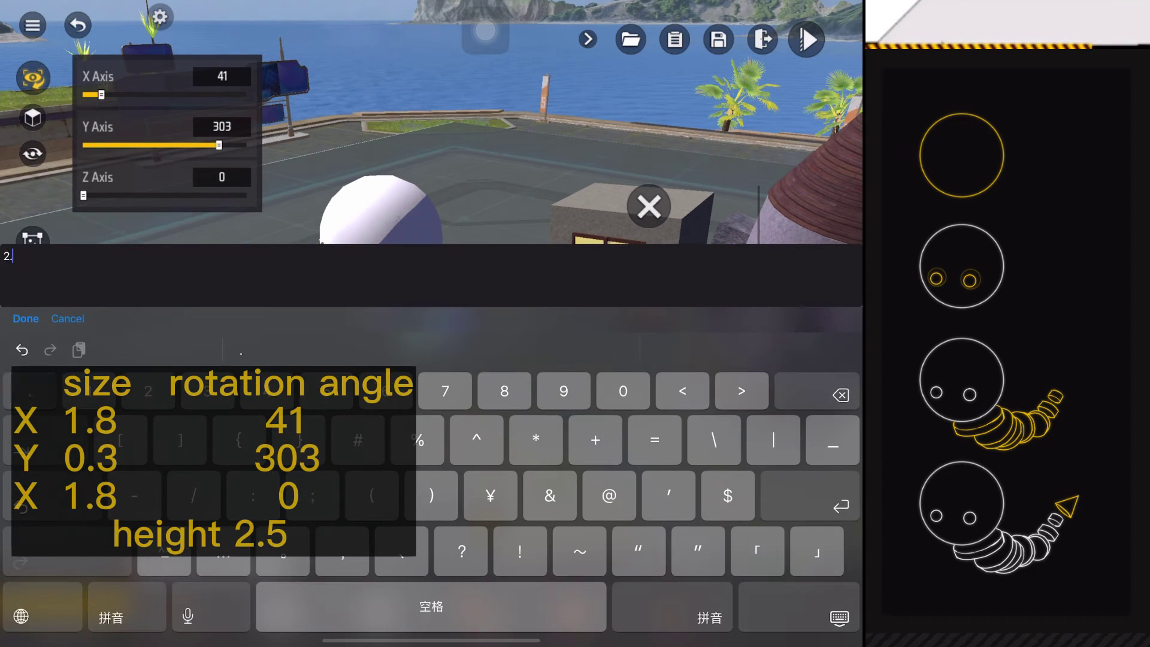
{"action": "key", "text": "Return"}
{"action": "left_click_drag", "start_coordinate": [539, 378], "coordinate": [431, 360]}
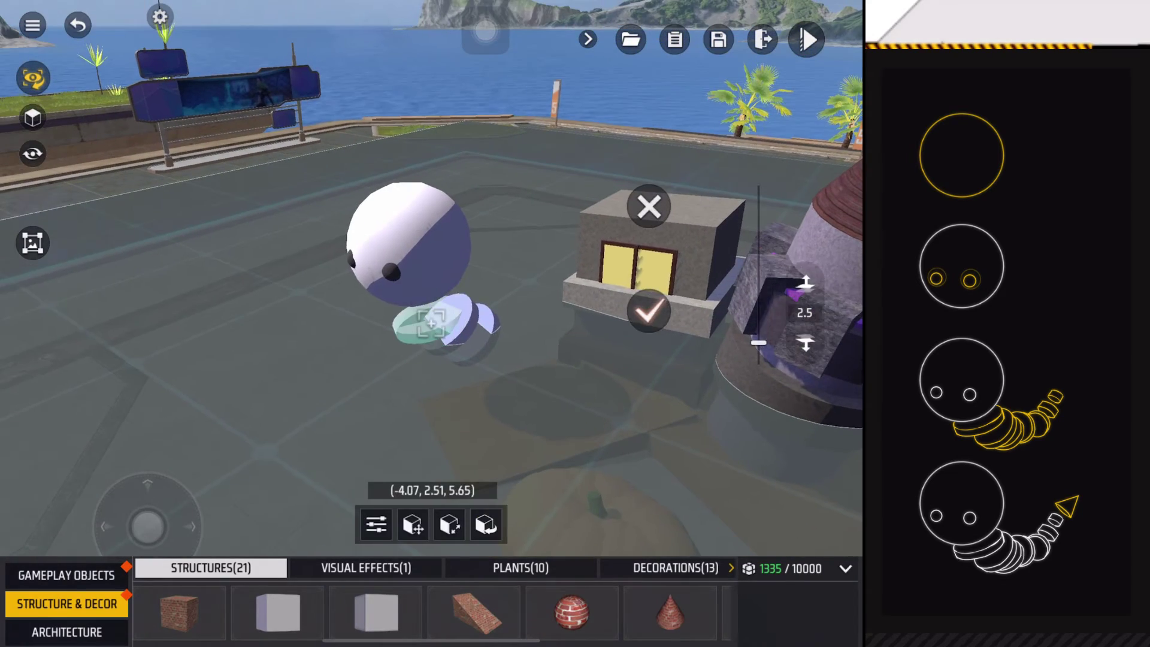
{"action": "left_click", "coordinate": [806, 313]}
{"action": "key", "text": "Return"}
Size the next two discs to 1.6, then 1.4, on X and Z.
{"action": "left_click_drag", "start_coordinate": [147, 526], "coordinate": [97, 490]}
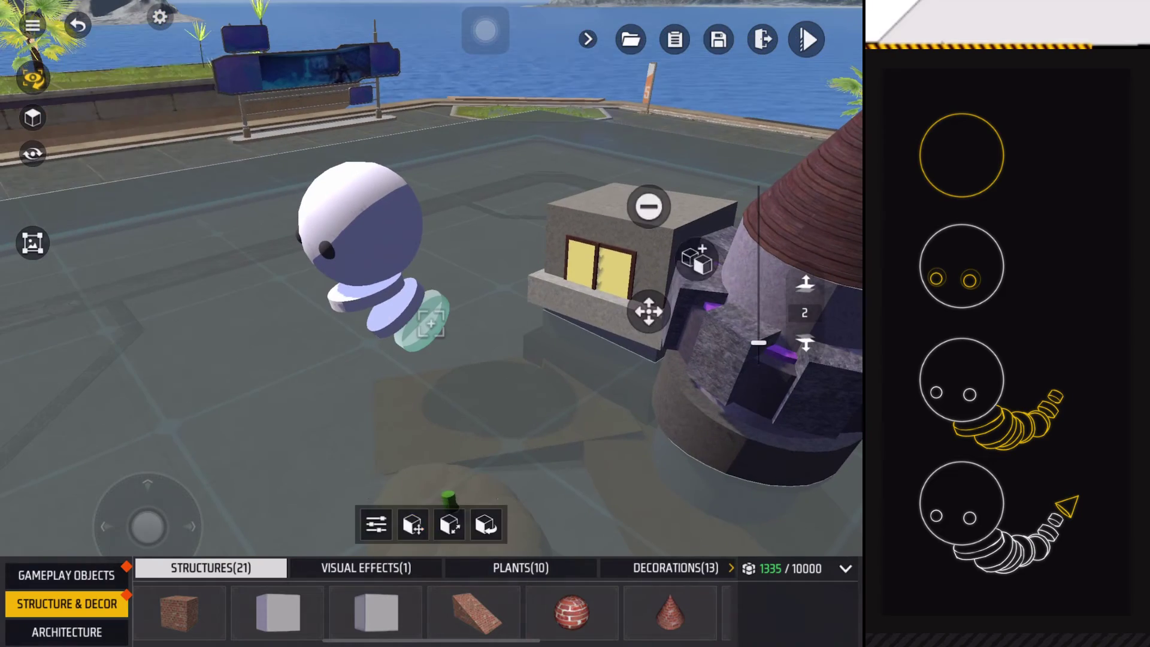
{"action": "left_click", "coordinate": [449, 525]}
{"action": "left_click", "coordinate": [221, 77]}
{"action": "type", "text": "1.6"}
{"action": "key", "text": "Return"}
{"action": "left_click", "coordinate": [221, 178]}
{"action": "type", "text": "1.6"}
{"action": "key", "text": "Return"}
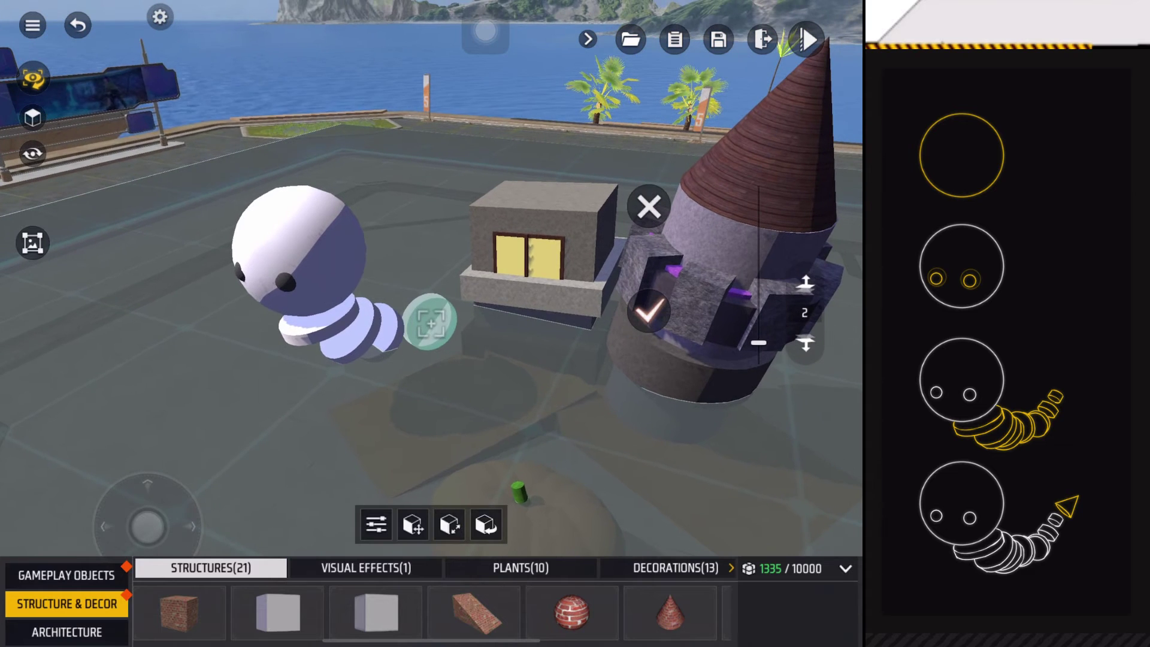
{"action": "left_click", "coordinate": [450, 525]}
{"action": "left_click", "coordinate": [221, 77]}
{"action": "type", "text": "1.4"}
{"action": "key", "text": "Return"}
{"action": "left_click", "coordinate": [221, 178]}
{"action": "type", "text": "1.4"}
{"action": "key", "text": "Return"}
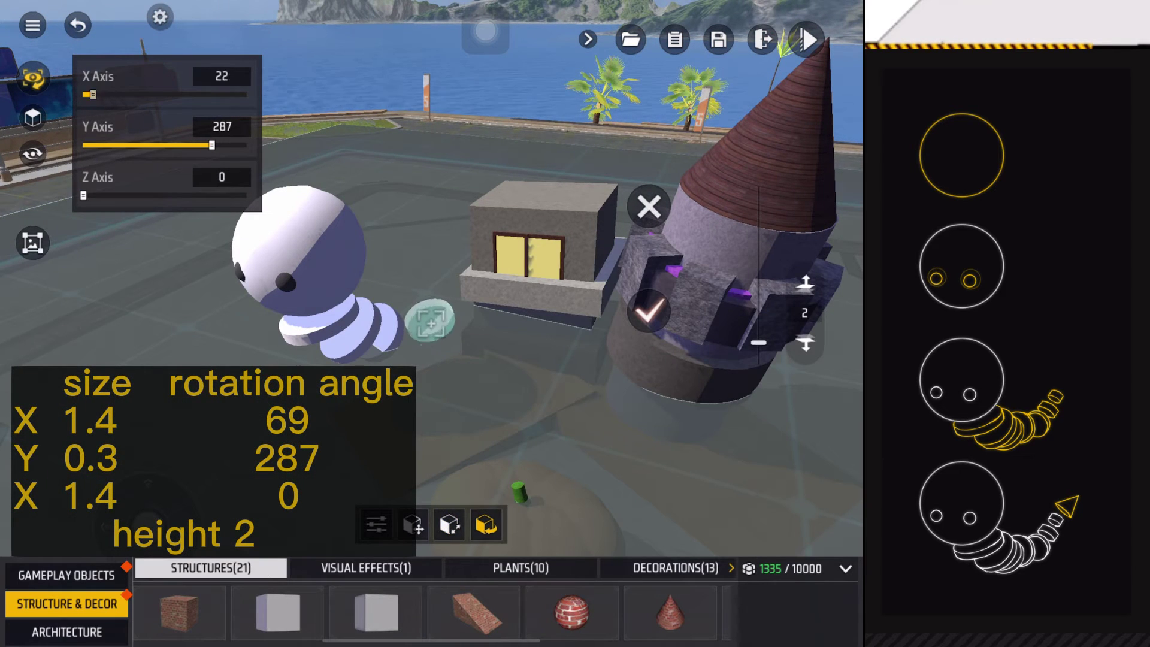
Tilt the 1.4 disc around its X axis, entering an exact rotation value.
{"action": "left_click_drag", "start_coordinate": [105, 95], "coordinate": [113, 94]}
{"action": "left_click_drag", "start_coordinate": [540, 405], "coordinate": [449, 404]}
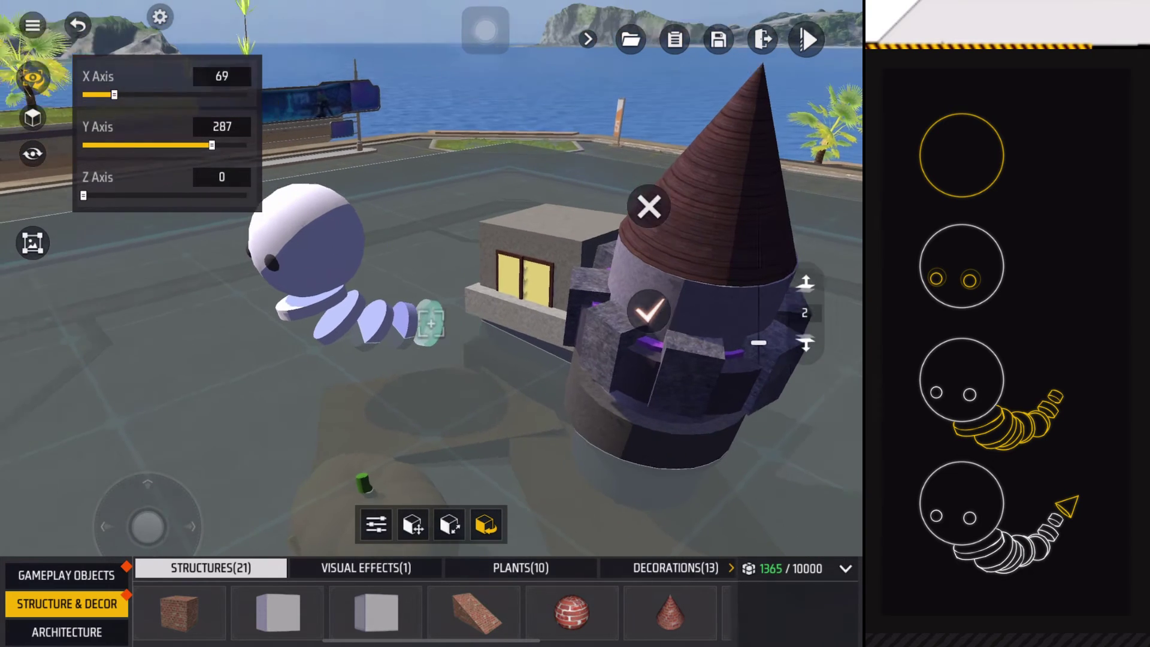
{"action": "left_click_drag", "start_coordinate": [113, 94], "coordinate": [127, 94]}
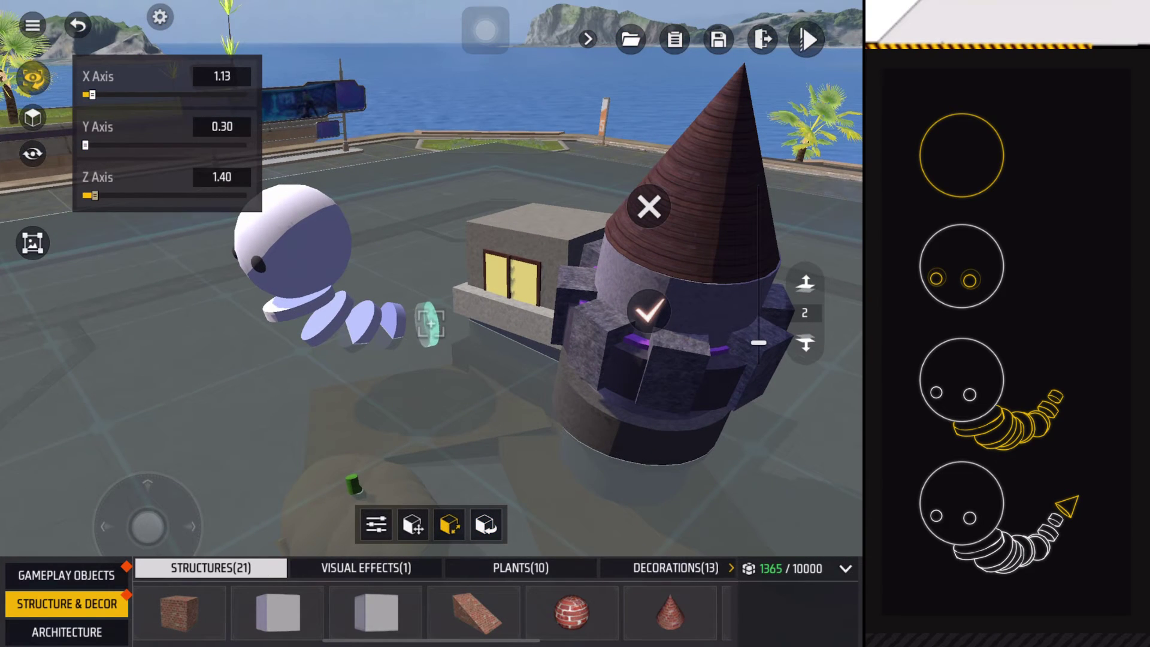
{"action": "left_click_drag", "start_coordinate": [540, 405], "coordinate": [449, 404]}
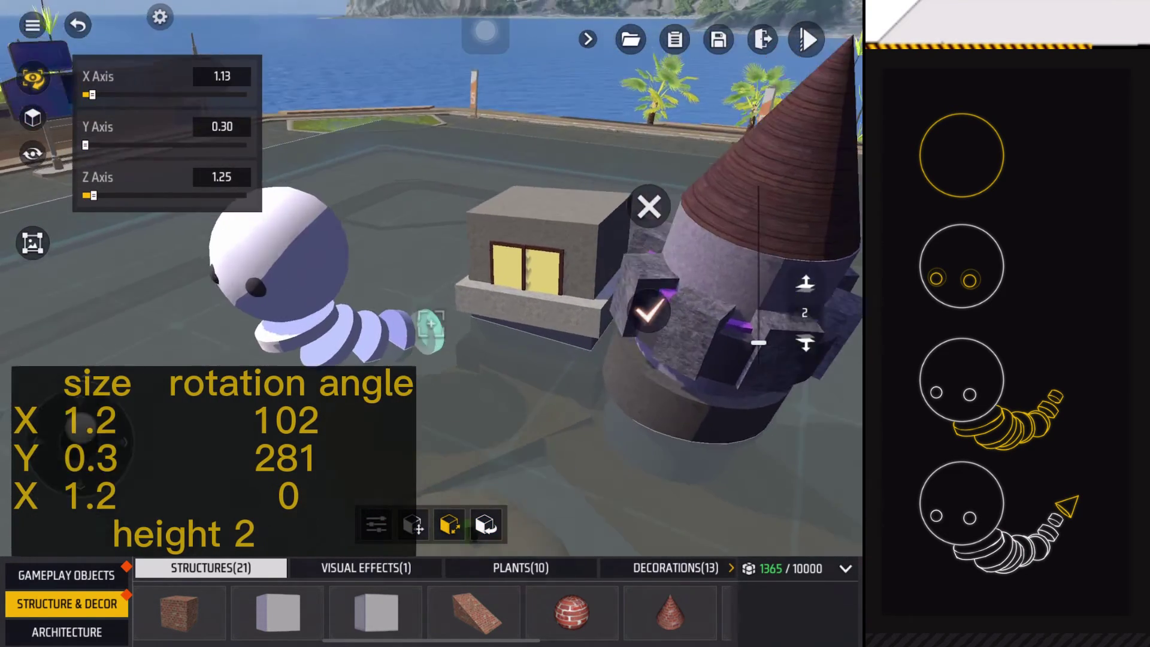
{"action": "left_click", "coordinate": [485, 525]}
{"action": "left_click_drag", "start_coordinate": [117, 94], "coordinate": [129, 95]}
{"action": "left_click_drag", "start_coordinate": [539, 405], "coordinate": [449, 405]}
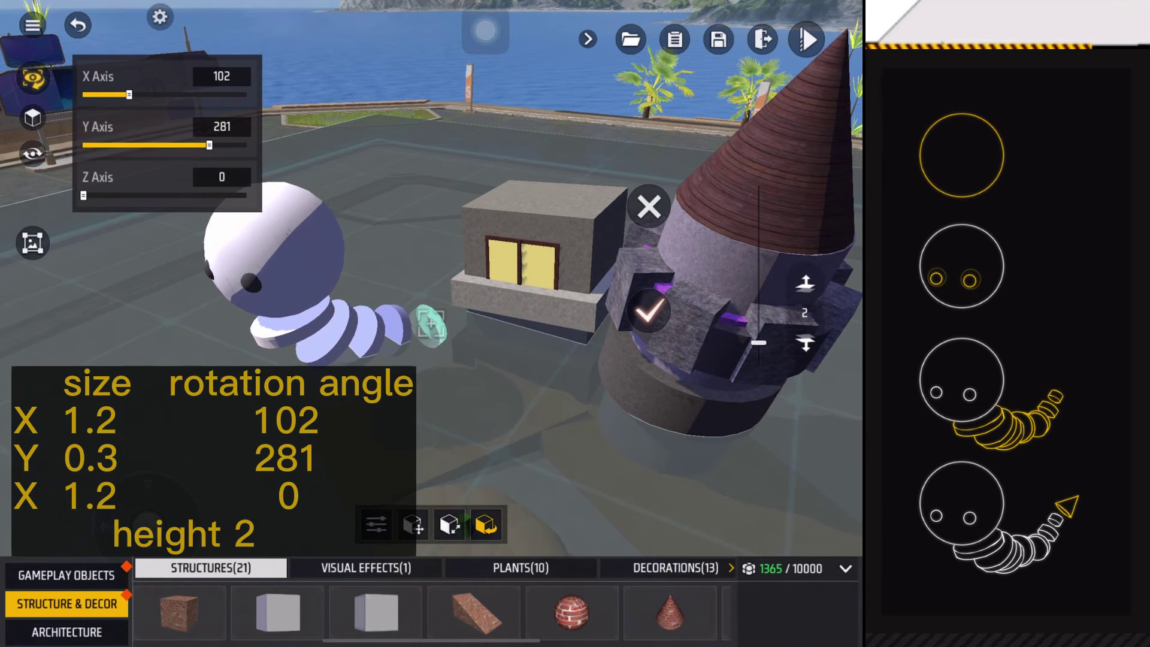
{"action": "left_click", "coordinate": [221, 76]}
{"action": "key", "text": "Return"}
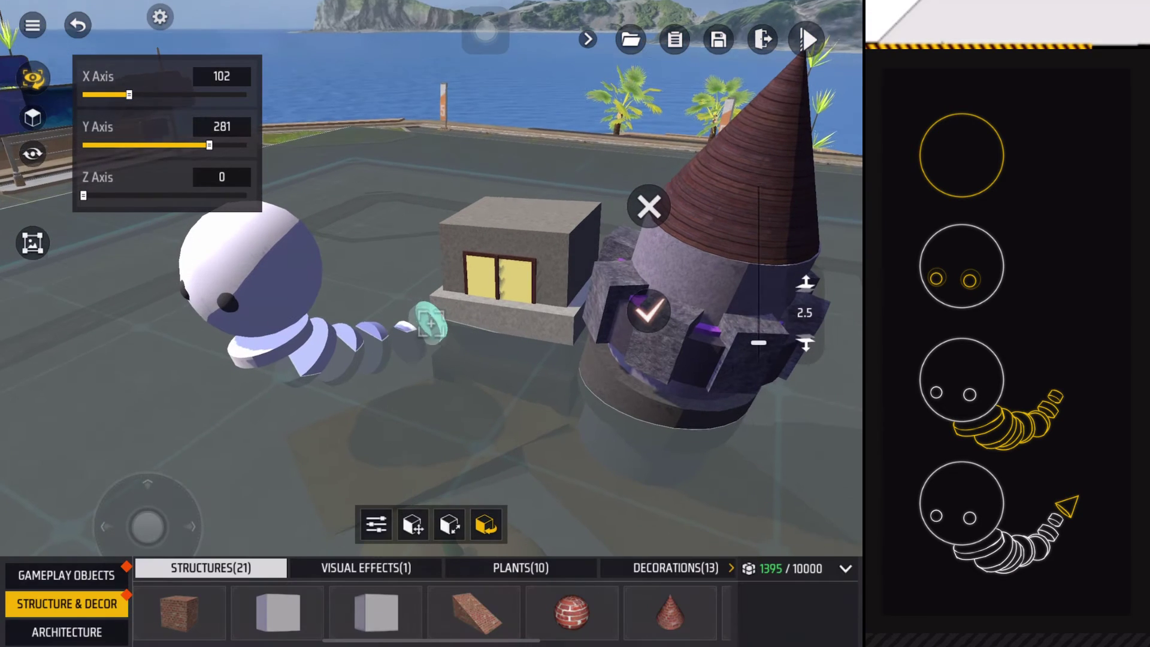
Rotate the disc on X and Z and shrink it along Z.
{"action": "left_click_drag", "start_coordinate": [146, 95], "coordinate": [143, 95]}
{"action": "left_click_drag", "start_coordinate": [540, 404], "coordinate": [404, 404]}
{"action": "left_click_drag", "start_coordinate": [82, 195], "coordinate": [156, 195]}
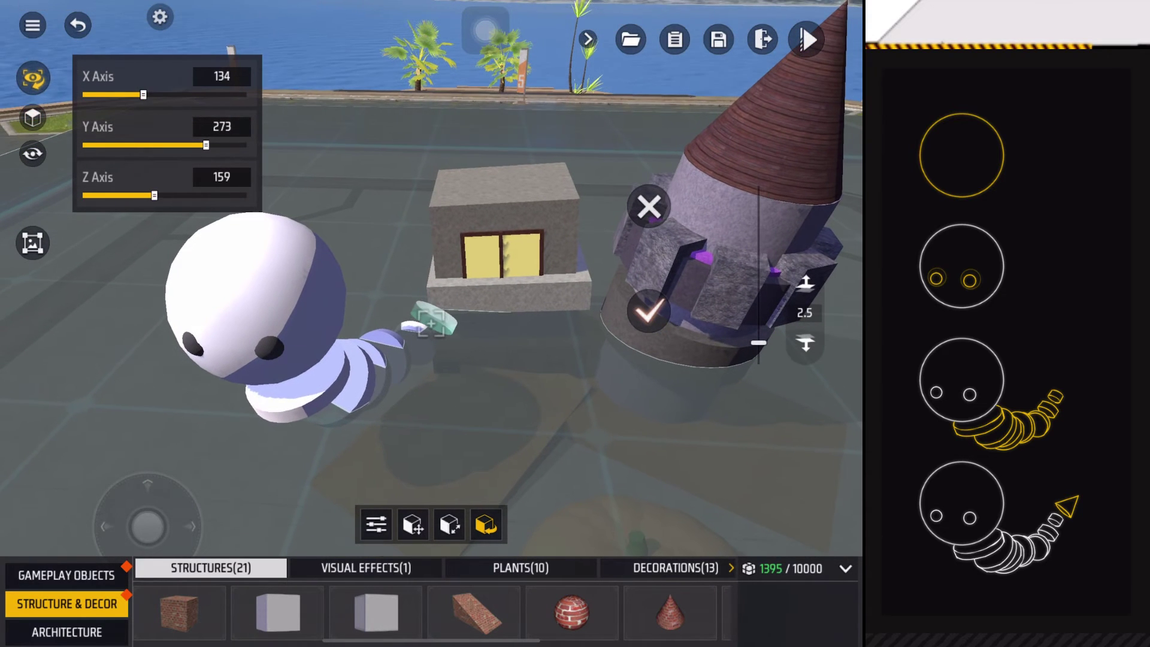
{"action": "left_click", "coordinate": [449, 525]}
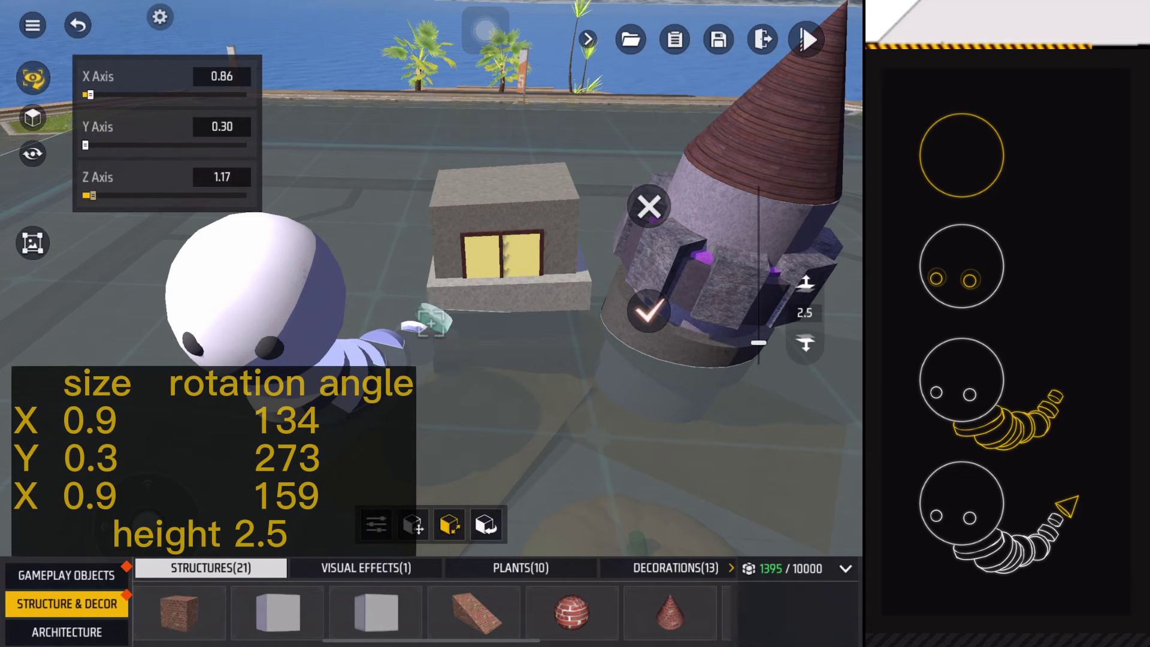
{"action": "left_click_drag", "start_coordinate": [89, 195], "coordinate": [86, 195]}
{"action": "left_click_drag", "start_coordinate": [539, 405], "coordinate": [449, 405]}
Give the last disc a new raise height and shrink it along X and Z.
{"action": "left_click", "coordinate": [804, 312]}
{"action": "left_click", "coordinate": [26, 319]}
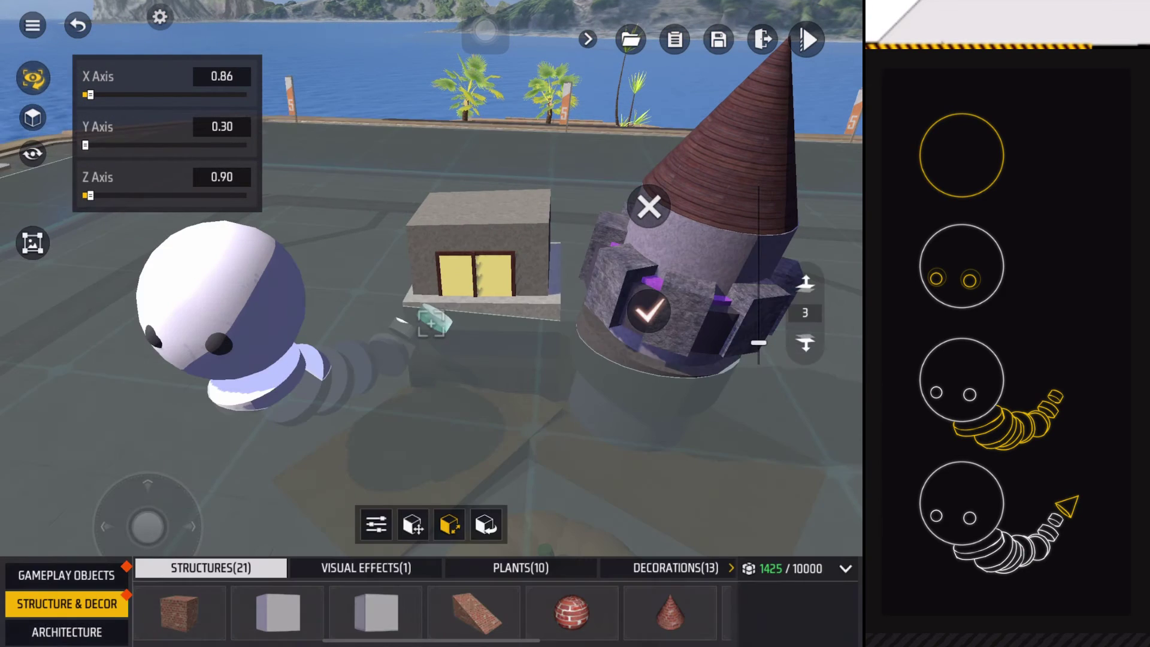
{"action": "left_click_drag", "start_coordinate": [87, 94], "coordinate": [85, 94]}
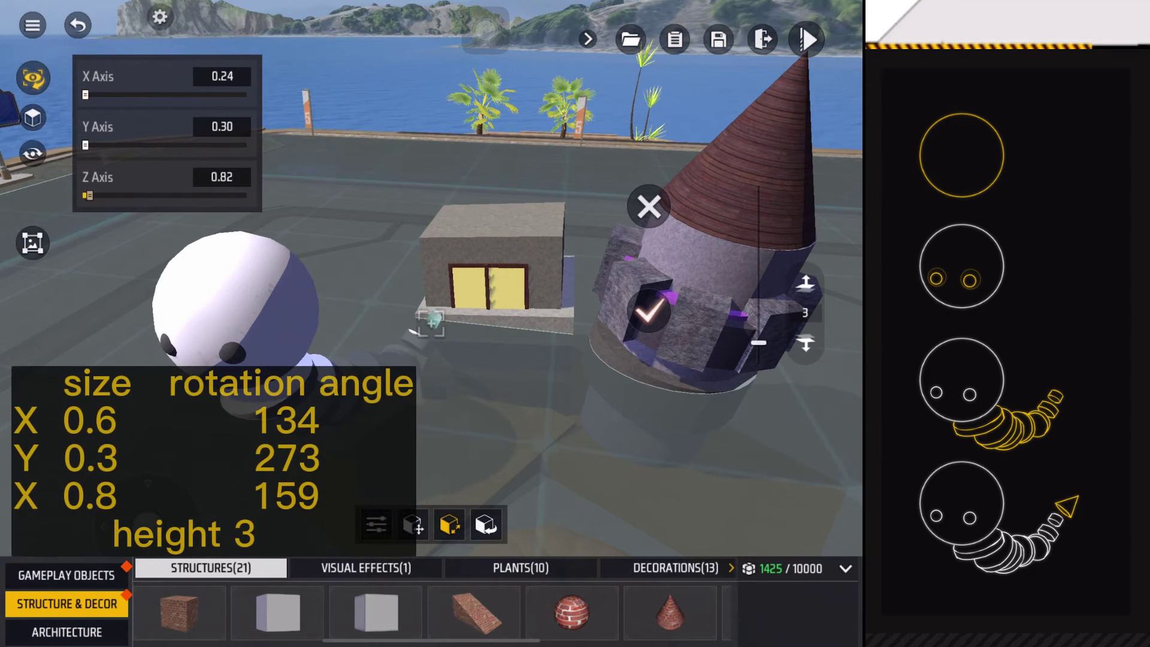
{"action": "left_click_drag", "start_coordinate": [539, 360], "coordinate": [540, 371]}
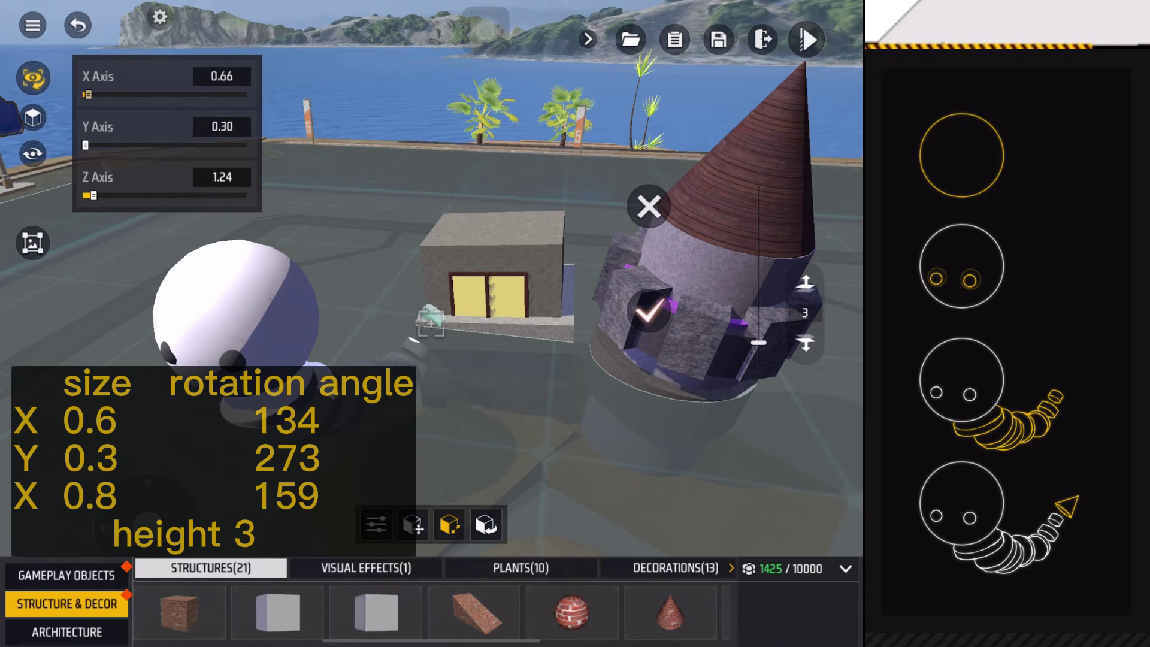
{"action": "left_click_drag", "start_coordinate": [87, 95], "coordinate": [85, 94]}
{"action": "left_click_drag", "start_coordinate": [91, 195], "coordinate": [87, 195]}
Add a cone, rotate it on Y, X and Z, and raise it to height 3.5.
{"action": "left_click_drag", "start_coordinate": [117, 501], "coordinate": [145, 500]}
{"action": "left_click", "coordinate": [670, 613]}
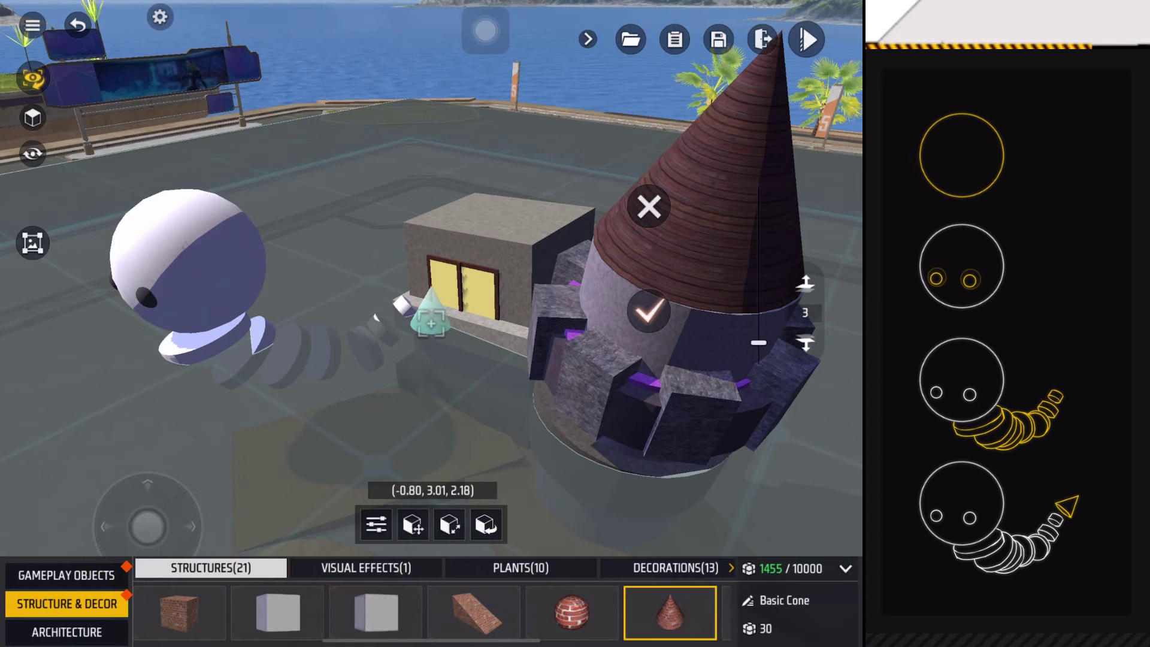
{"action": "left_click", "coordinate": [485, 525]}
{"action": "mouse_move", "coordinate": [144, 145]}
{"action": "left_mouse_down"}
{"action": "mouse_move", "coordinate": [169, 145]}
{"action": "mouse_move", "coordinate": [142, 145]}
{"action": "left_mouse_up"}
{"action": "left_click", "coordinate": [222, 127]}
{"action": "left_click_drag", "start_coordinate": [146, 95], "coordinate": [162, 95]}
{"action": "left_click", "coordinate": [222, 77]}
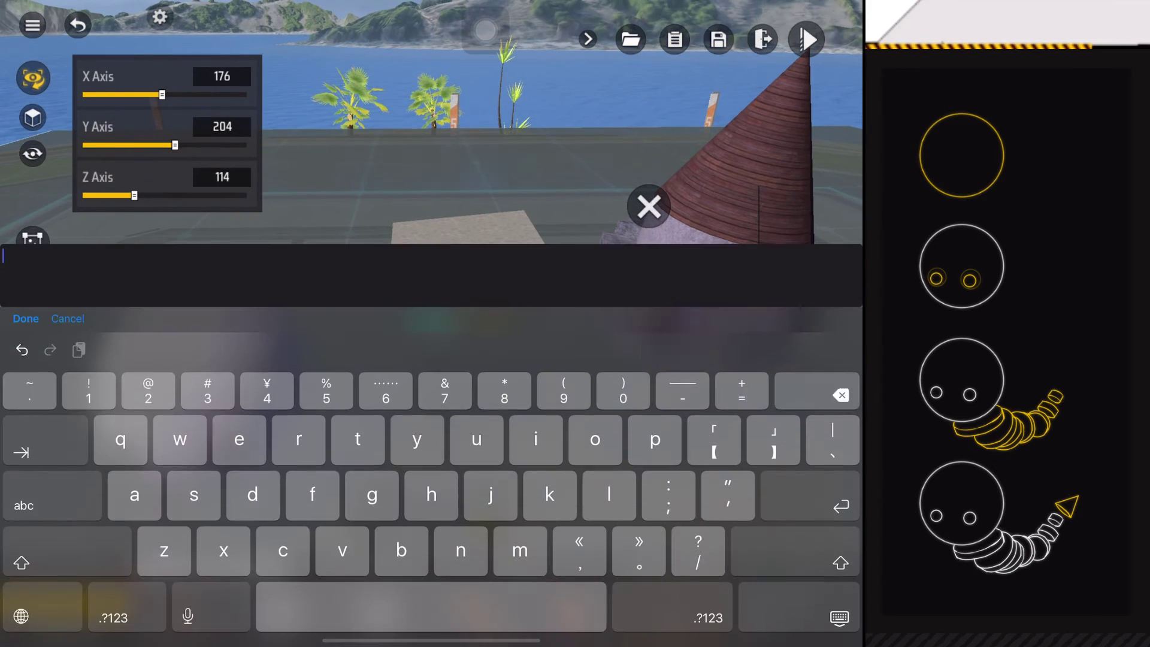
{"action": "type", "text": "3.5"}
{"action": "key", "text": "Return"}
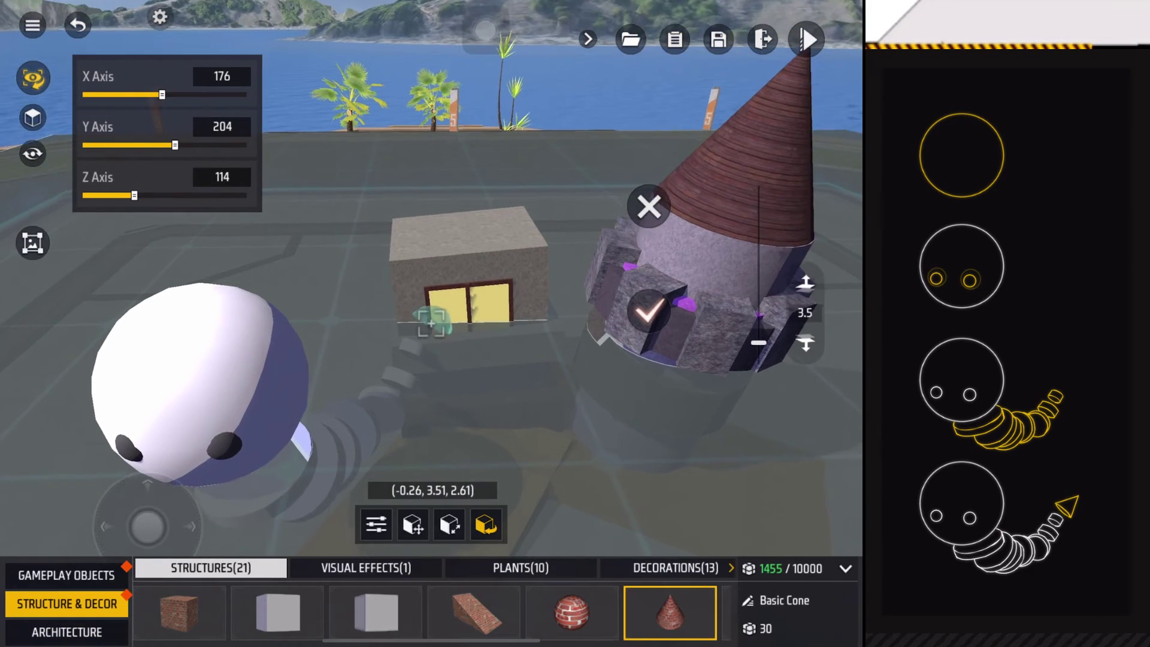
{"action": "left_click_drag", "start_coordinate": [134, 194], "coordinate": [153, 195]}
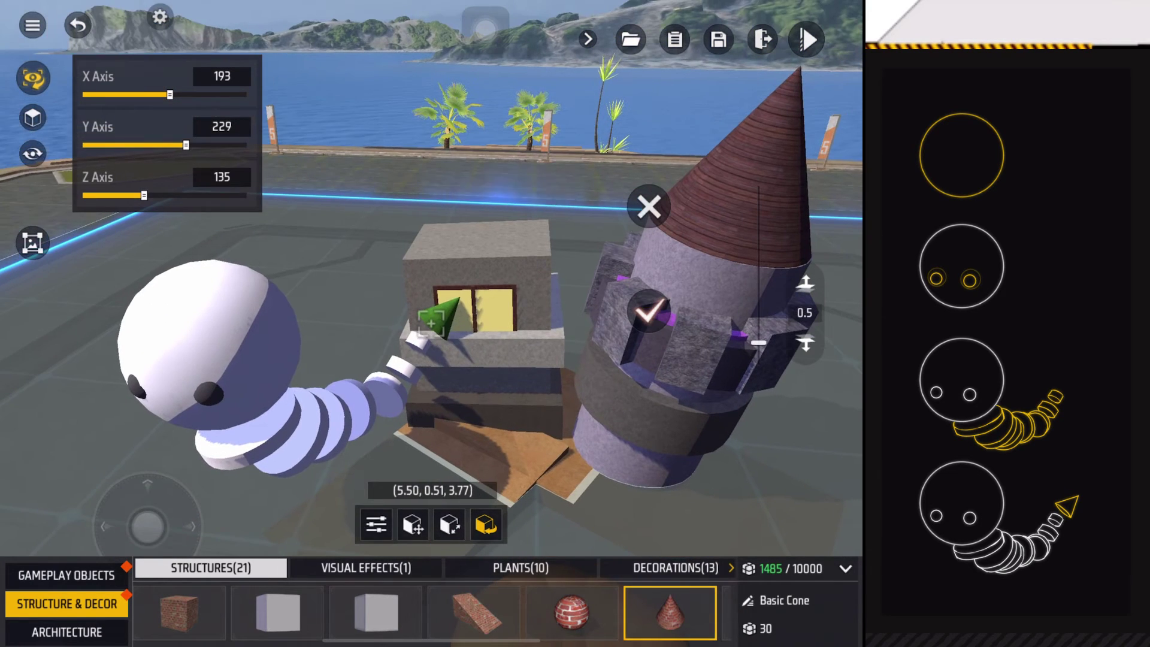
Place the cone at the tail end and replace its green texture with a plain colour.
{"action": "left_click", "coordinate": [649, 309]}
{"action": "left_click", "coordinate": [375, 588]}
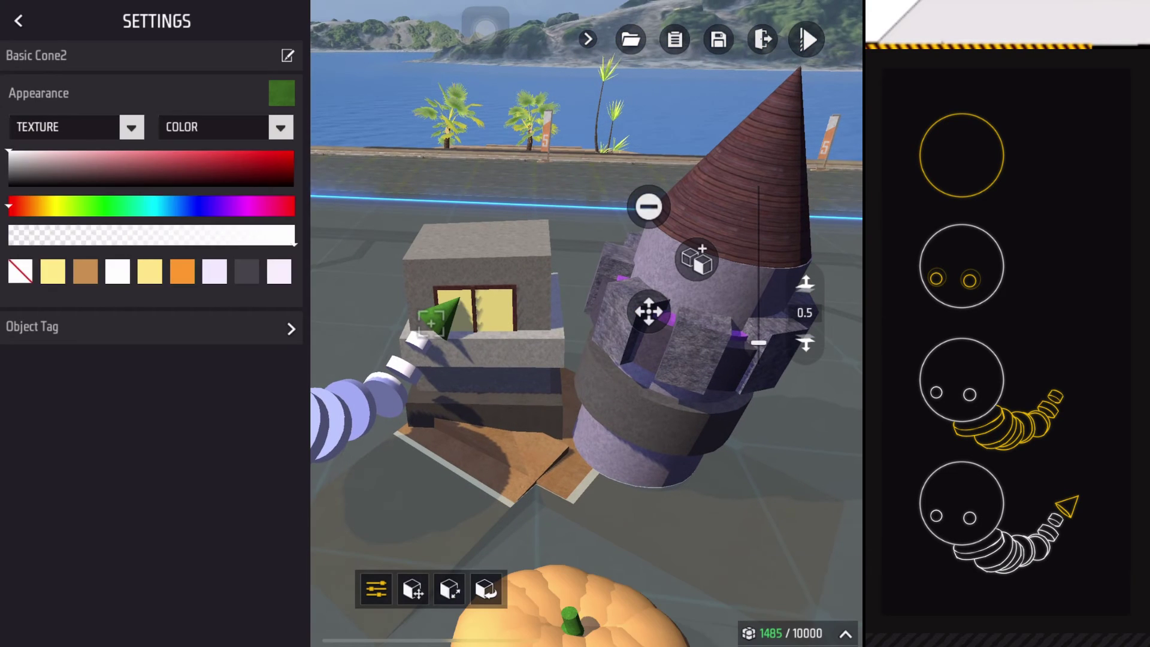
{"action": "left_click", "coordinate": [132, 127]}
{"action": "left_click", "coordinate": [31, 170]}
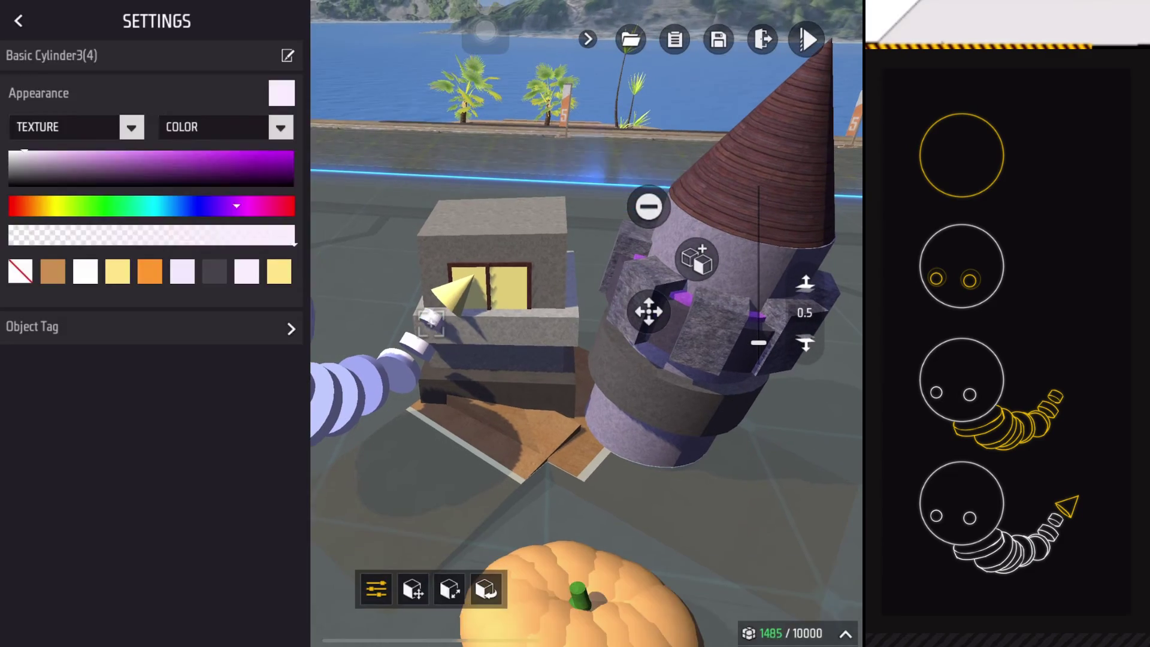
{"action": "left_click", "coordinate": [19, 20]}
{"action": "scroll", "coordinate": [432, 324], "scroll_direction": "down", "scroll_amount": 3}
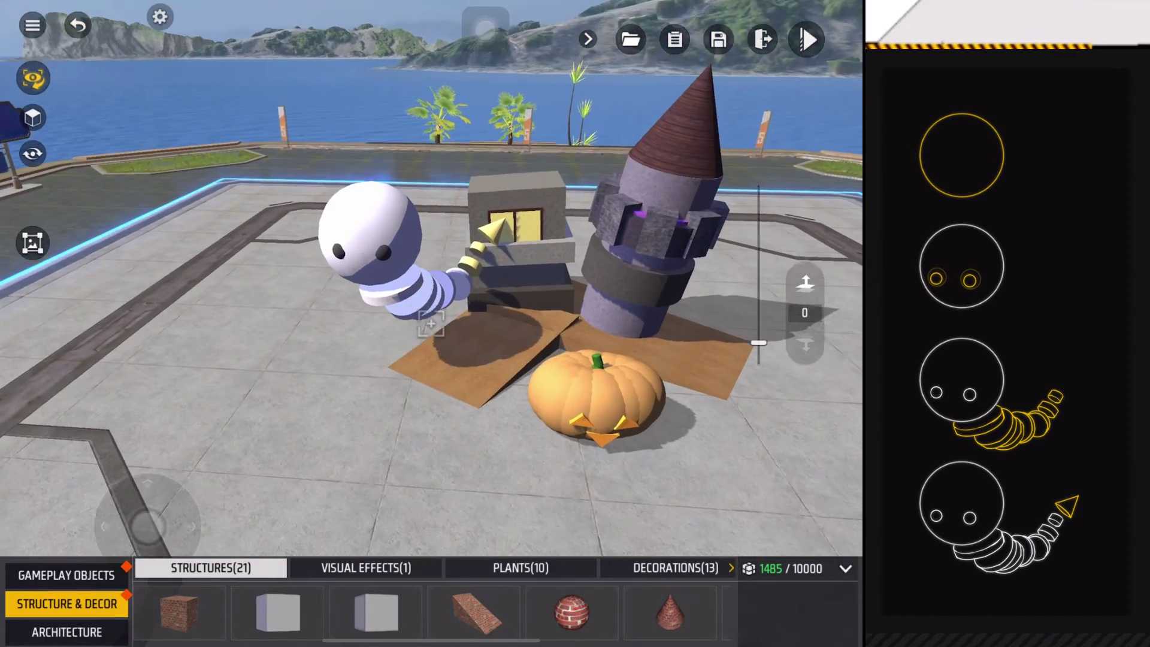
Place a Basic sphere in an empty spot, scaled to double size.
{"action": "left_click_drag", "start_coordinate": [540, 405], "coordinate": [359, 405]}
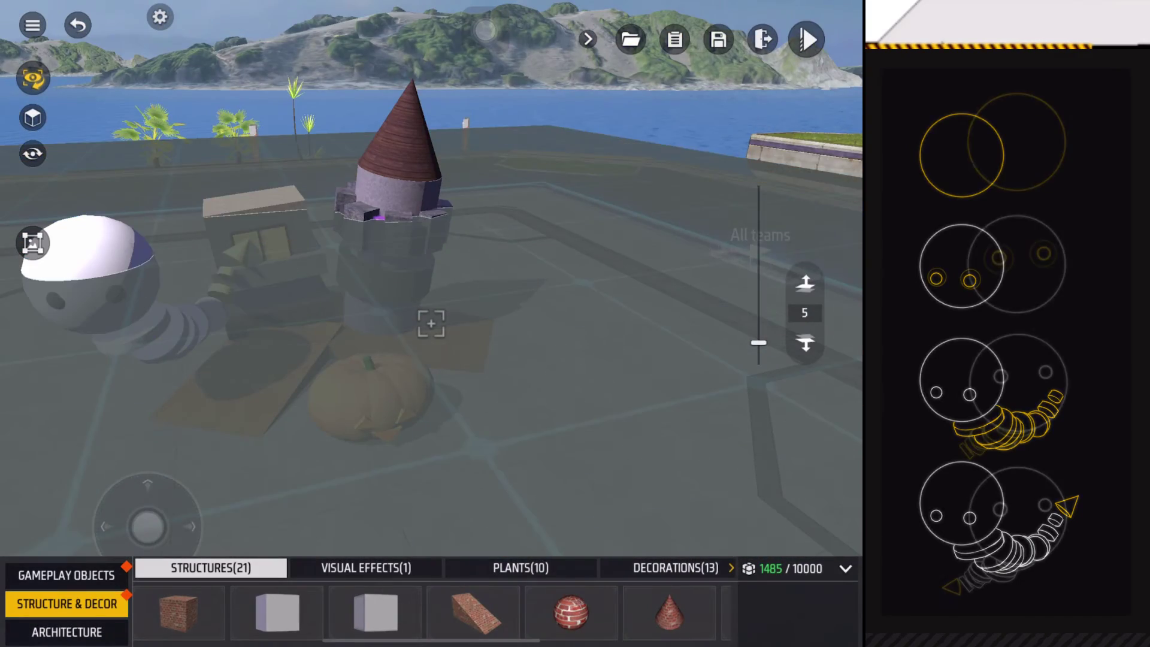
{"action": "left_click", "coordinate": [571, 613]}
{"action": "left_click", "coordinate": [372, 525]}
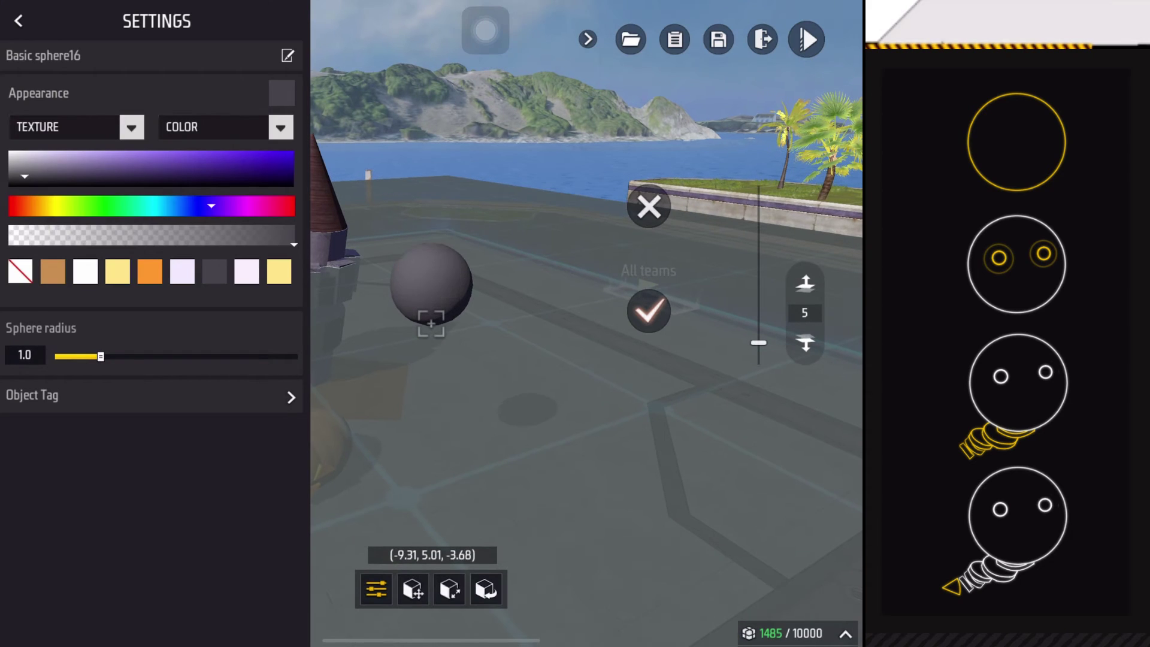
{"action": "left_click", "coordinate": [18, 20]}
{"action": "left_click", "coordinate": [450, 523]}
{"action": "left_click_drag", "start_coordinate": [87, 95], "coordinate": [94, 94]}
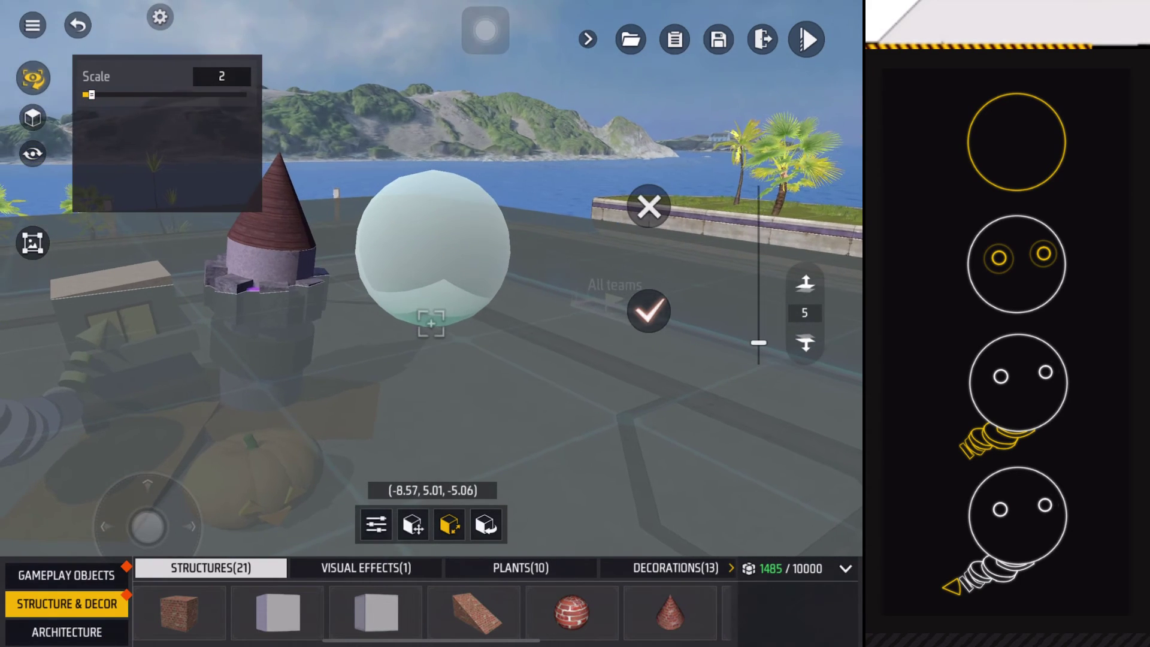
{"action": "left_click_drag", "start_coordinate": [630, 404], "coordinate": [503, 405]}
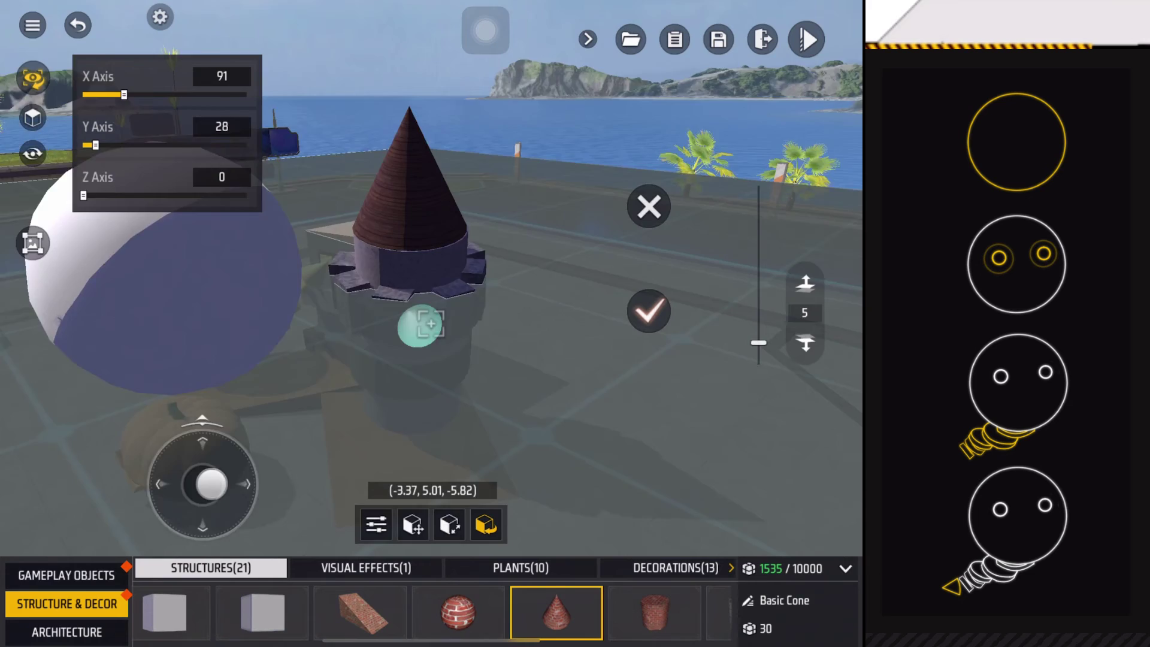
{"action": "left_click", "coordinate": [649, 310]}
Add a small cone beside the sphere and tilt it on X and Y.
{"action": "left_click_drag", "start_coordinate": [149, 526], "coordinate": [128, 509]}
{"action": "left_click", "coordinate": [557, 613]}
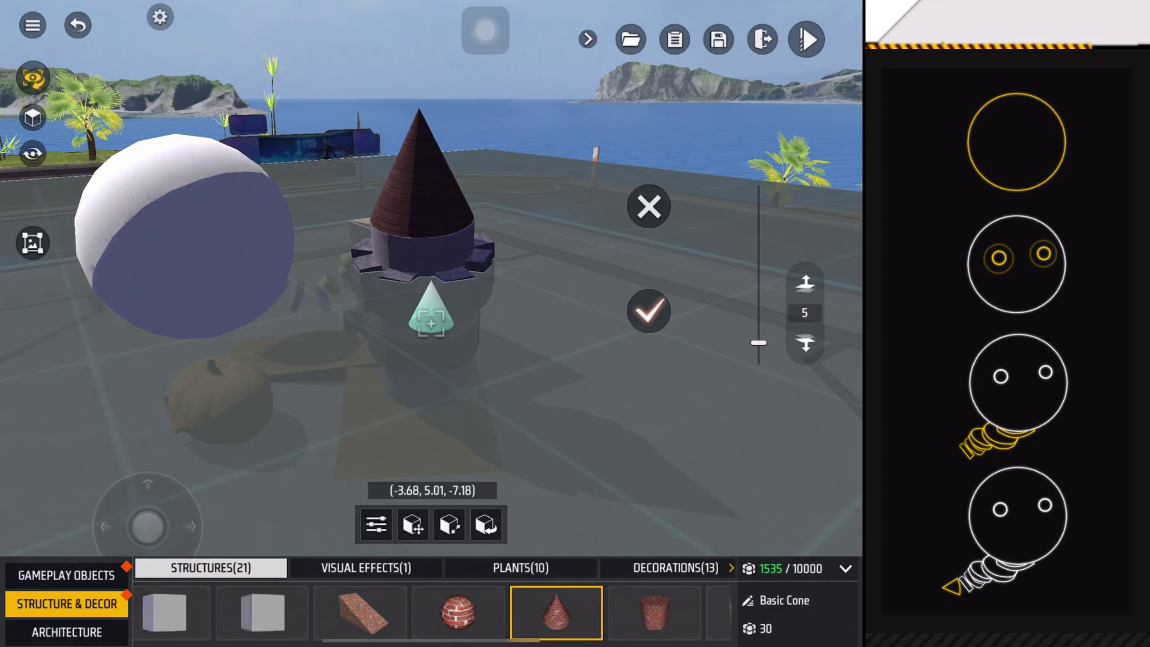
{"action": "left_click", "coordinate": [375, 522]}
{"action": "left_click", "coordinate": [19, 20]}
{"action": "left_click", "coordinate": [486, 524]}
{"action": "left_click_drag", "start_coordinate": [83, 95], "coordinate": [110, 95]}
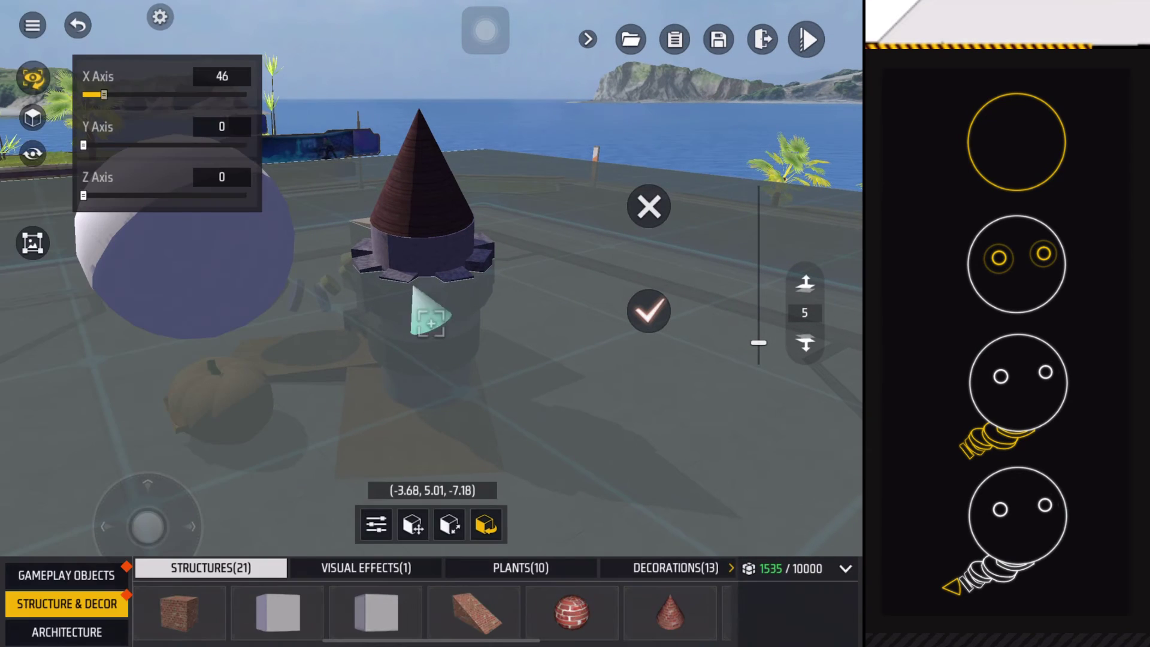
{"action": "left_click_drag", "start_coordinate": [148, 526], "coordinate": [135, 508]}
{"action": "left_click_drag", "start_coordinate": [97, 145], "coordinate": [140, 145]}
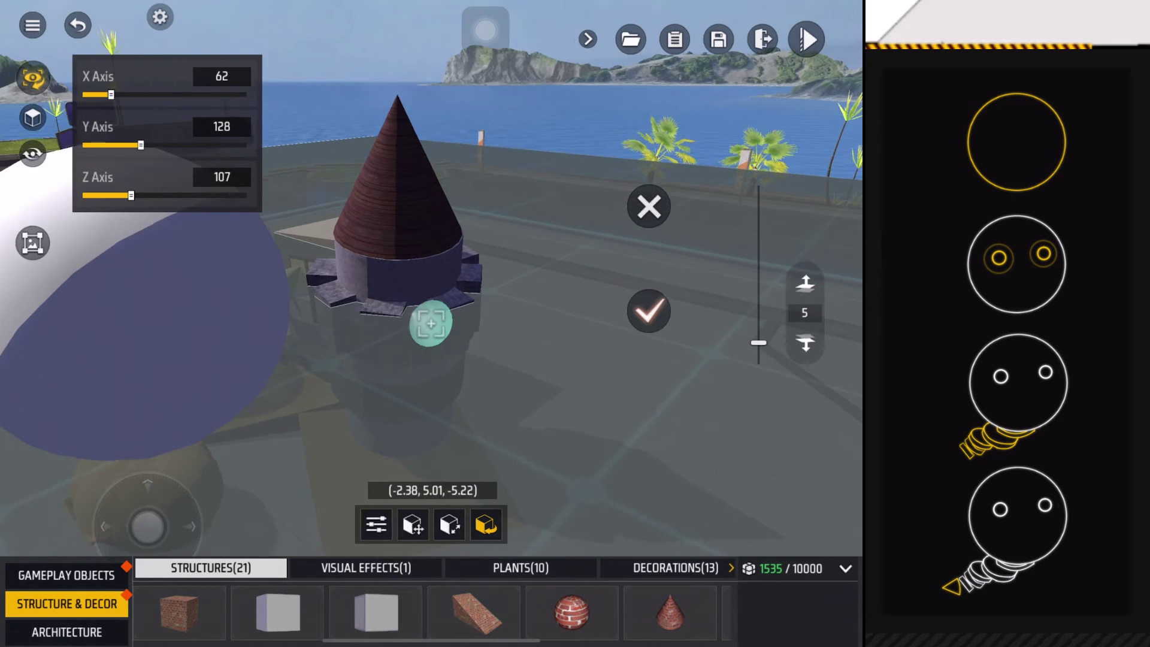
{"action": "left_click_drag", "start_coordinate": [148, 525], "coordinate": [162, 504]}
Confirm the cone, then add a cylinder disc sized 0.8 on X and Z.
{"action": "left_click", "coordinate": [649, 311]}
{"action": "left_click_drag", "start_coordinate": [540, 405], "coordinate": [360, 387]}
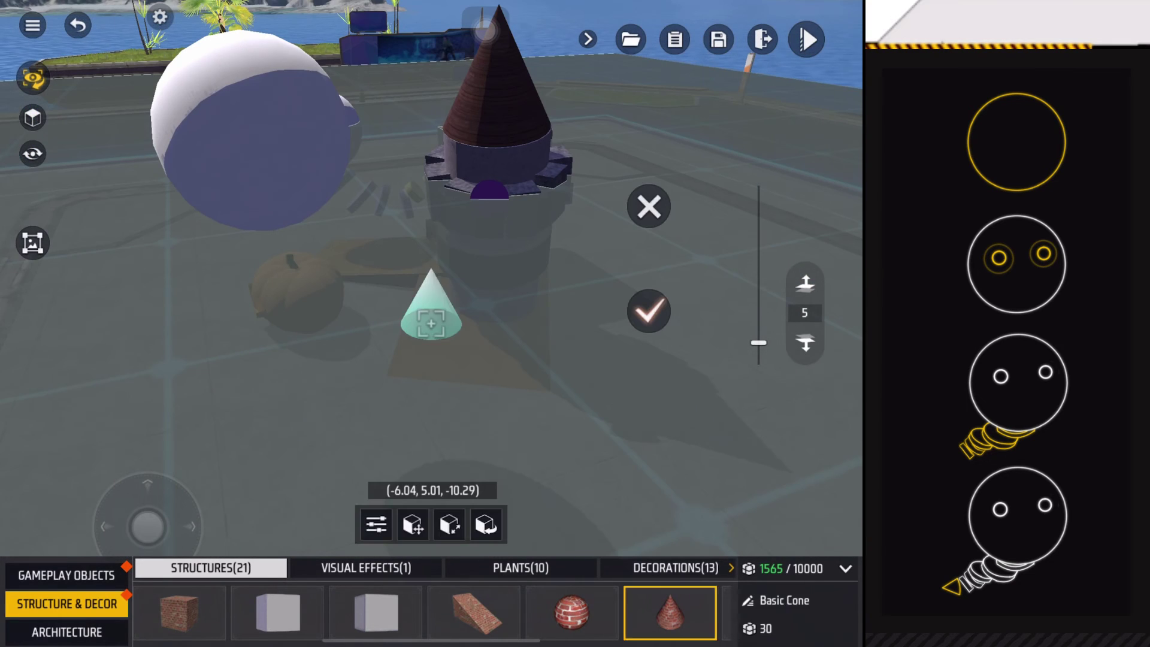
{"action": "left_click", "coordinate": [376, 524]}
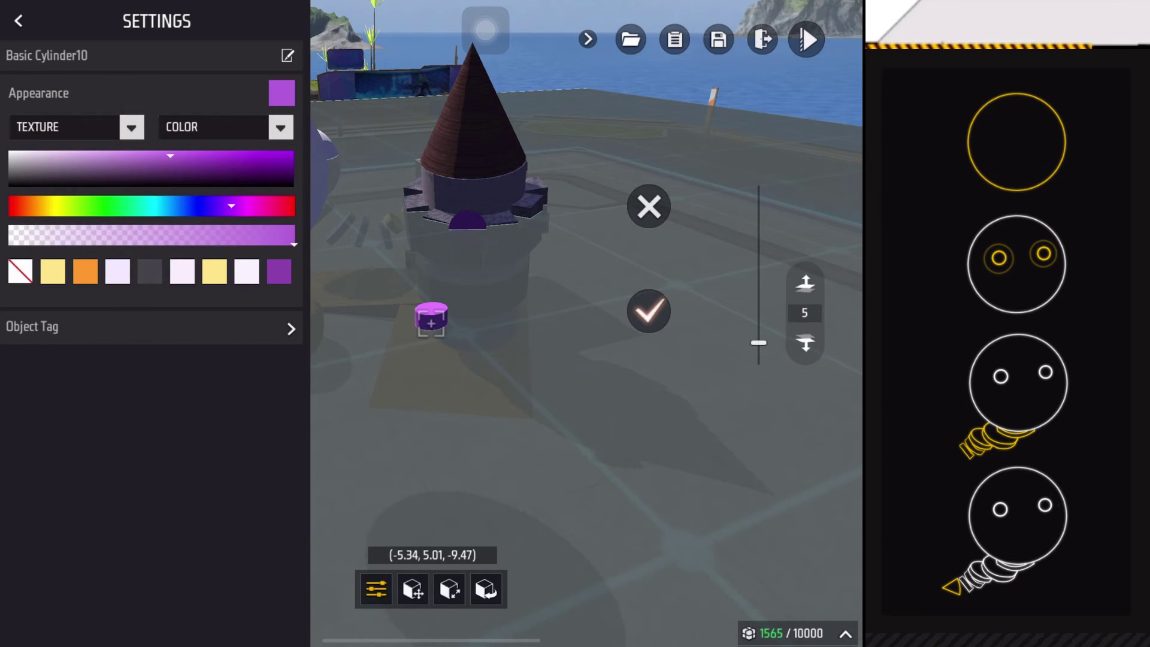
{"action": "left_click", "coordinate": [450, 589]}
{"action": "left_click_drag", "start_coordinate": [86, 93], "coordinate": [90, 93]}
{"action": "left_click", "coordinate": [222, 77]}
{"action": "type", "text": "0."}
{"action": "left_click", "coordinate": [26, 318]}
{"action": "left_click", "coordinate": [222, 177]}
{"action": "type", "text": "0.8"}
{"action": "left_click", "coordinate": [26, 319]}
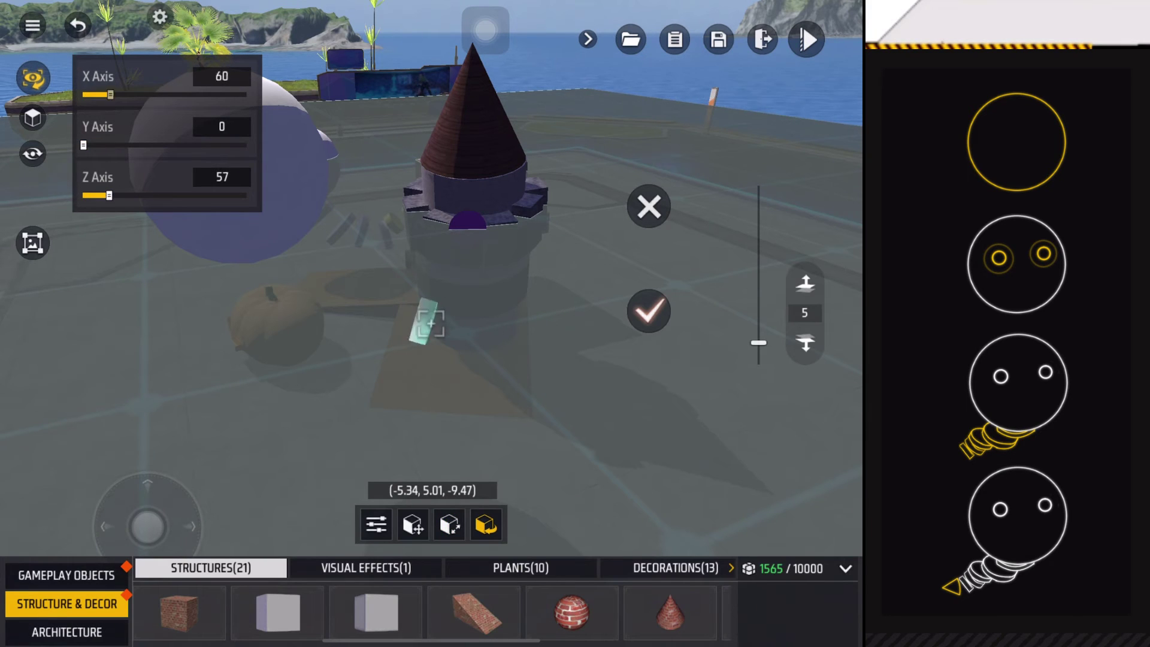
Rotate the next disc around Y, size it 1.00, and raise it to height 5.4.
{"action": "left_click_drag", "start_coordinate": [84, 145], "coordinate": [224, 144]}
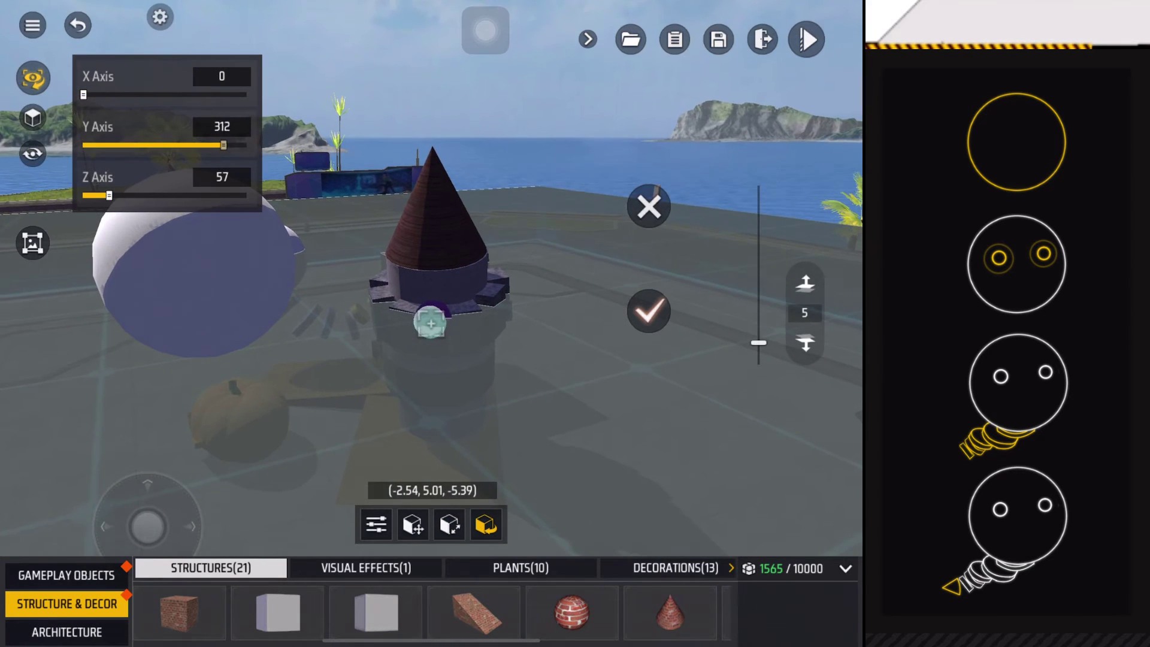
{"action": "left_click", "coordinate": [222, 77]}
{"action": "type", "text": "1"}
{"action": "left_click", "coordinate": [222, 177]}
{"action": "type", "text": "1"}
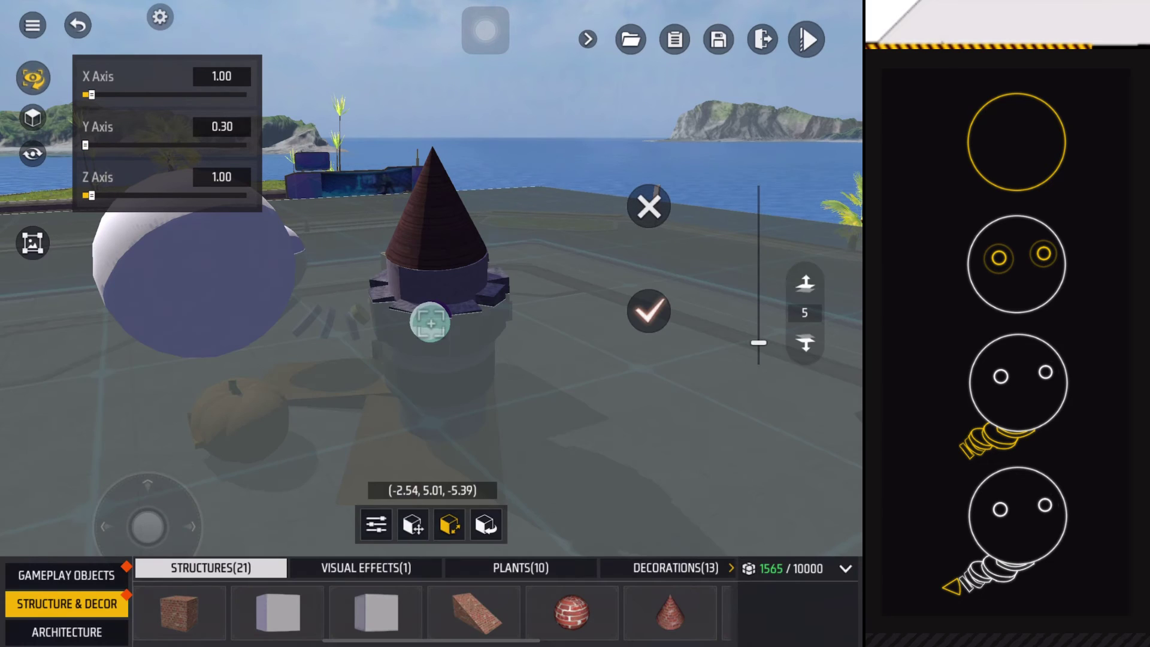
{"action": "mouse_move", "coordinate": [449, 404]}
{"action": "left_mouse_down"}
{"action": "mouse_move", "coordinate": [584, 387]}
{"action": "mouse_move", "coordinate": [450, 404]}
{"action": "left_mouse_up"}
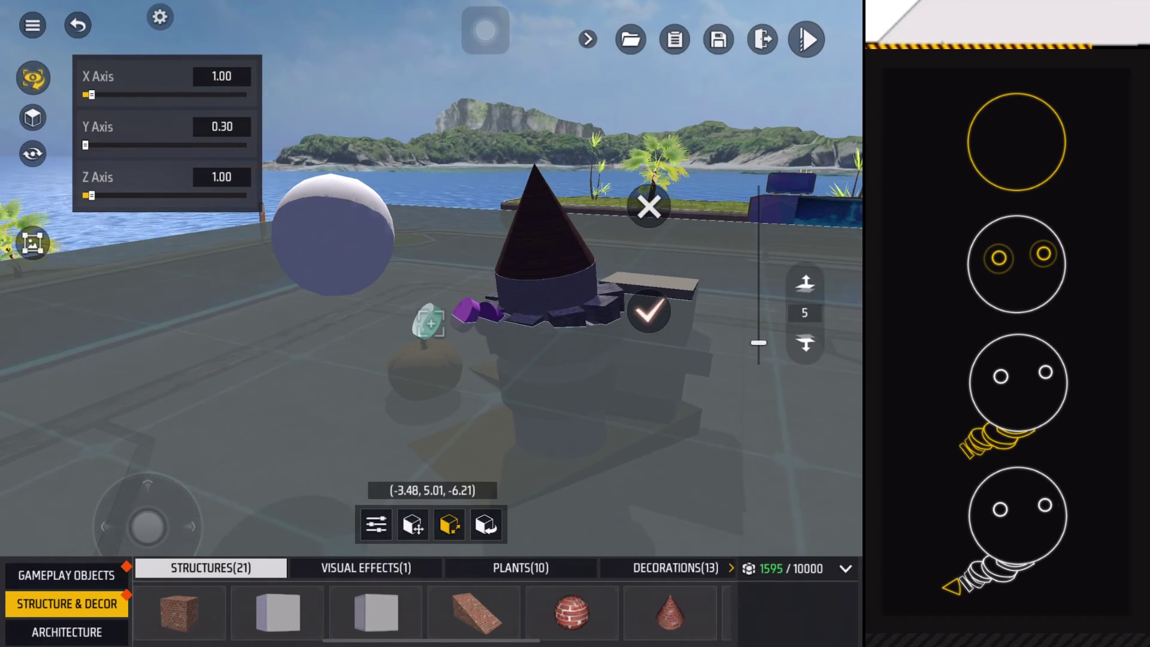
{"action": "left_click", "coordinate": [222, 77]}
{"action": "type", "text": "1.20"}
{"action": "left_click", "coordinate": [486, 525]}
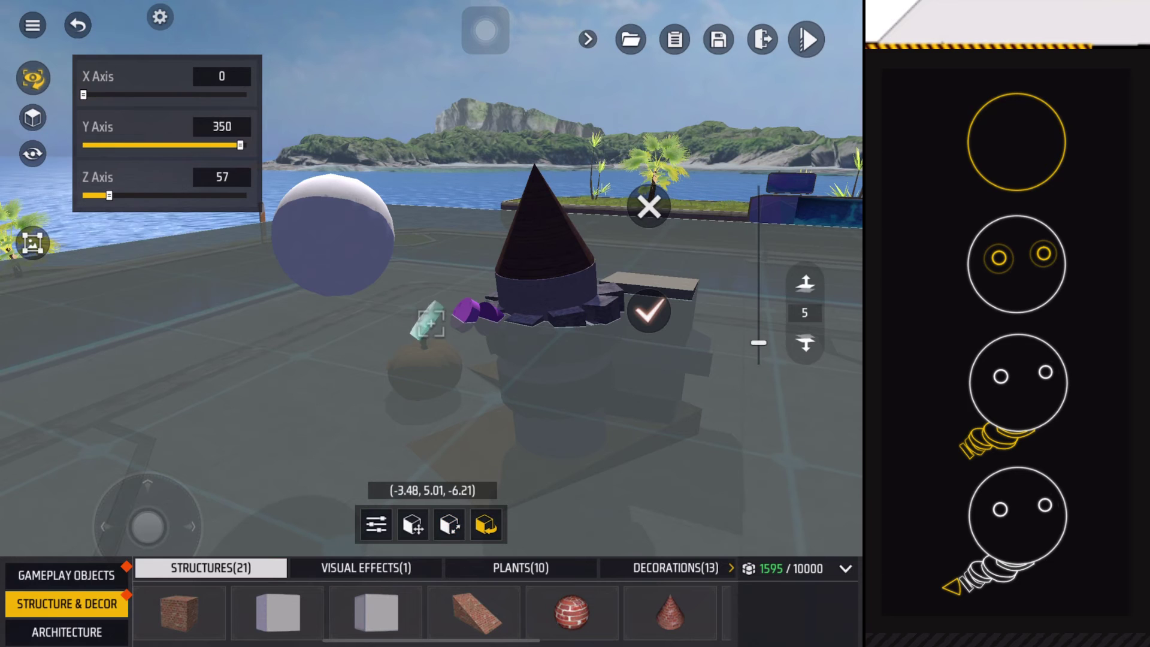
{"action": "left_click", "coordinate": [805, 312]}
{"action": "type", "text": "."}
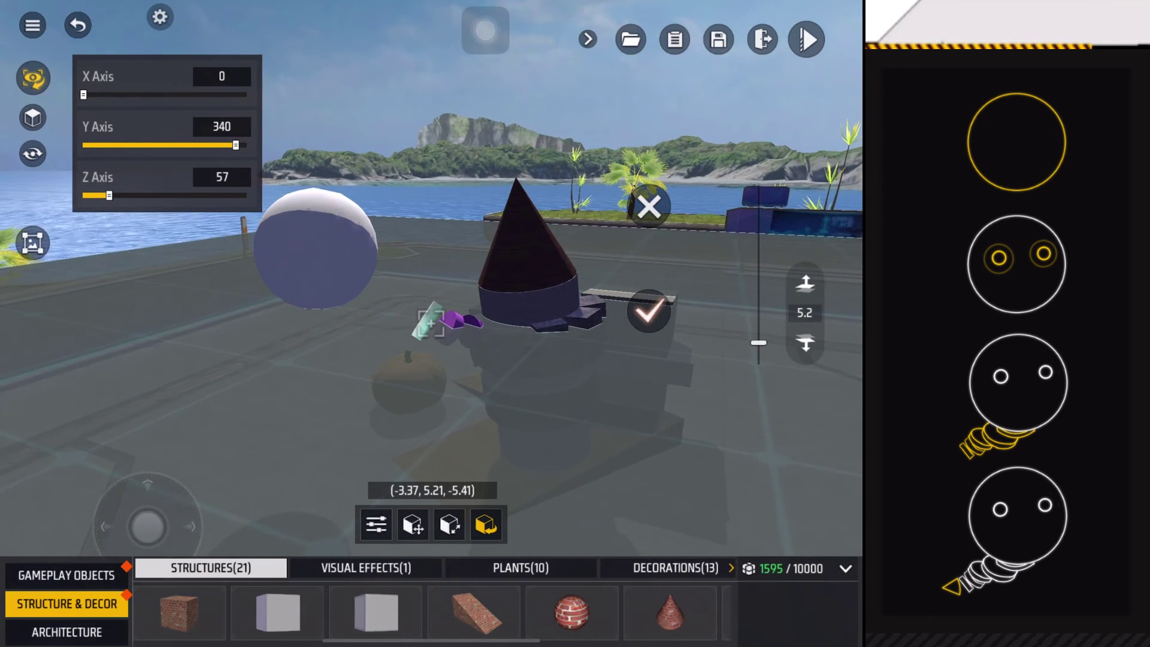
{"action": "type", "text": "4"}
{"action": "key", "text": "Return"}
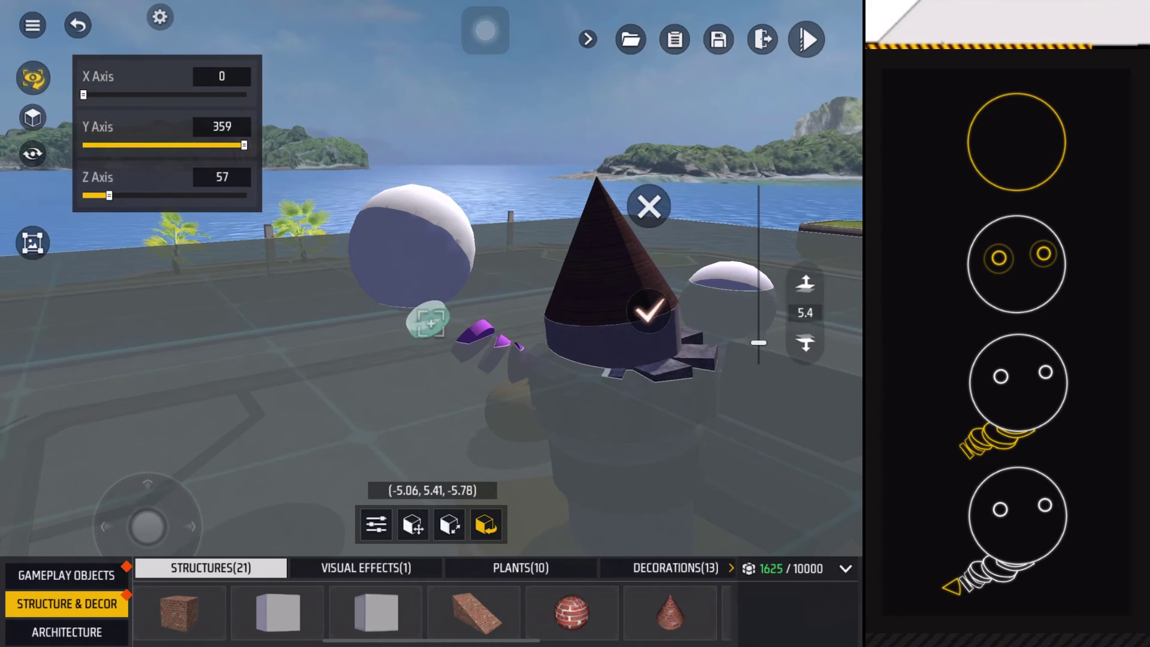
Size the following discs to 1.40, then 1.60, on X and Z.
{"action": "left_click", "coordinate": [450, 525]}
{"action": "left_click", "coordinate": [222, 77]}
{"action": "type", "text": "1.4"}
{"action": "left_click", "coordinate": [222, 178]}
{"action": "type", "text": "1.4"}
{"action": "key", "text": "Return"}
{"action": "left_click", "coordinate": [222, 77]}
{"action": "left_click", "coordinate": [222, 76]}
{"action": "type", "text": "1.6"}
{"action": "left_click", "coordinate": [222, 177]}
{"action": "type", "text": "1.6"}
{"action": "key", "text": "Return"}
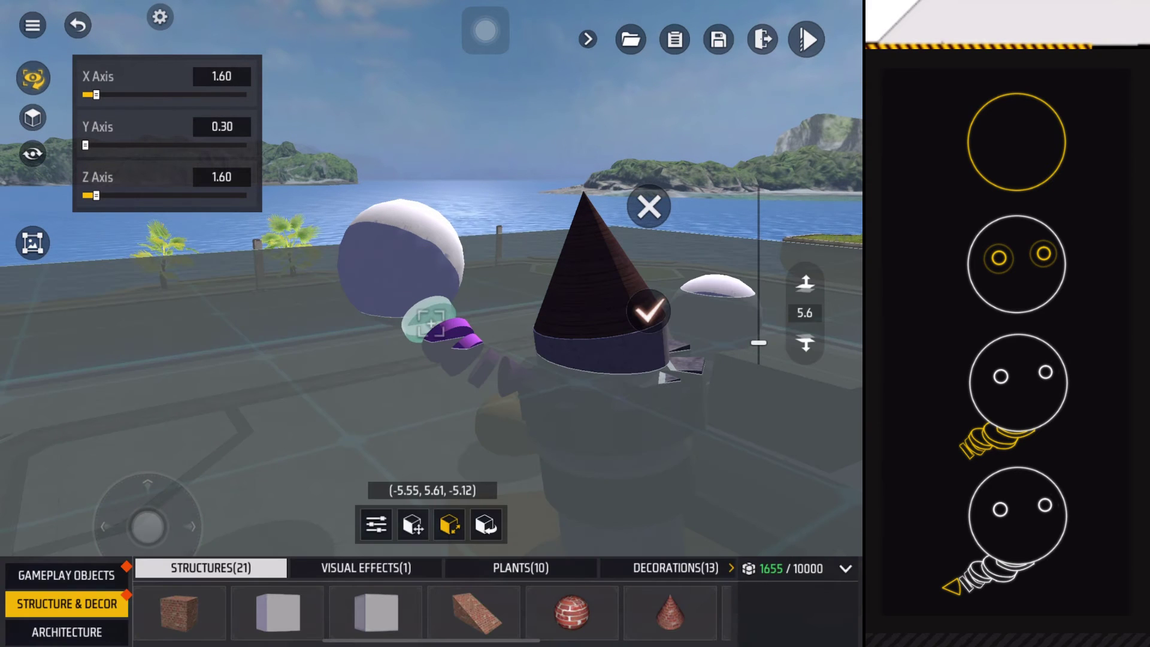
Size the next disc to 1.80 on X and Z and nudge its rotation.
{"action": "left_click", "coordinate": [221, 77]}
{"action": "type", "text": "1.8"}
{"action": "key", "text": "Return"}
{"action": "left_click", "coordinate": [222, 178]}
{"action": "type", "text": "1.8"}
{"action": "key", "text": "Return"}
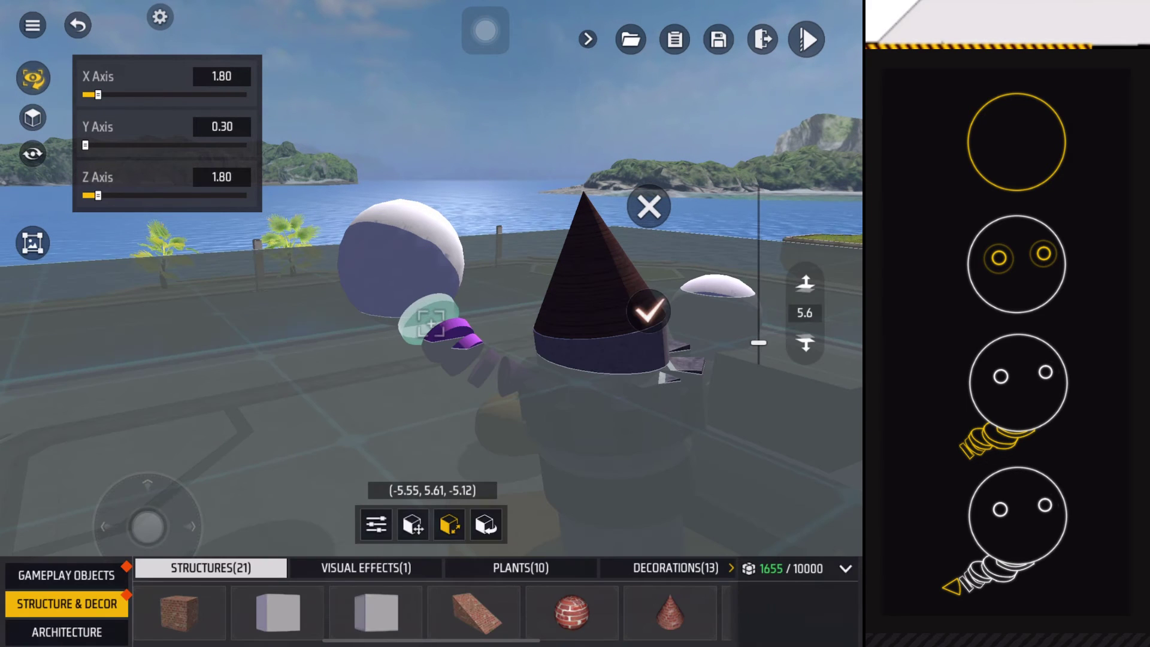
{"action": "left_click_drag", "start_coordinate": [432, 405], "coordinate": [450, 405]}
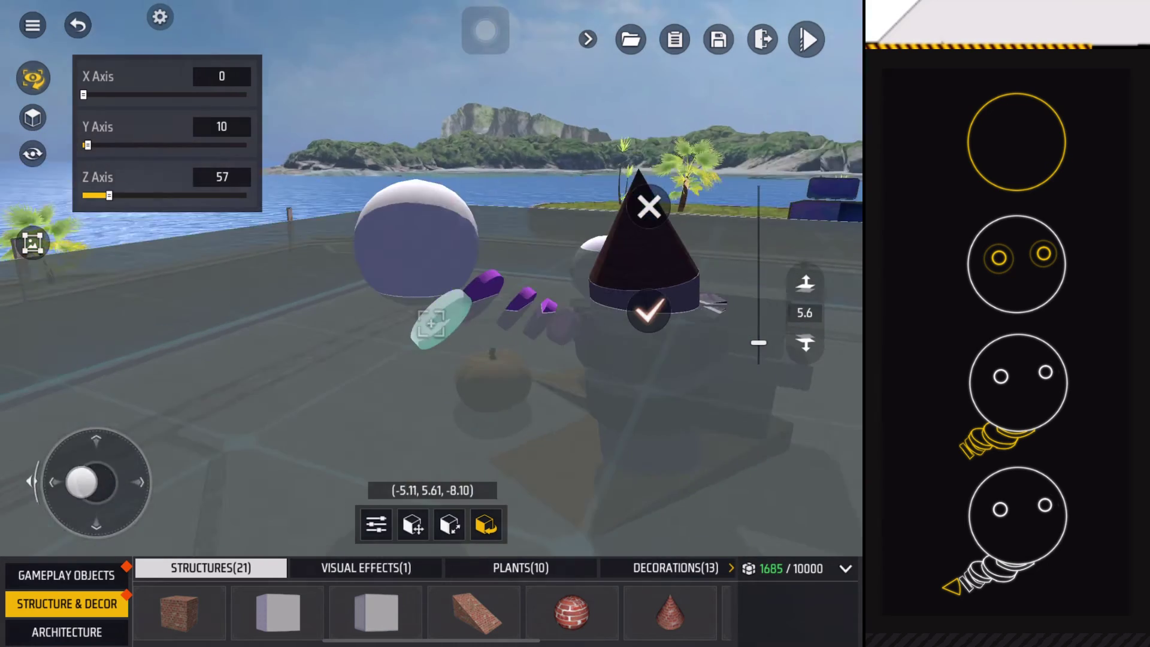
{"action": "left_click_drag", "start_coordinate": [539, 431], "coordinate": [431, 422]}
{"action": "left_click", "coordinate": [649, 312]}
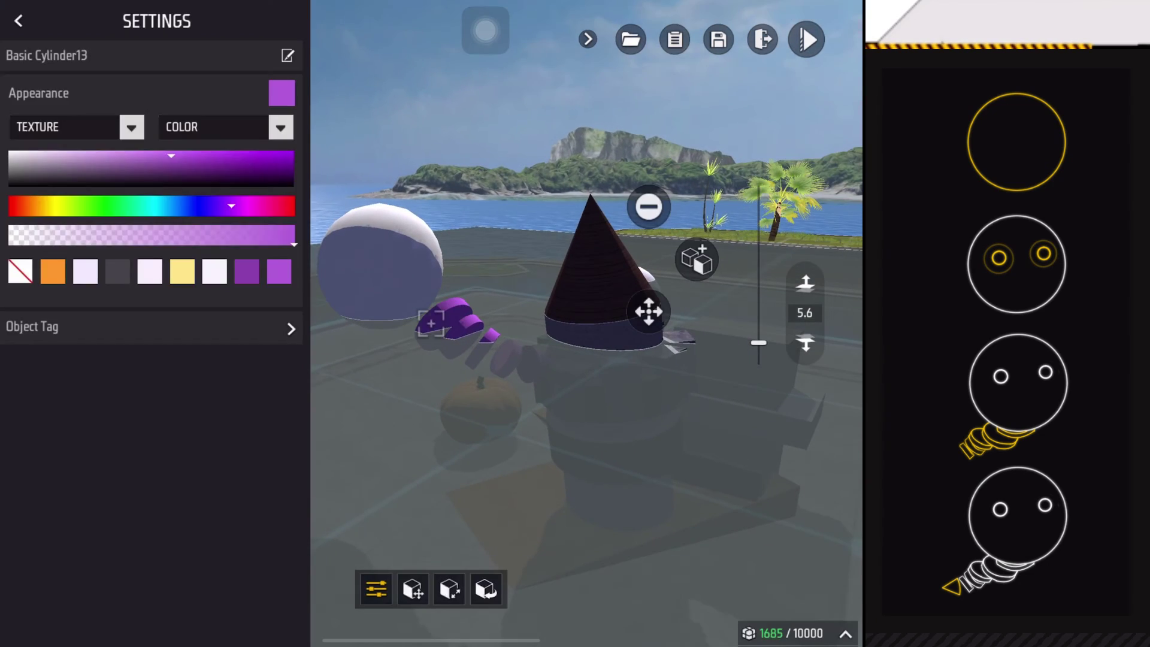
{"action": "left_click", "coordinate": [18, 20]}
Size the next disc to 2.00 and raise it to height 6.
{"action": "left_click", "coordinate": [450, 524]}
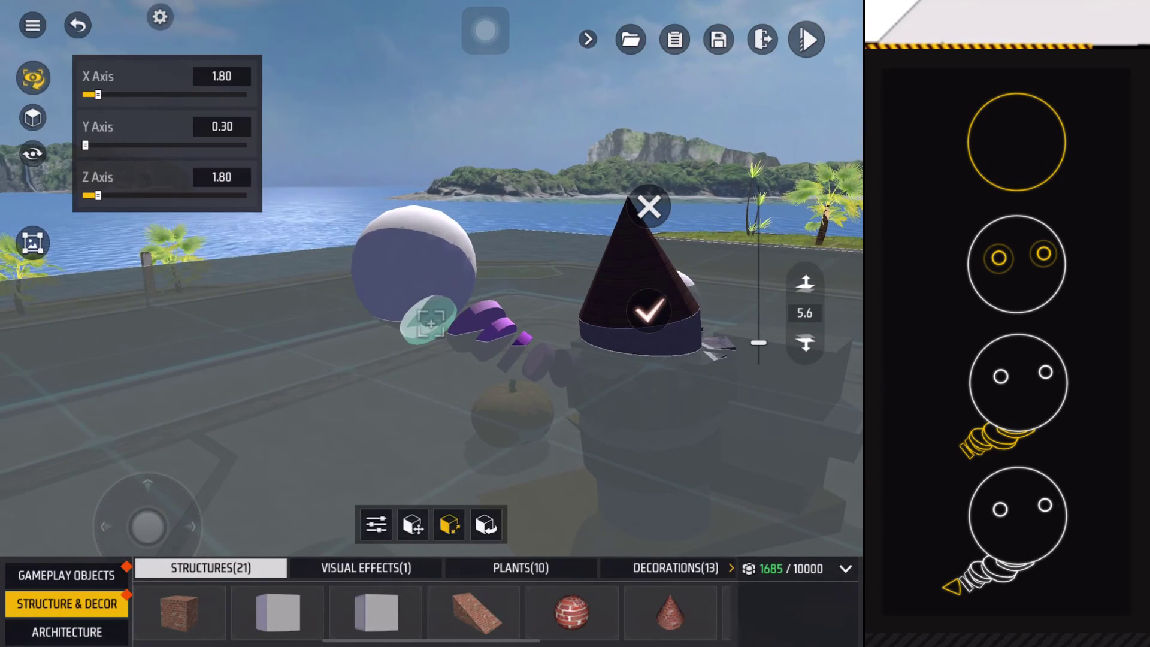
{"action": "left_click", "coordinate": [221, 76]}
{"action": "key", "text": "Return"}
{"action": "left_click", "coordinate": [222, 178]}
{"action": "type", "text": "2"}
{"action": "key", "text": "Return"}
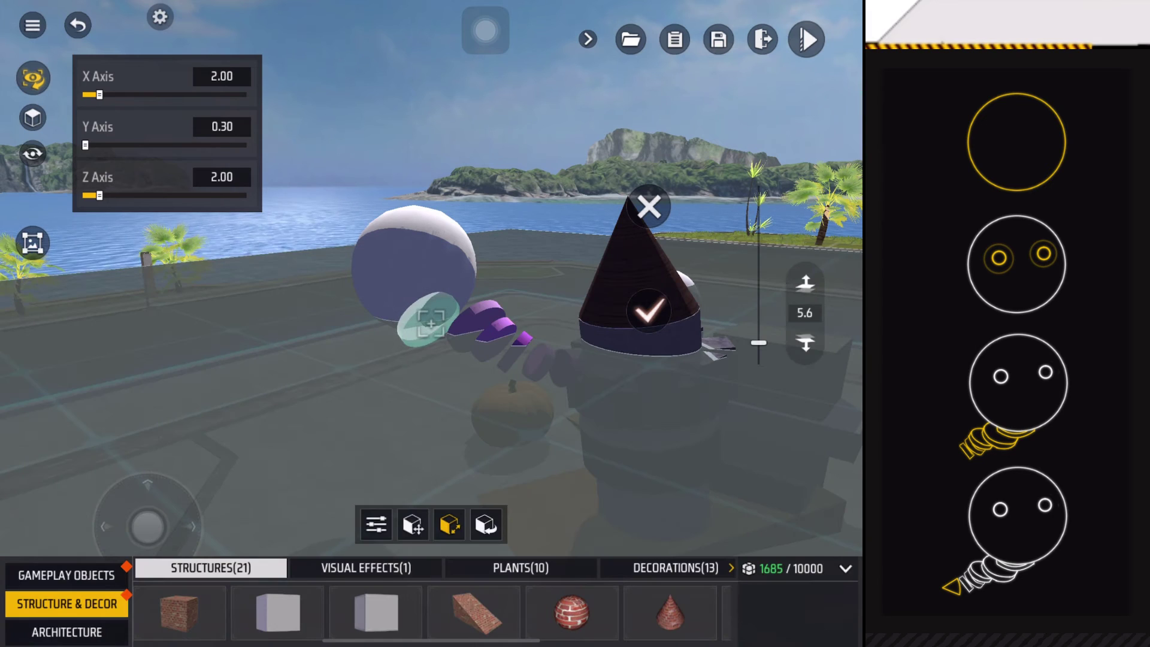
{"action": "left_click", "coordinate": [806, 313]}
{"action": "type", "text": "6"}
{"action": "key", "text": "Return"}
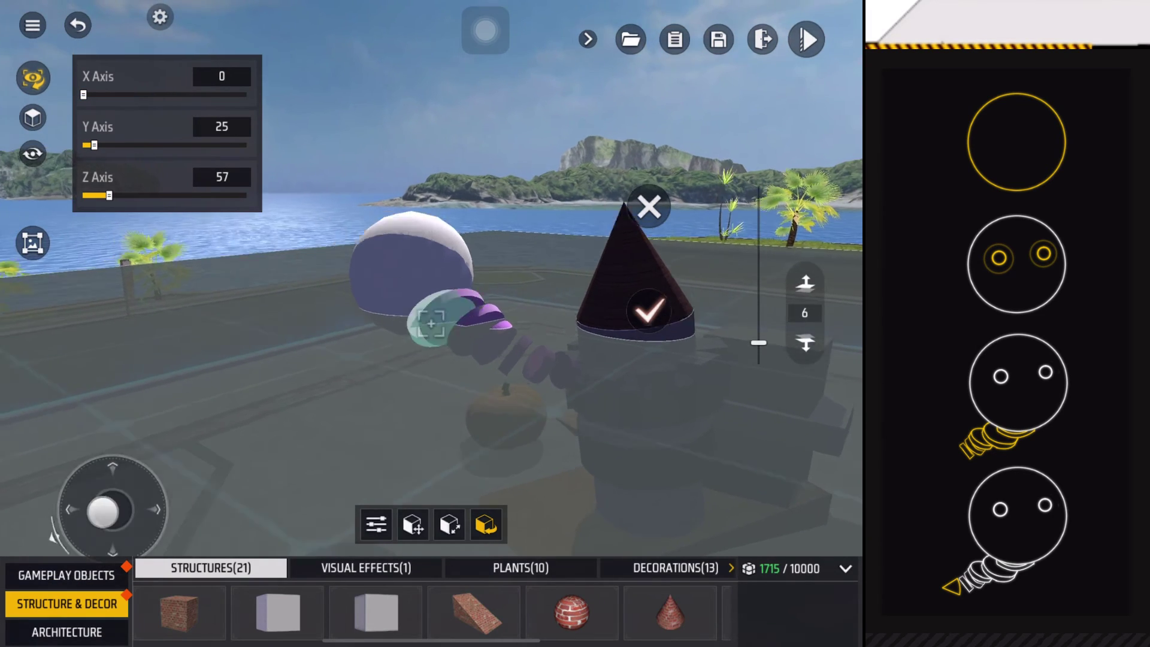
{"action": "left_click_drag", "start_coordinate": [149, 526], "coordinate": [126, 526]}
Widen the last disc to 2.5, open its colour settings, and raise it to 6.4.
{"action": "left_click", "coordinate": [450, 526]}
{"action": "left_click", "coordinate": [222, 76]}
{"action": "type", "text": "2.5"}
{"action": "key", "text": "Return"}
{"action": "left_click", "coordinate": [222, 126]}
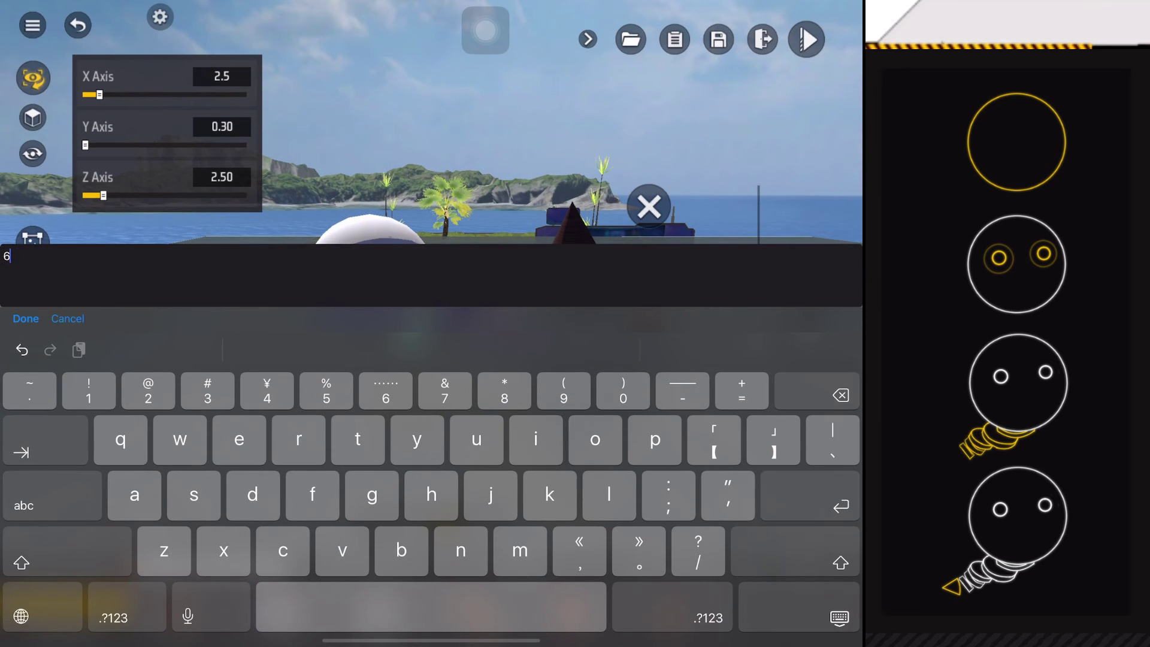
{"action": "key", "text": "Return"}
{"action": "left_click", "coordinate": [650, 306]}
{"action": "left_click", "coordinate": [376, 589]}
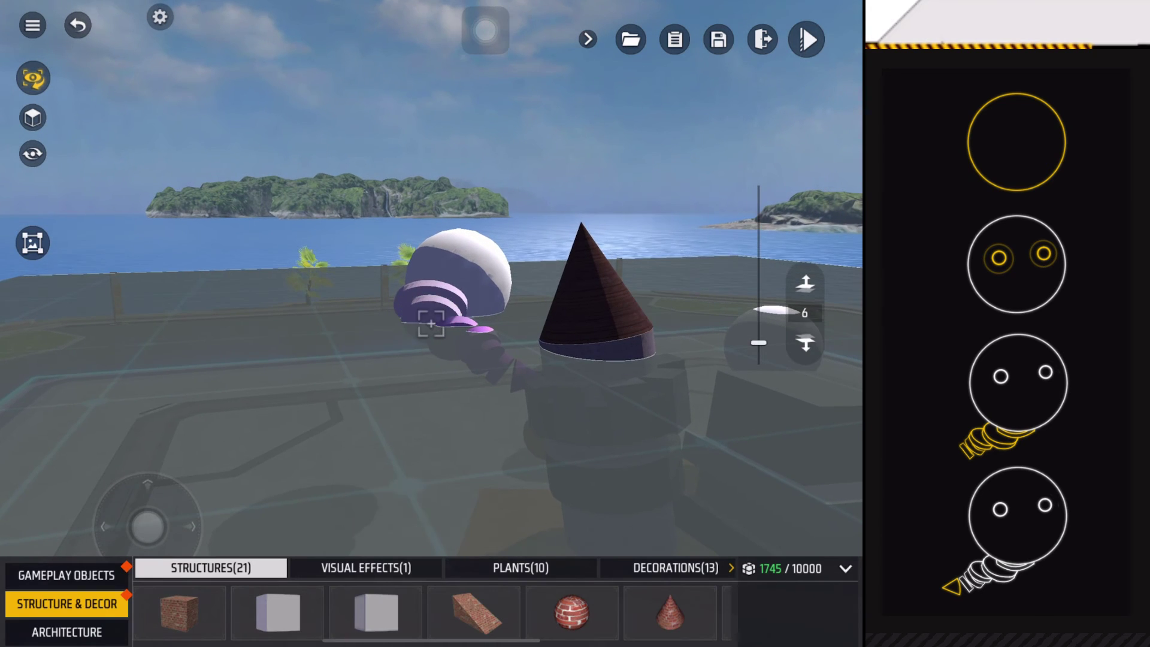
{"action": "left_click", "coordinate": [485, 523]}
{"action": "type", "text": "6.4"}
{"action": "key", "text": "Return"}
Rotate the top tail disc and place it to finish the first ghost's spiral tail.
{"action": "left_click_drag", "start_coordinate": [94, 145], "coordinate": [104, 144]}
{"action": "left_click", "coordinate": [649, 310]}
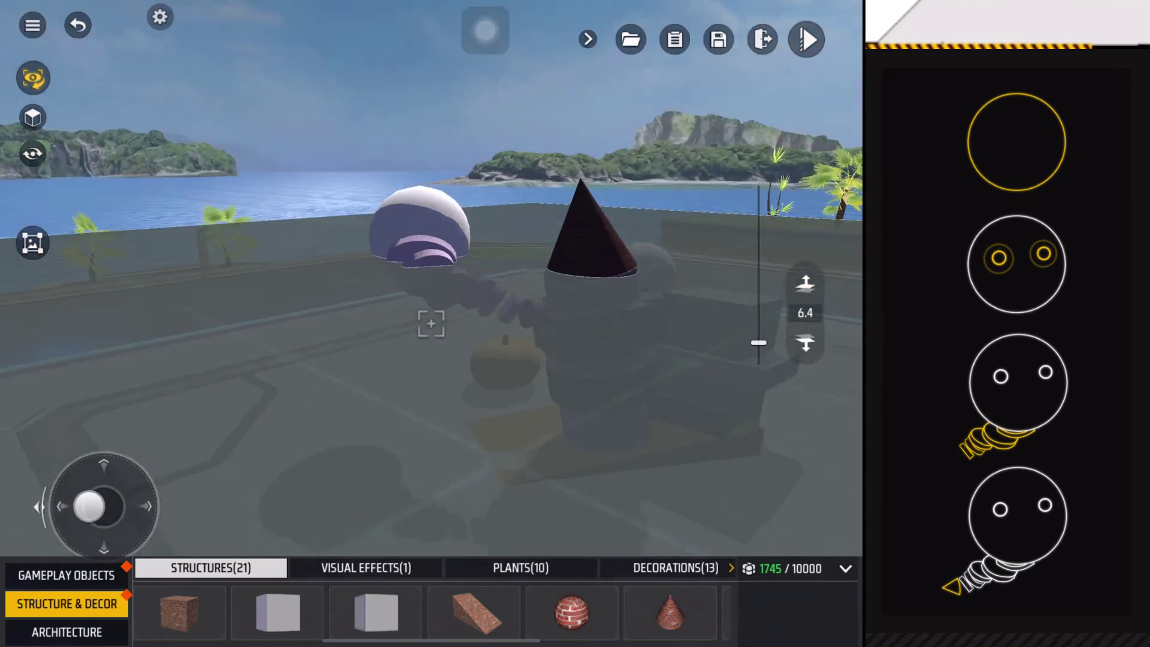
{"action": "left_click_drag", "start_coordinate": [539, 404], "coordinate": [404, 404]}
Select the right ghost's white sphere head and duplicate it.
{"action": "left_click", "coordinate": [631, 241]}
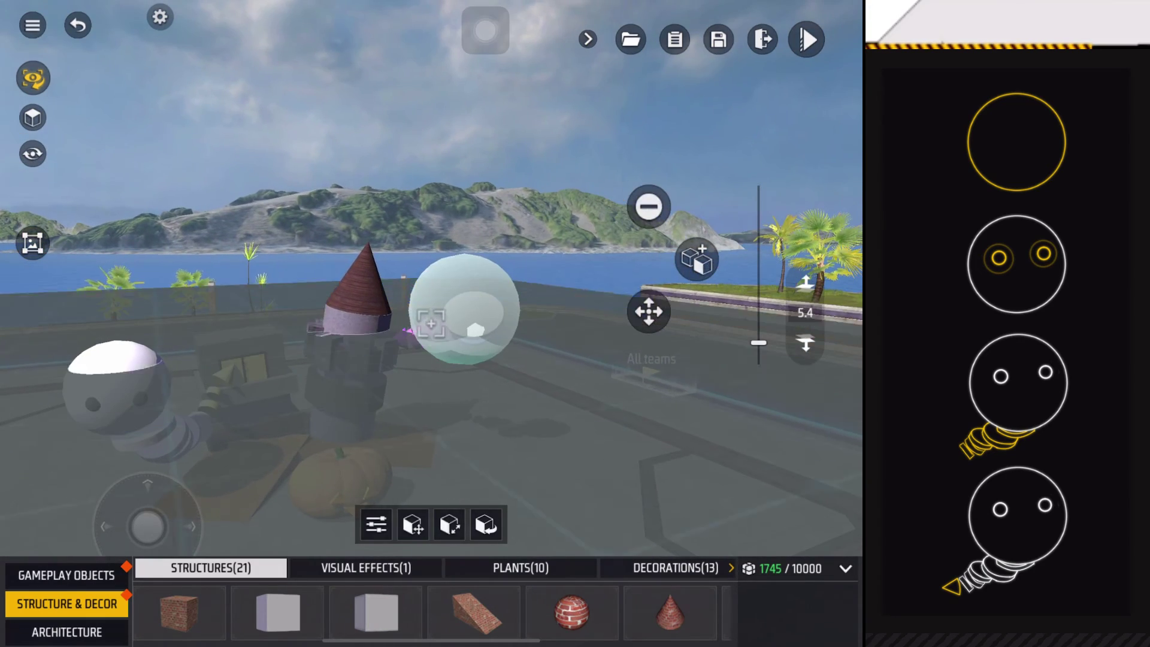
{"action": "left_click_drag", "start_coordinate": [539, 405], "coordinate": [405, 405]}
{"action": "left_click", "coordinate": [697, 260]}
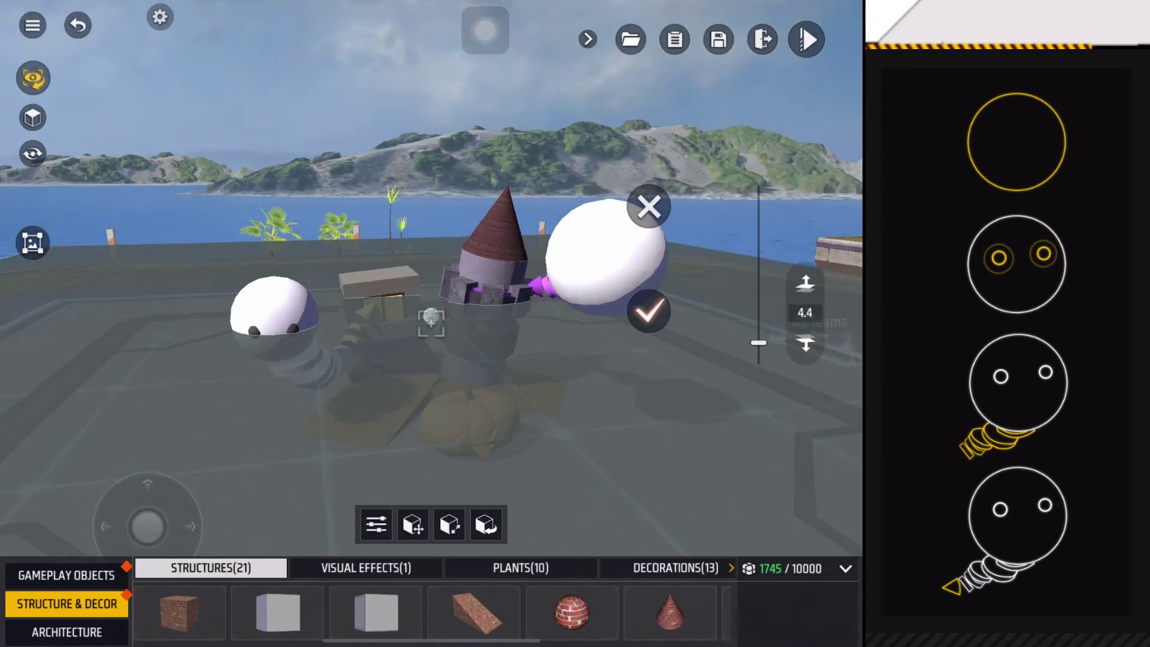
{"action": "mouse_move", "coordinate": [540, 405]}
{"action": "left_mouse_down"}
{"action": "mouse_move", "coordinate": [449, 405]}
{"action": "mouse_move", "coordinate": [539, 404]}
{"action": "left_mouse_up"}
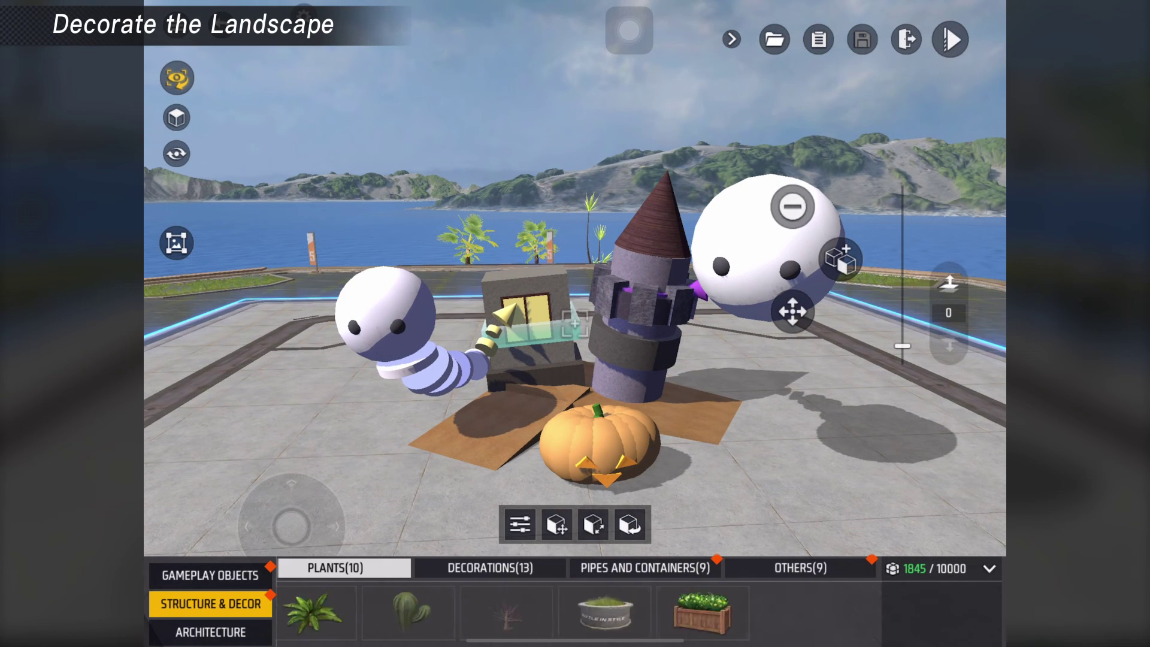
Add an enlarged Leafless Tree from Plants behind the tower.
{"action": "left_click", "coordinate": [735, 613]}
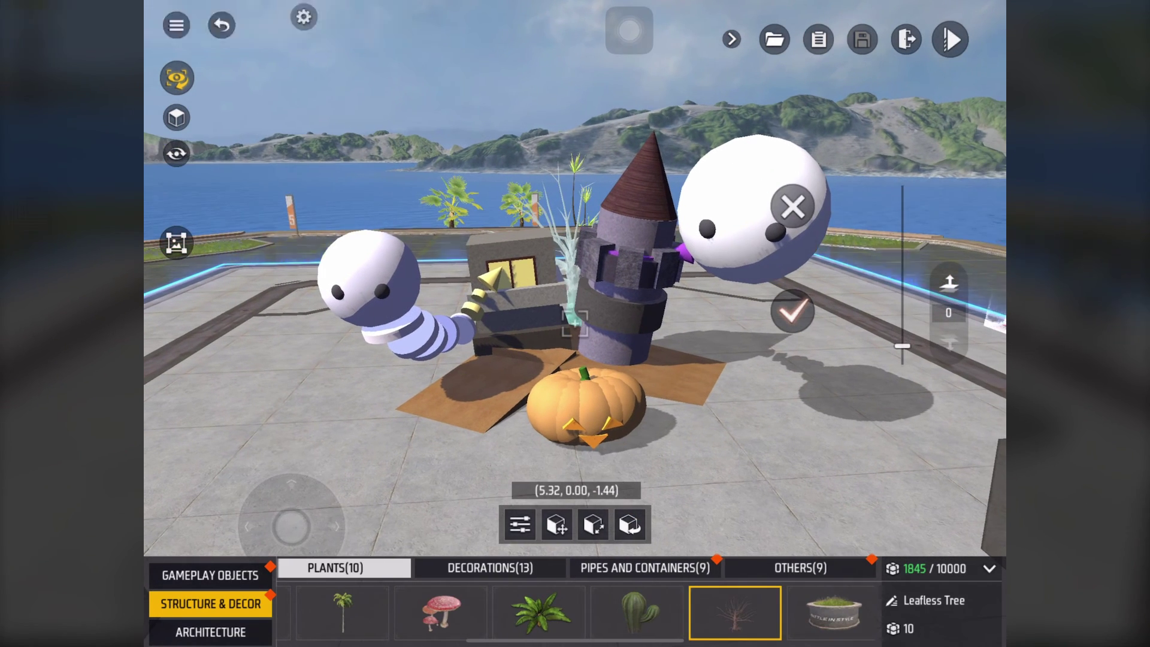
{"action": "left_click", "coordinate": [594, 524]}
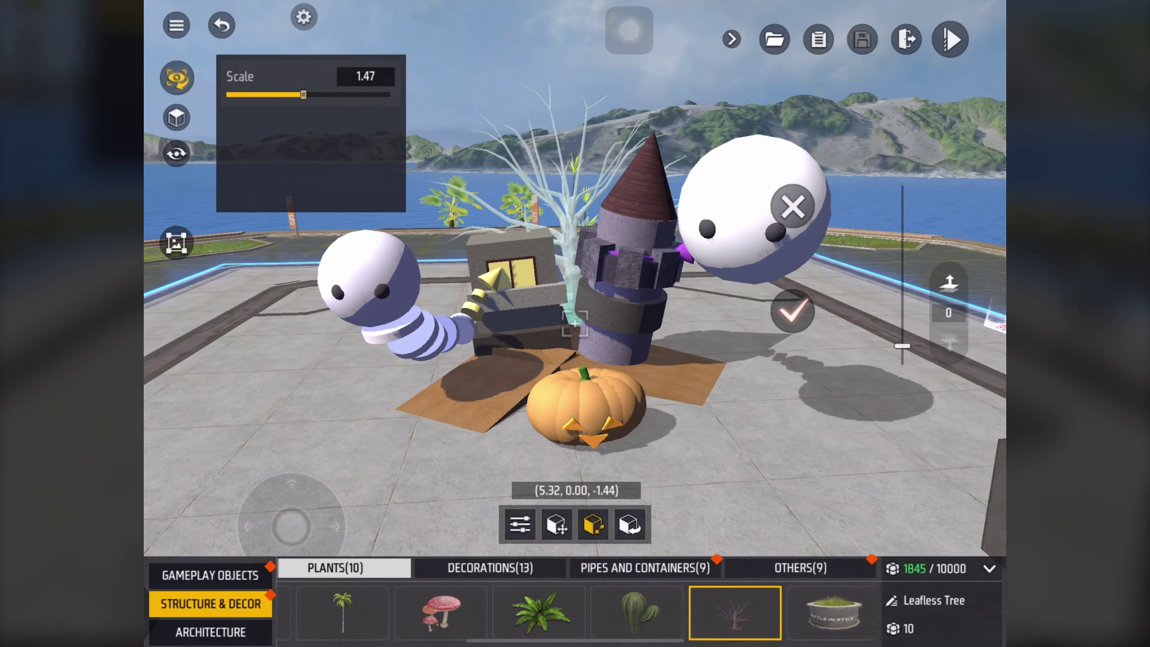
{"action": "left_click", "coordinate": [792, 312]}
Place a Square Jack-O'-Lantern from Hide-and-Seek beside the pumpkin, scaled to 1.59.
{"action": "left_click", "coordinate": [211, 633]}
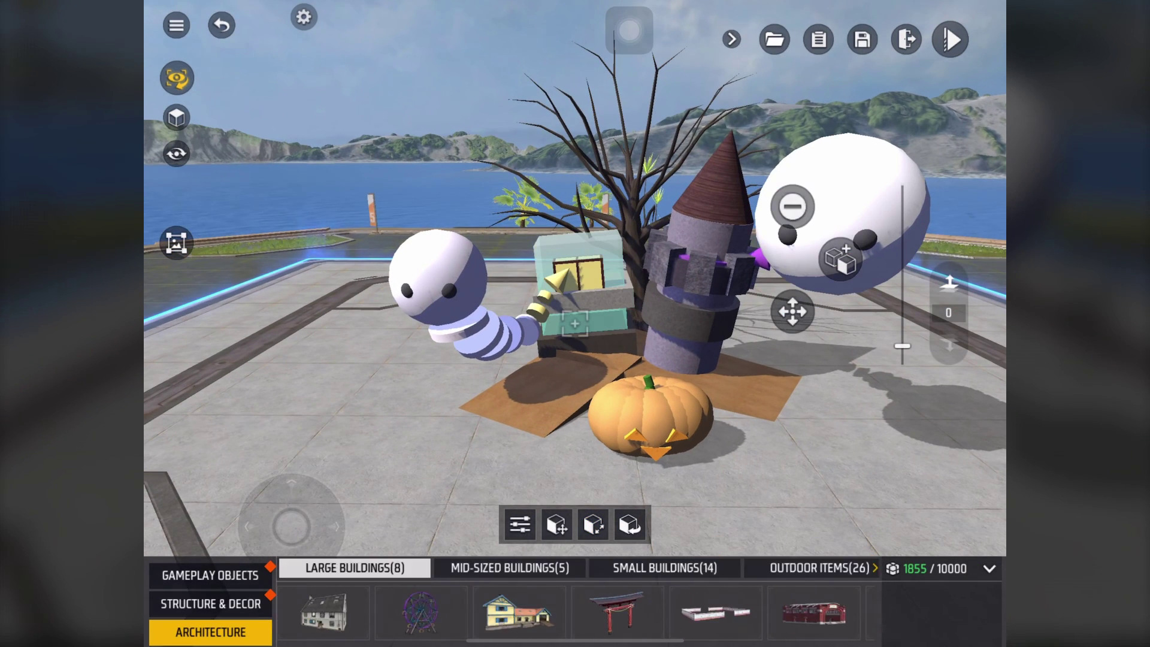
{"action": "left_click_drag", "start_coordinate": [719, 568], "coordinate": [360, 568]}
{"action": "left_click", "coordinate": [784, 568]}
{"action": "left_click", "coordinate": [519, 613]}
{"action": "left_click_drag", "start_coordinate": [629, 405], "coordinate": [494, 315]}
{"action": "left_click", "coordinate": [593, 524]}
{"action": "left_click_drag", "start_coordinate": [270, 94], "coordinate": [310, 94]}
{"action": "left_click_drag", "start_coordinate": [629, 404], "coordinate": [539, 377]}
Add an enlarged Candle A from Indoor Furniture near the pumpkin.
{"action": "left_click_drag", "start_coordinate": [719, 613], "coordinate": [359, 613]}
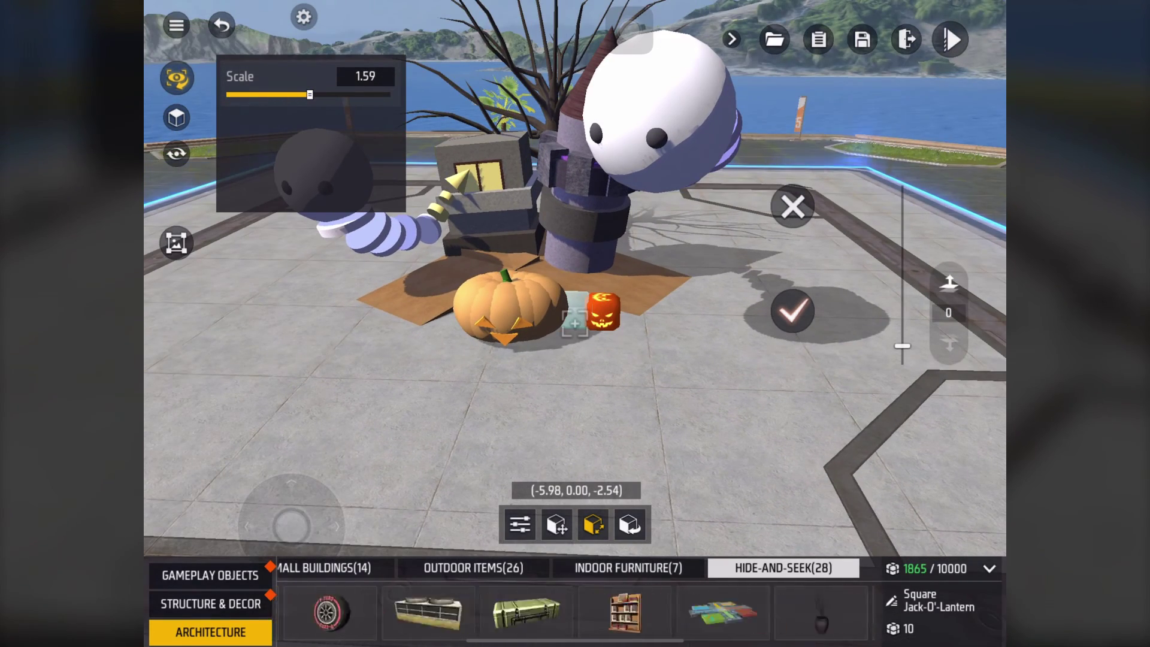
{"action": "left_click", "coordinate": [634, 567]}
{"action": "left_click", "coordinate": [623, 612]}
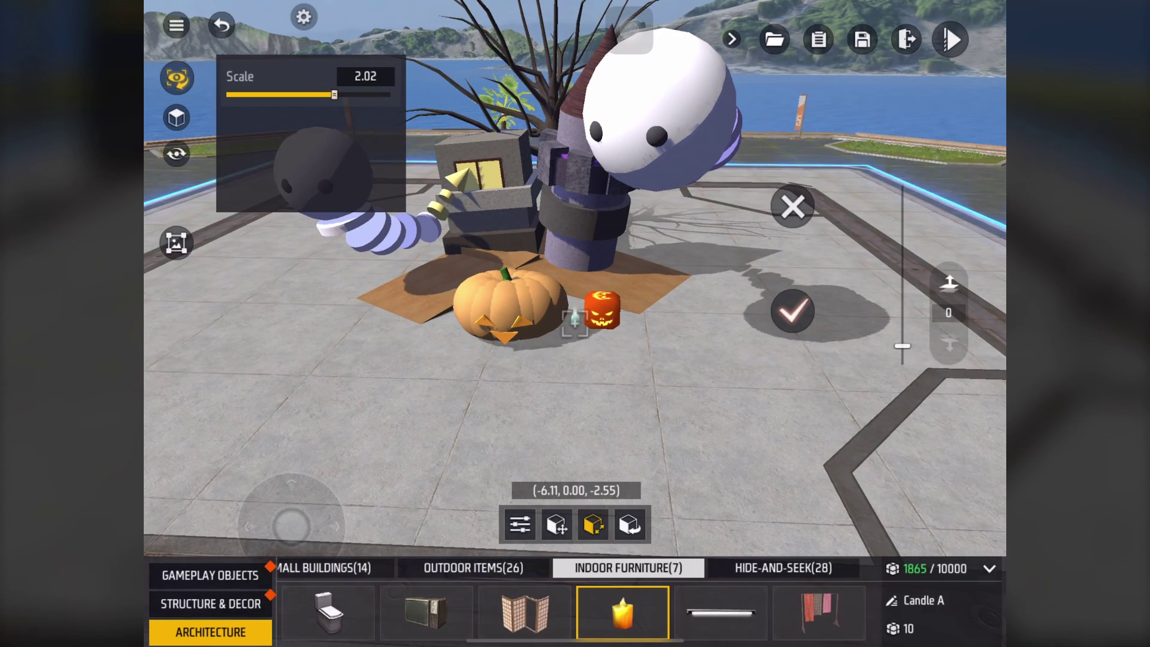
{"action": "left_click_drag", "start_coordinate": [310, 93], "coordinate": [335, 93]}
{"action": "left_click_drag", "start_coordinate": [629, 405], "coordinate": [629, 432]}
{"action": "left_click_drag", "start_coordinate": [335, 94], "coordinate": [383, 93]}
{"action": "mouse_move", "coordinate": [629, 404]}
{"action": "left_mouse_down"}
{"action": "mouse_move", "coordinate": [719, 414]}
{"action": "mouse_move", "coordinate": [584, 396]}
{"action": "left_mouse_up"}
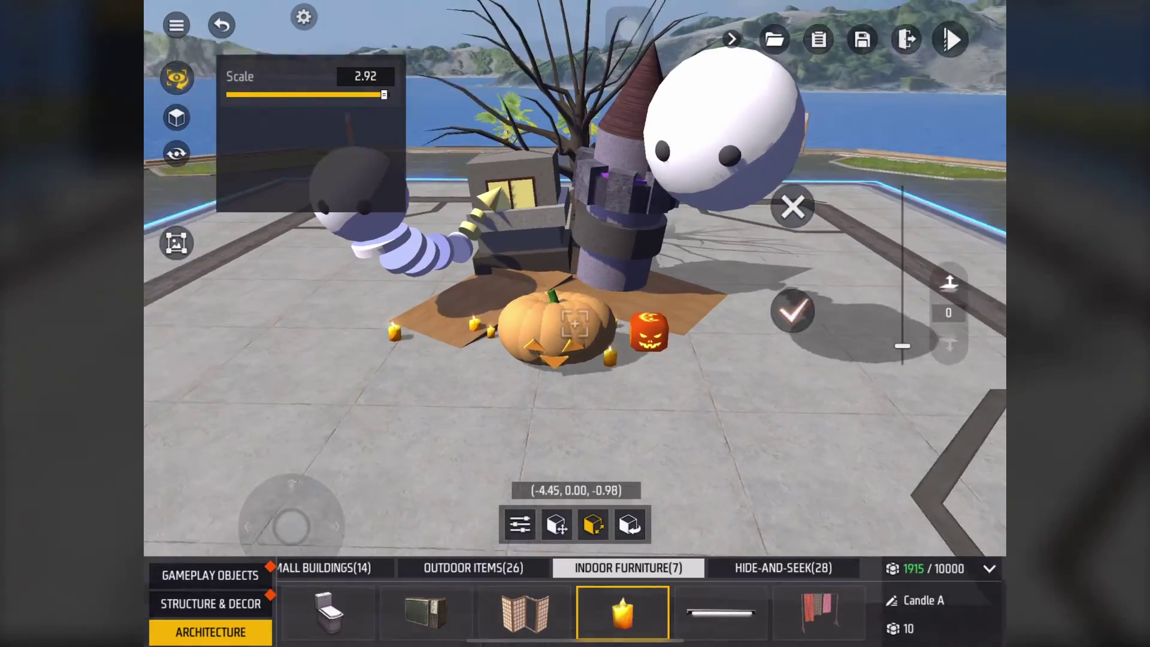
{"action": "left_click_drag", "start_coordinate": [627, 28], "coordinate": [630, 27]}
Add a banana tree and a bush from the Plants collection.
{"action": "left_click", "coordinate": [665, 567]}
{"action": "left_click", "coordinate": [813, 613]}
{"action": "left_click", "coordinate": [422, 614]}
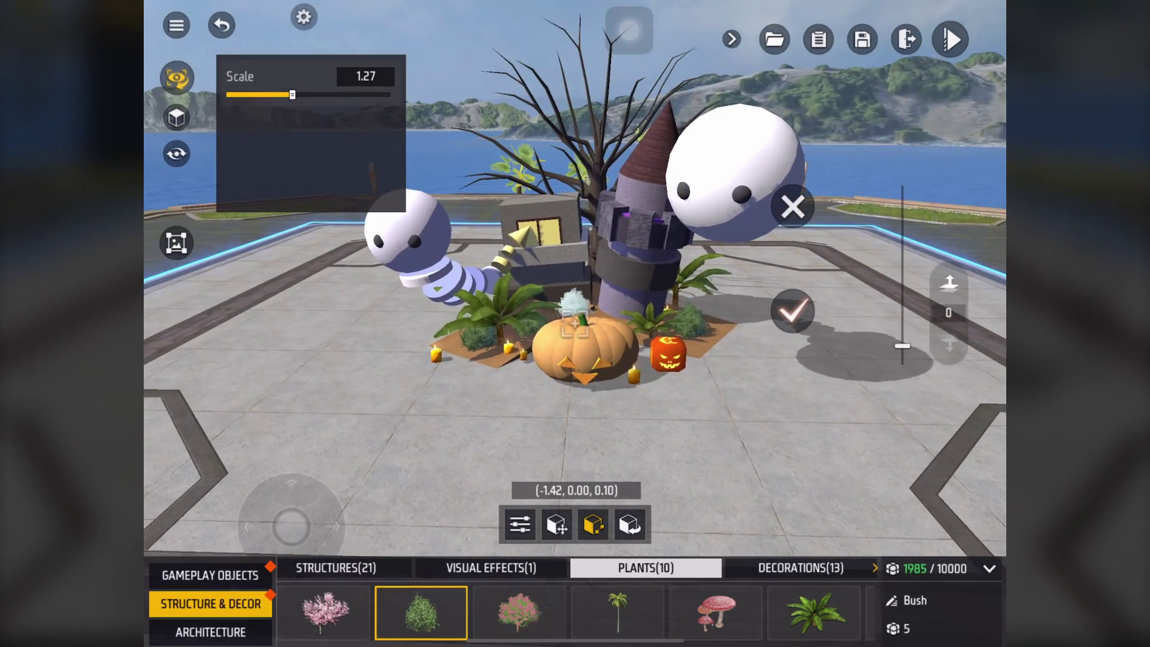
Enlarge the bush slightly and place it among the decorations.
{"action": "left_click_drag", "start_coordinate": [292, 94], "coordinate": [302, 94]}
{"action": "left_click", "coordinate": [793, 311]}
{"action": "left_click_drag", "start_coordinate": [902, 318], "coordinate": [902, 350]}
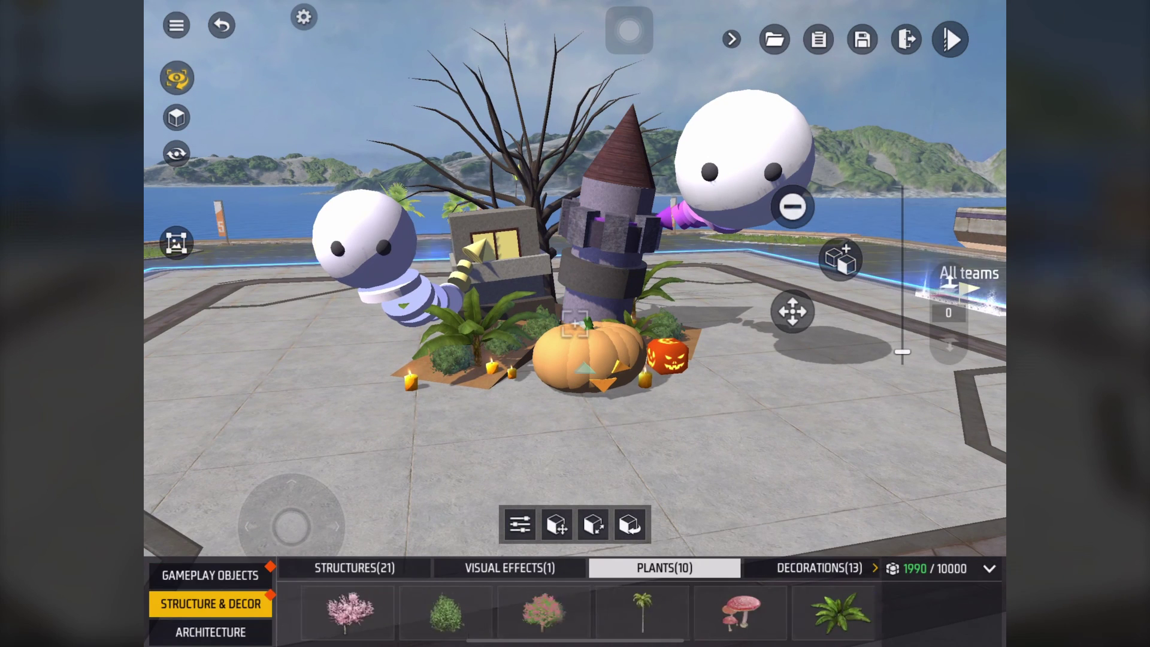
Place a Visual Effects item in front of the pumpkin and set its effect to Flicker.
{"action": "left_click", "coordinate": [211, 575]}
{"action": "left_click", "coordinate": [210, 603]}
{"action": "left_click", "coordinate": [515, 567]}
{"action": "left_click", "coordinate": [322, 613]}
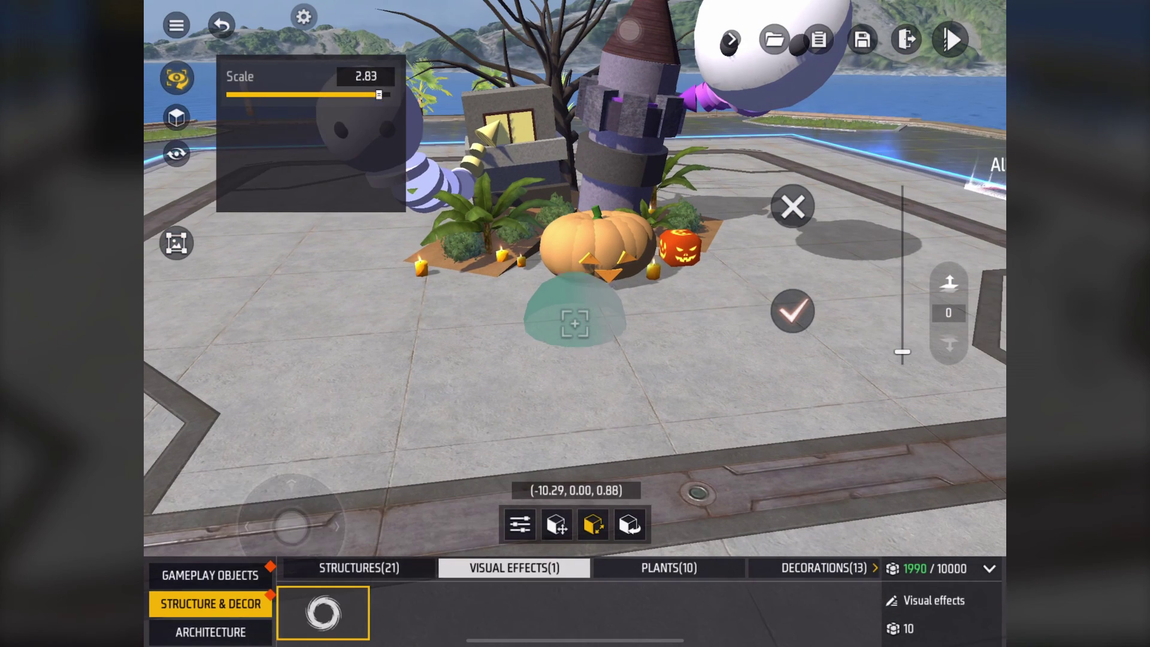
{"action": "left_click", "coordinate": [521, 522]}
{"action": "left_click", "coordinate": [431, 91]}
{"action": "scroll", "coordinate": [700, 318], "scroll_direction": "down", "scroll_amount": 5}
{"action": "scroll", "coordinate": [700, 317], "scroll_direction": "down", "scroll_amount": 3}
{"action": "left_click", "coordinate": [588, 283]}
{"action": "left_click", "coordinate": [581, 488]}
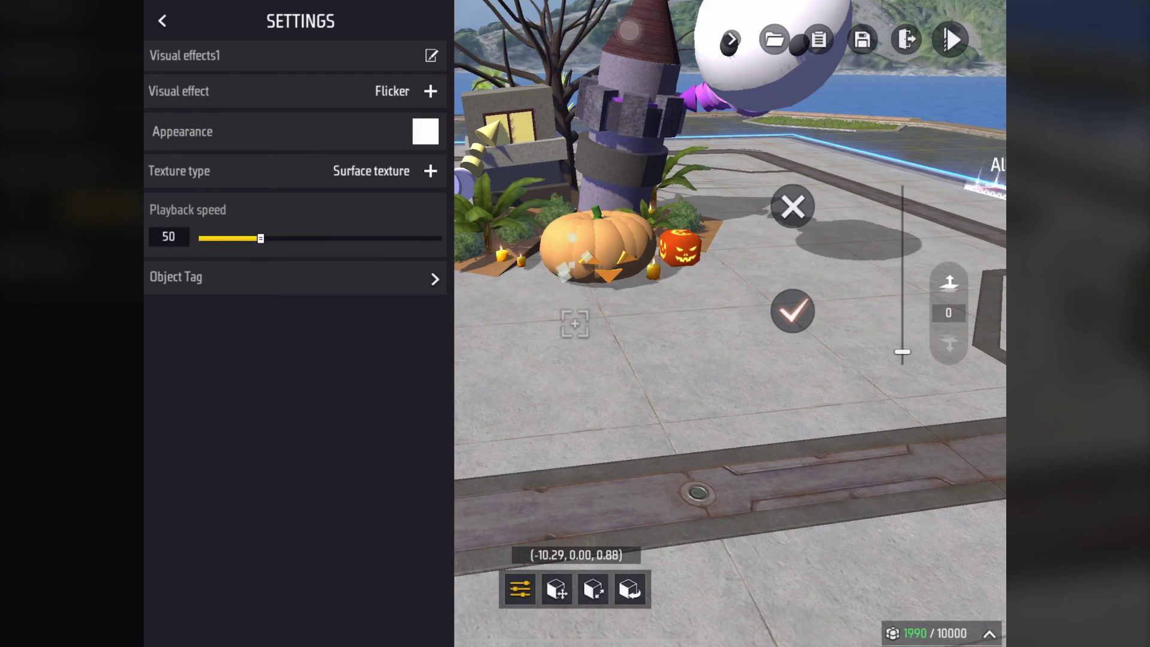